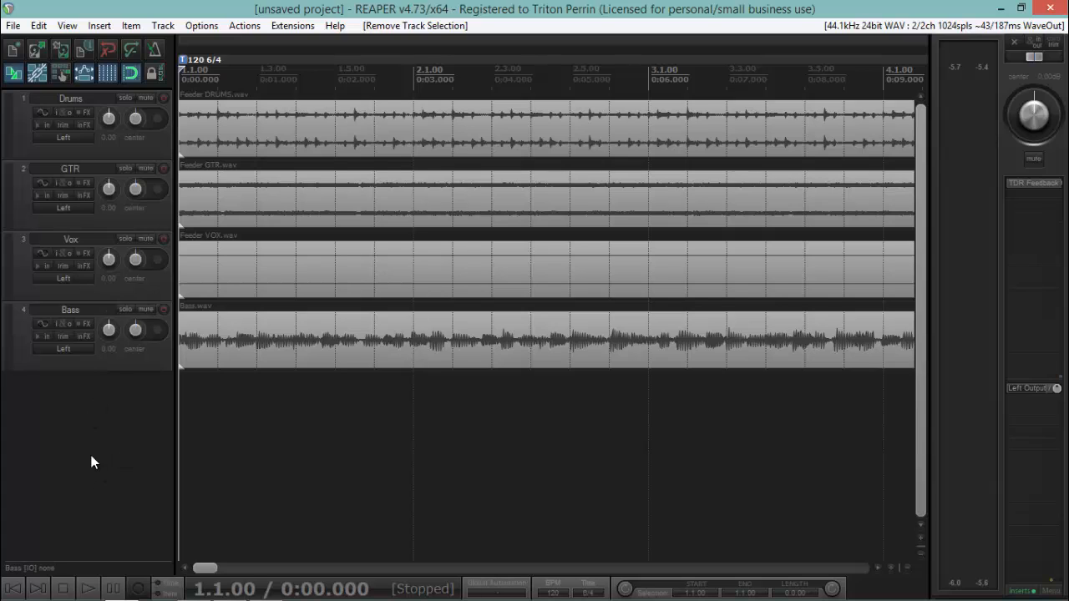
Step: Solo the Drums, GTR and Vox tracks and play them back from the start, then from measure 13
click(125, 97)
click(125, 168)
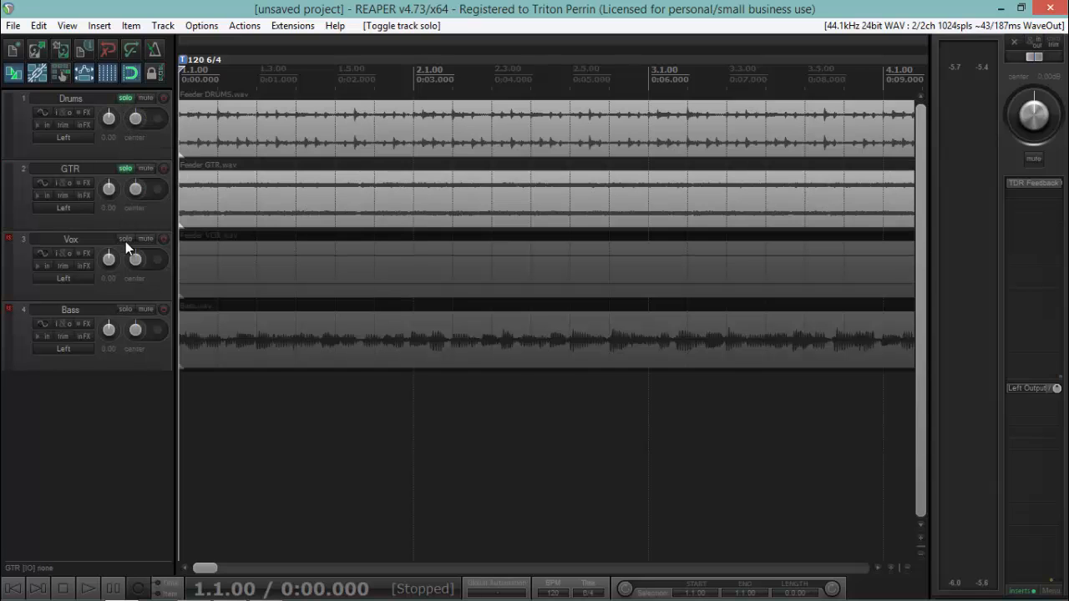
click(126, 239)
click(88, 588)
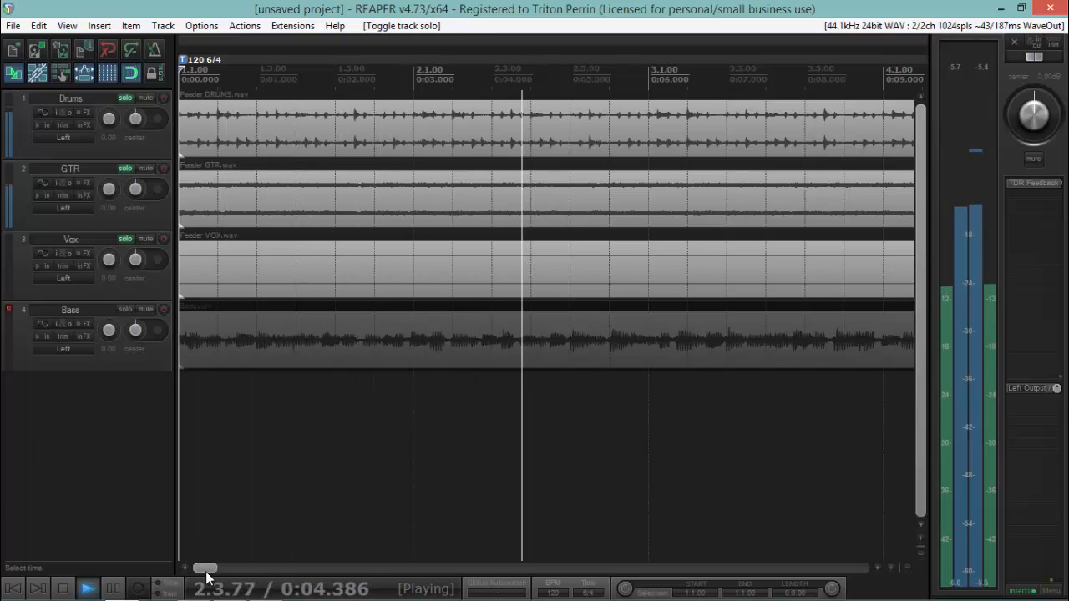
drag(204, 568, 309, 570)
click(206, 268)
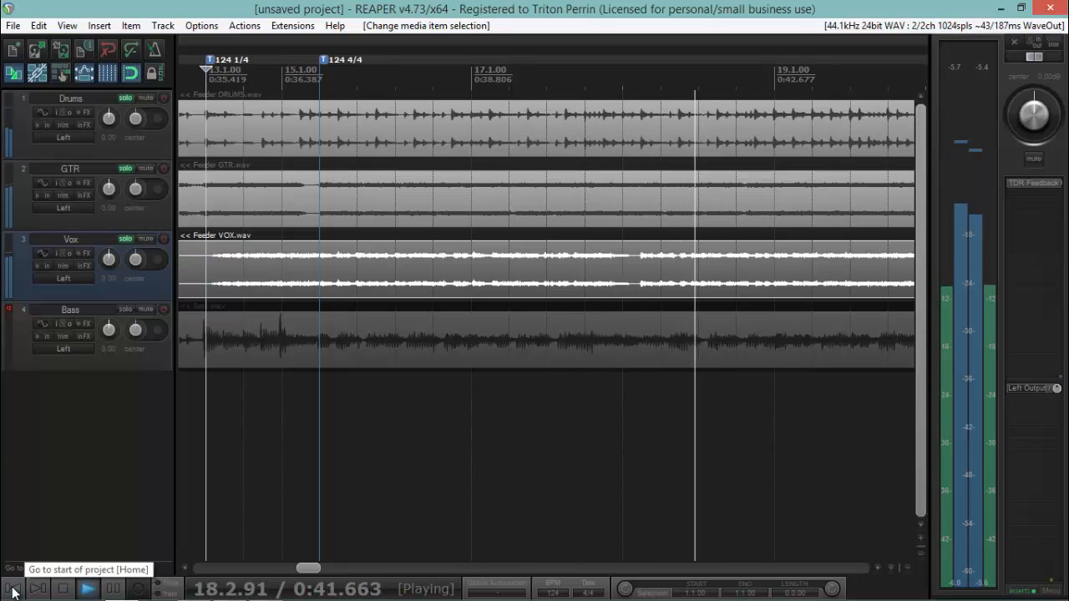
click(65, 589)
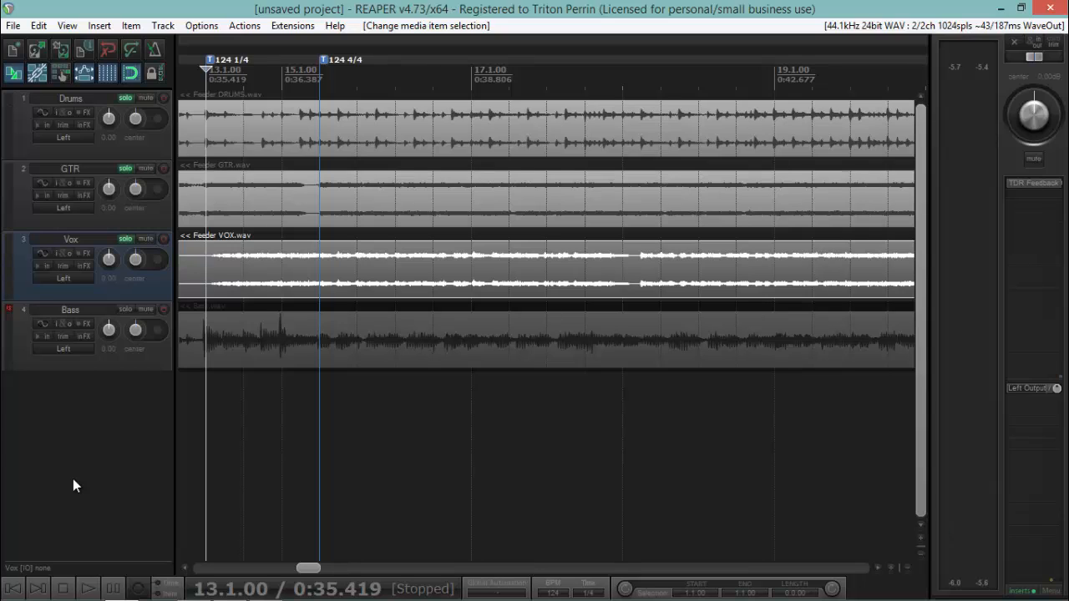
Step: Switch the solo from Drums, GTR and Vox to the Bass track and play it back from measure 13
click(125, 238)
click(125, 168)
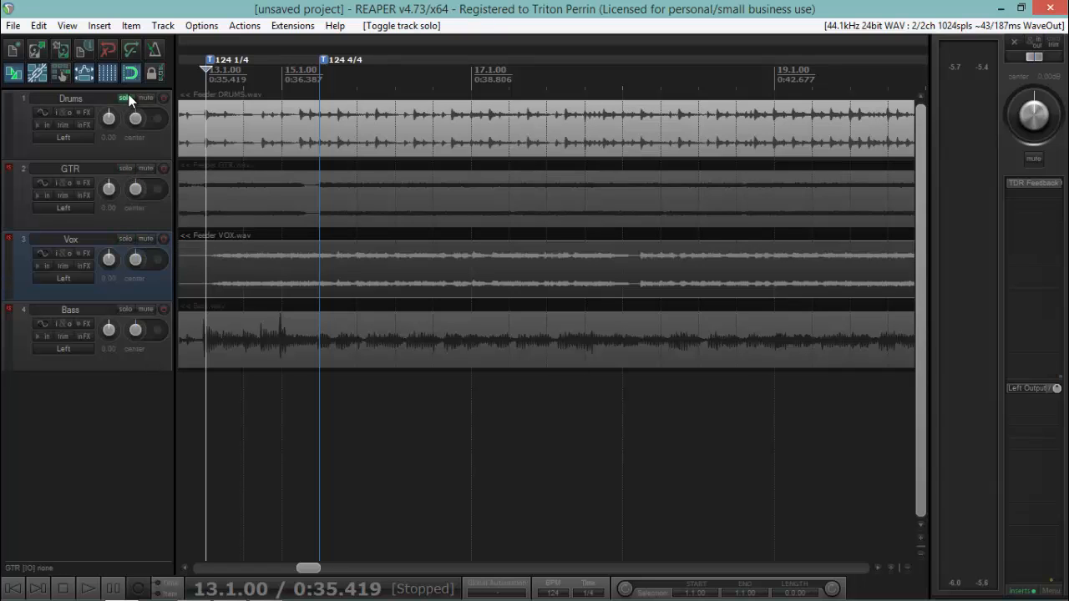
click(127, 98)
click(126, 309)
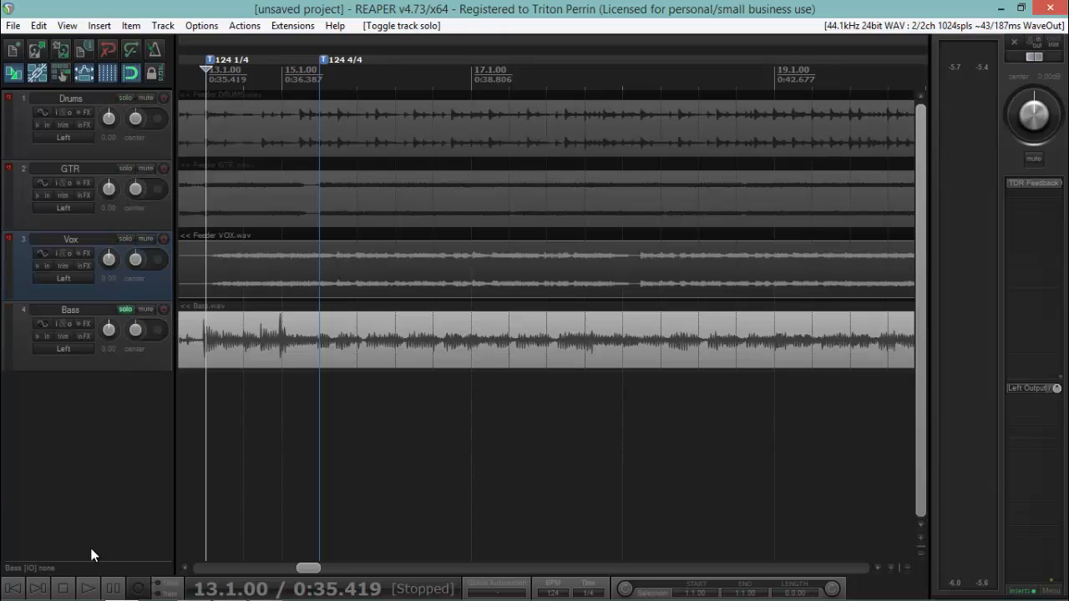
click(88, 589)
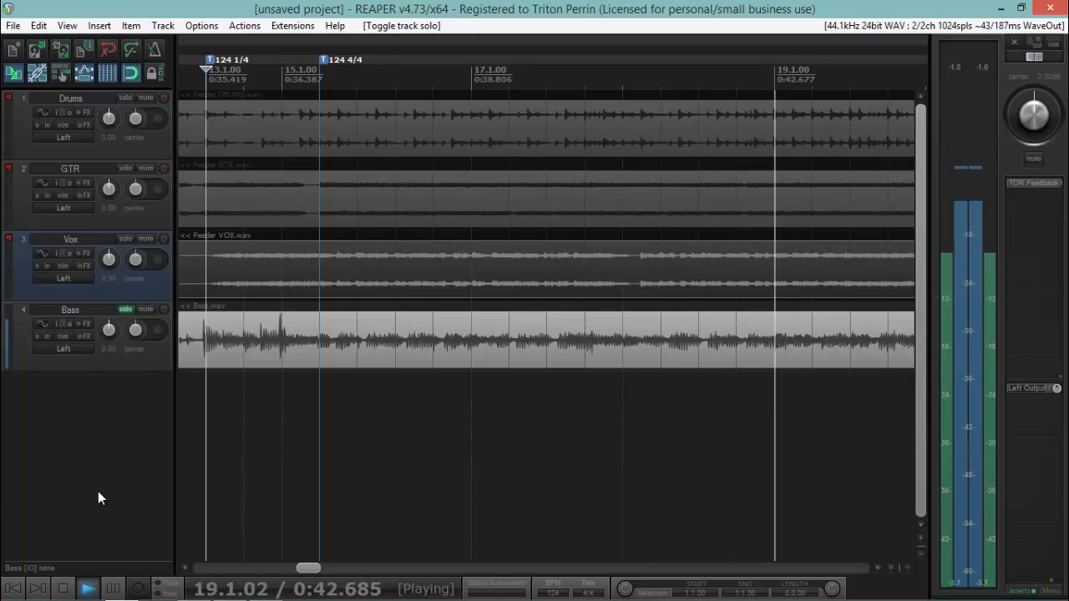
click(65, 589)
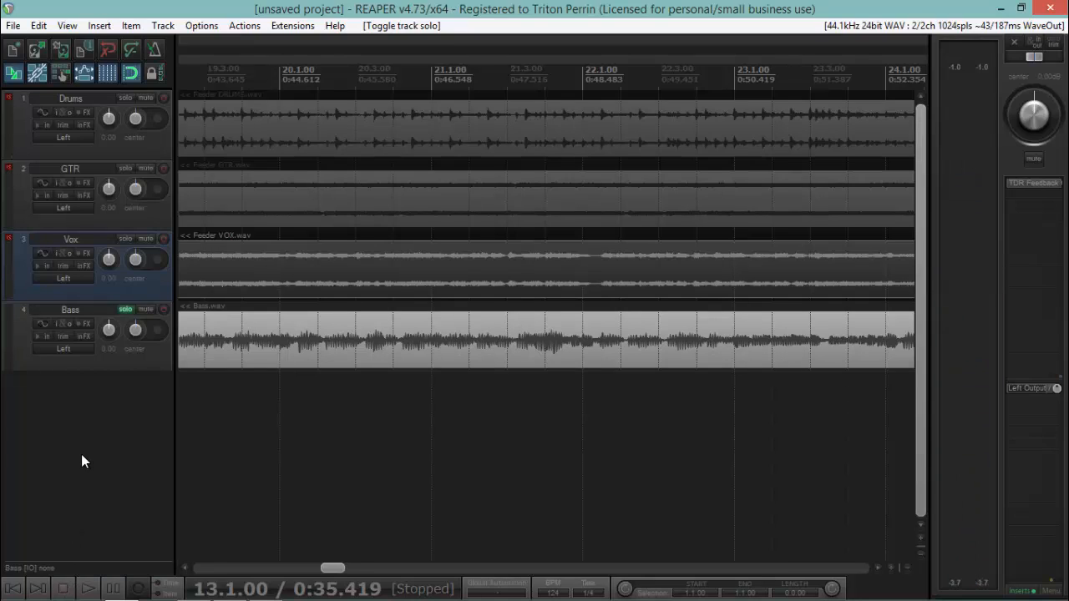
Step: Duplicate the Bass track twice to get three identical bass tracks
right_click(117, 361)
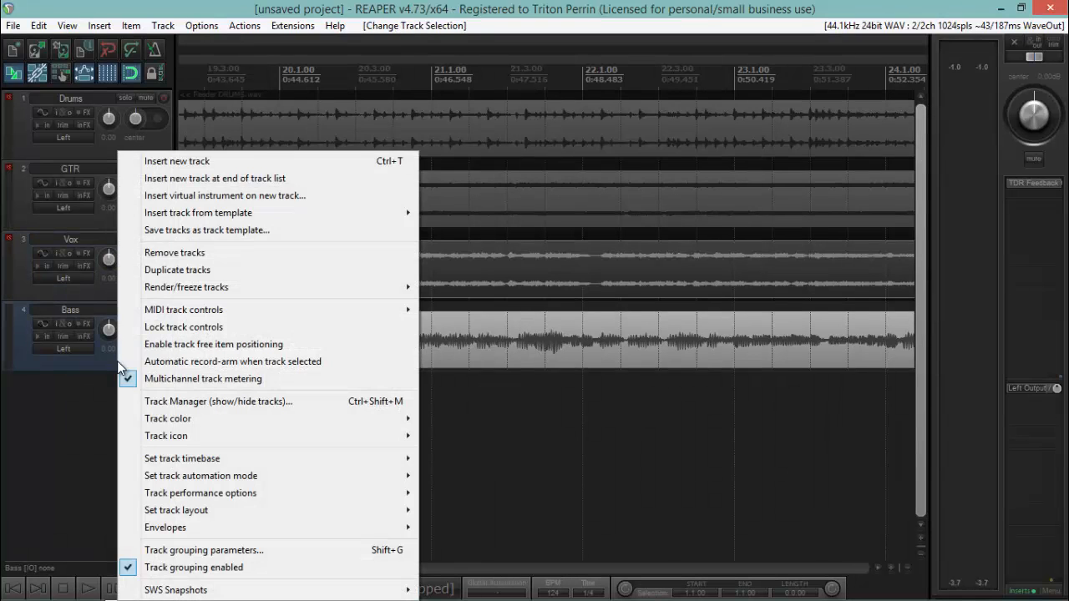
click(172, 270)
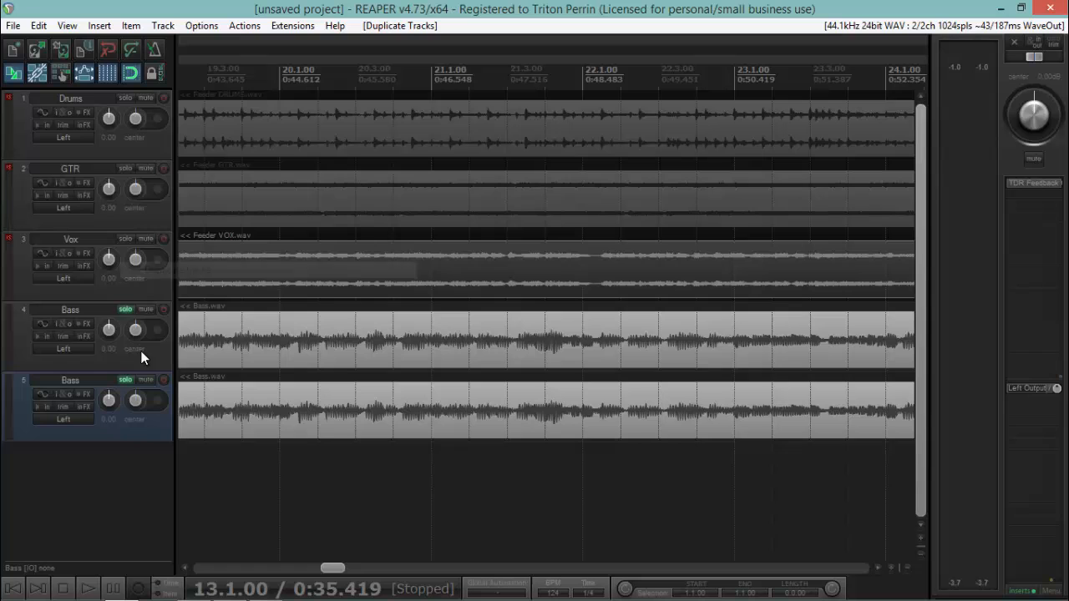
right_click(133, 427)
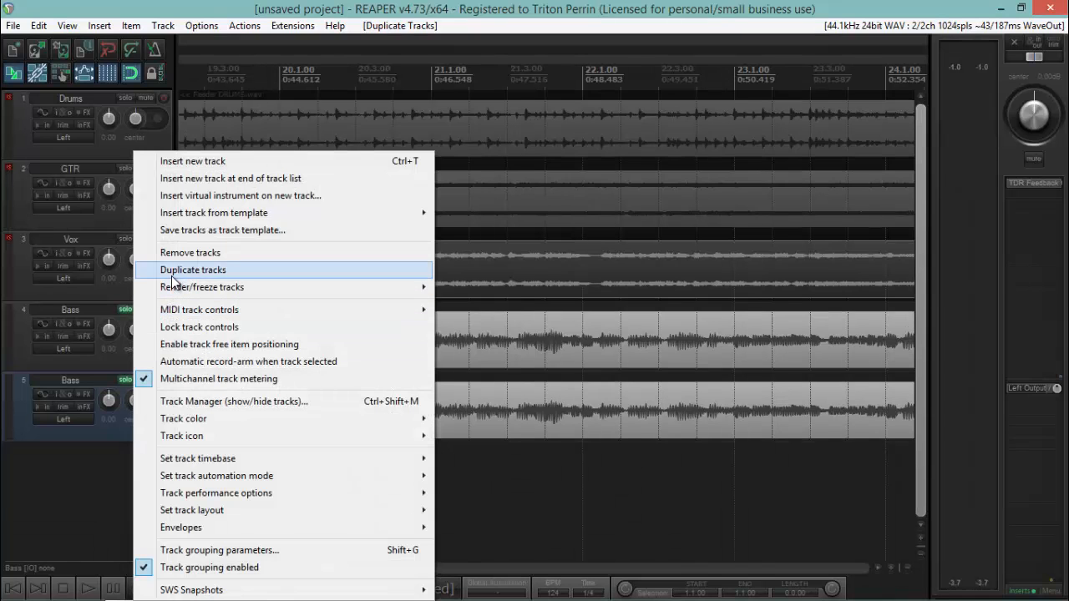
click(172, 276)
Step: Rename the three bass tracks lo, Grit and Dist, in order
click(74, 308)
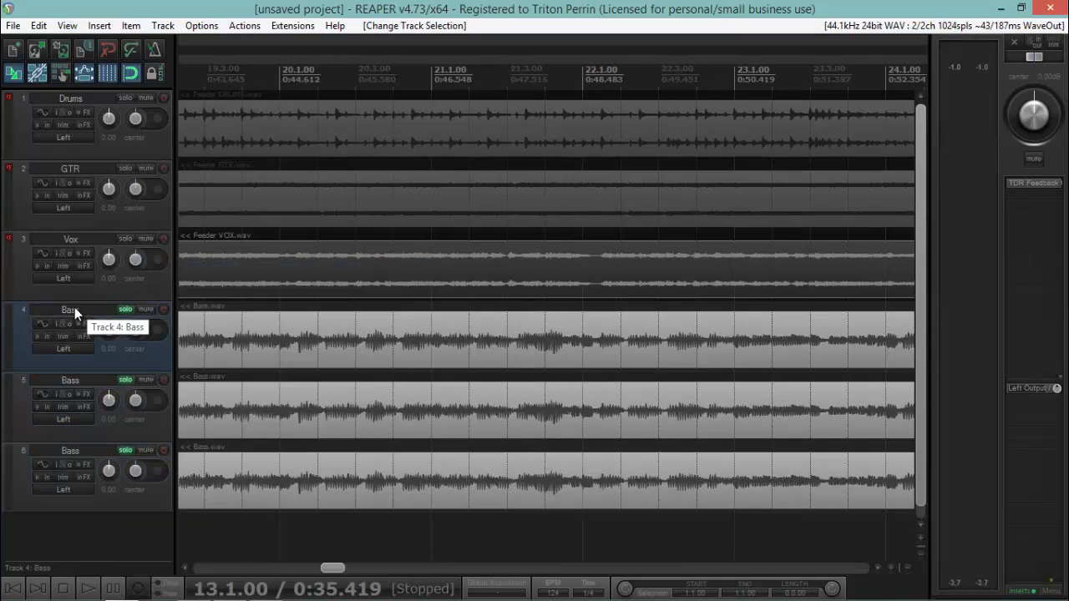
double_click(74, 307)
key(ctrl+a)
key(BackSpace)
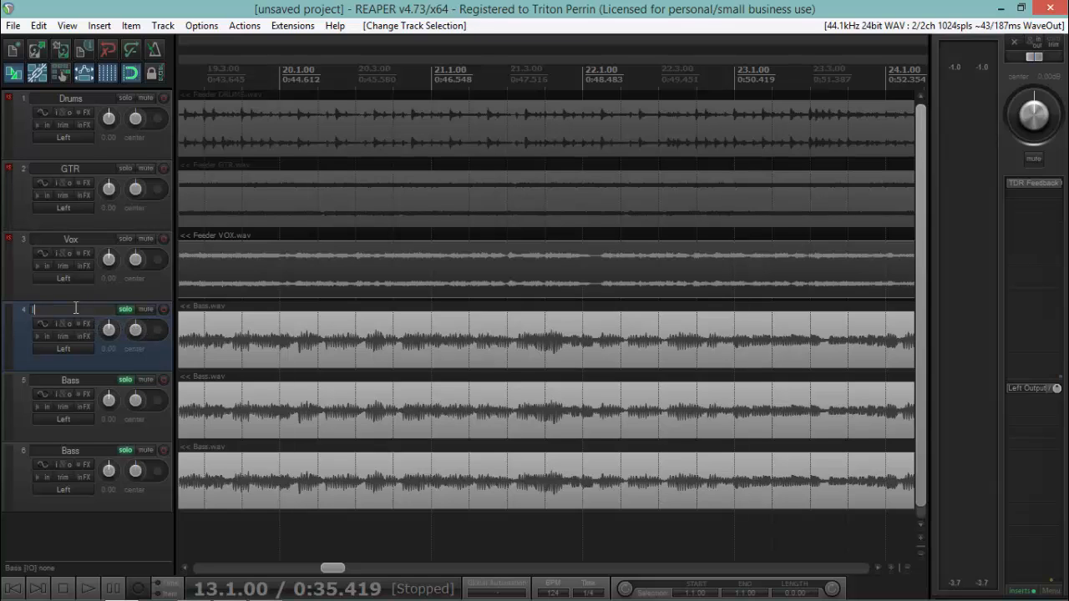
text(lo)
key(Tab)
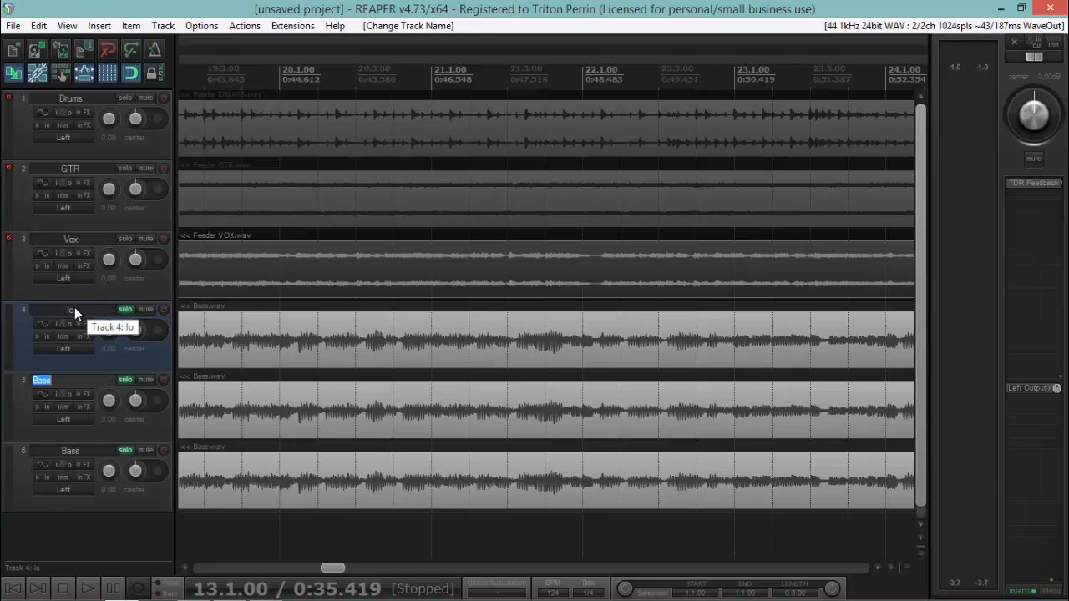
text(Grit)
key(Tab)
text(Dist)
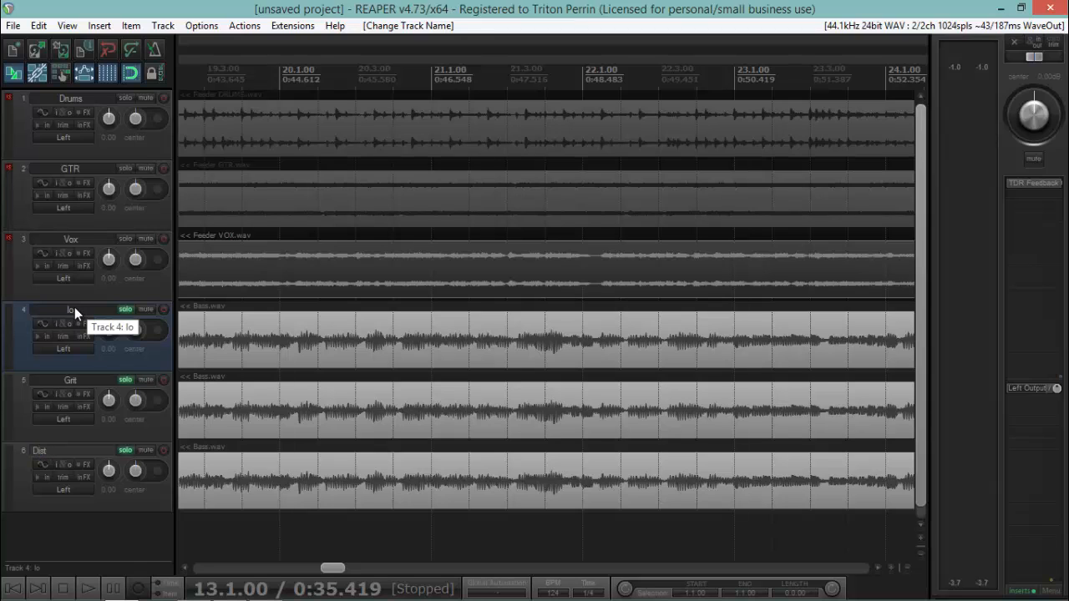
click(61, 525)
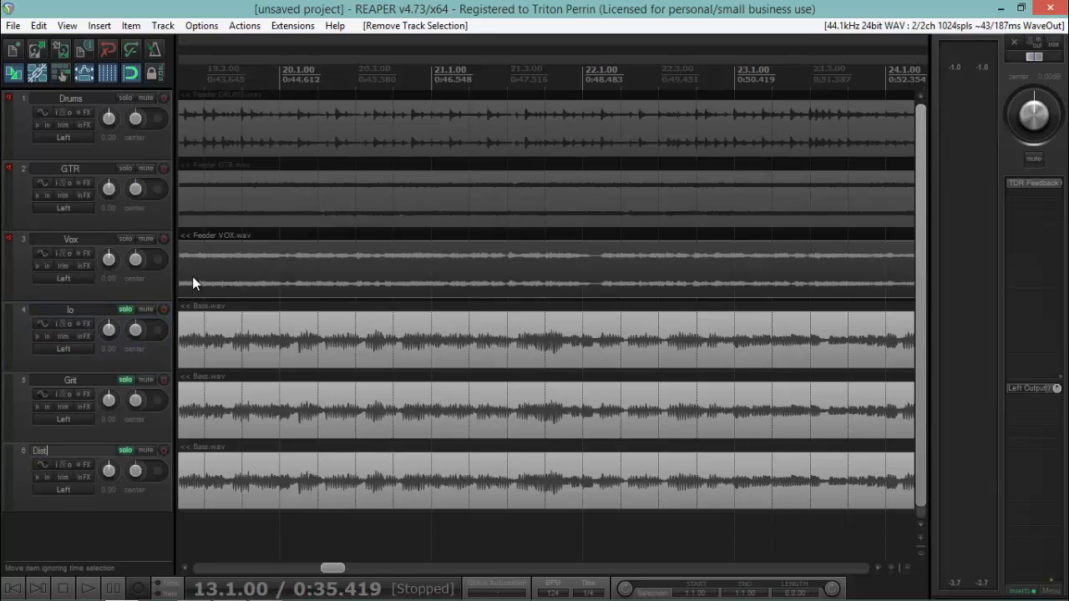
Step: Insert a new track between Vox and lo, and nest the lo, Grit and Dist tracks inside it as a folder
double_click(89, 542)
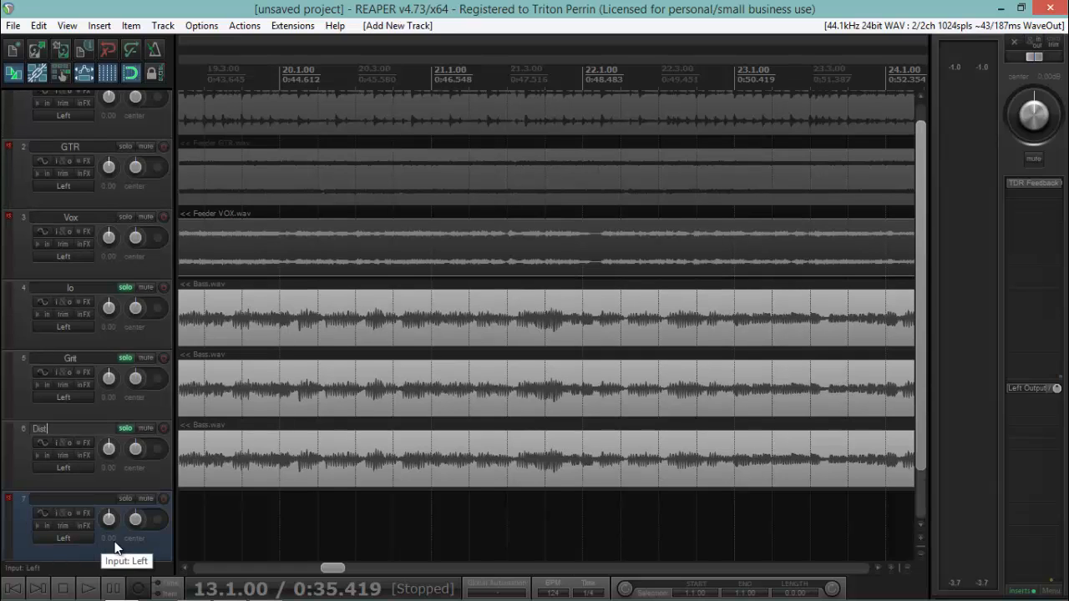
drag(117, 543, 128, 268)
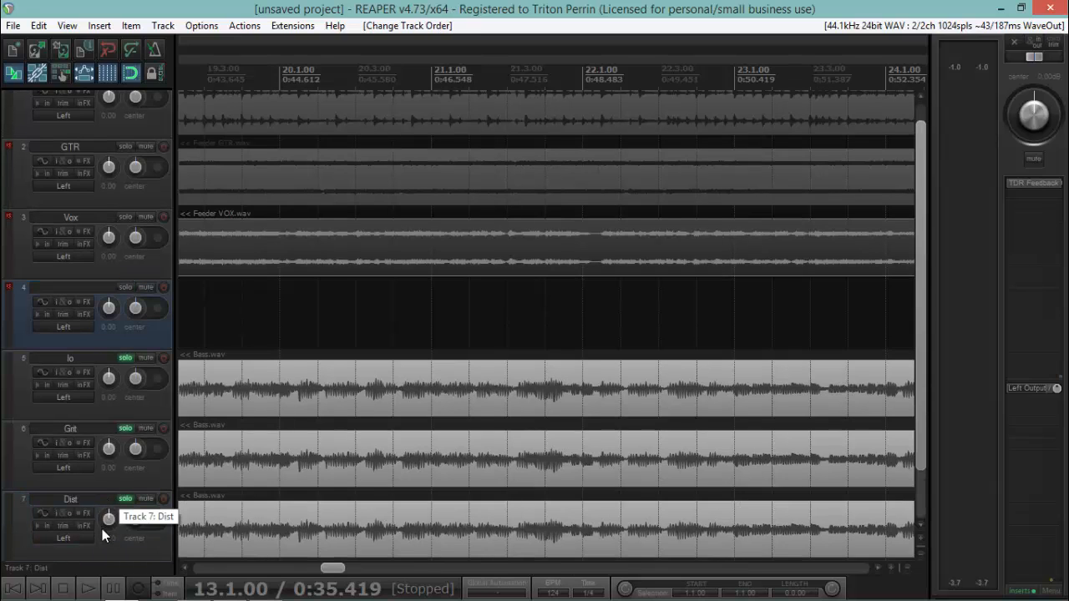
click(102, 529)
shift+click(123, 409)
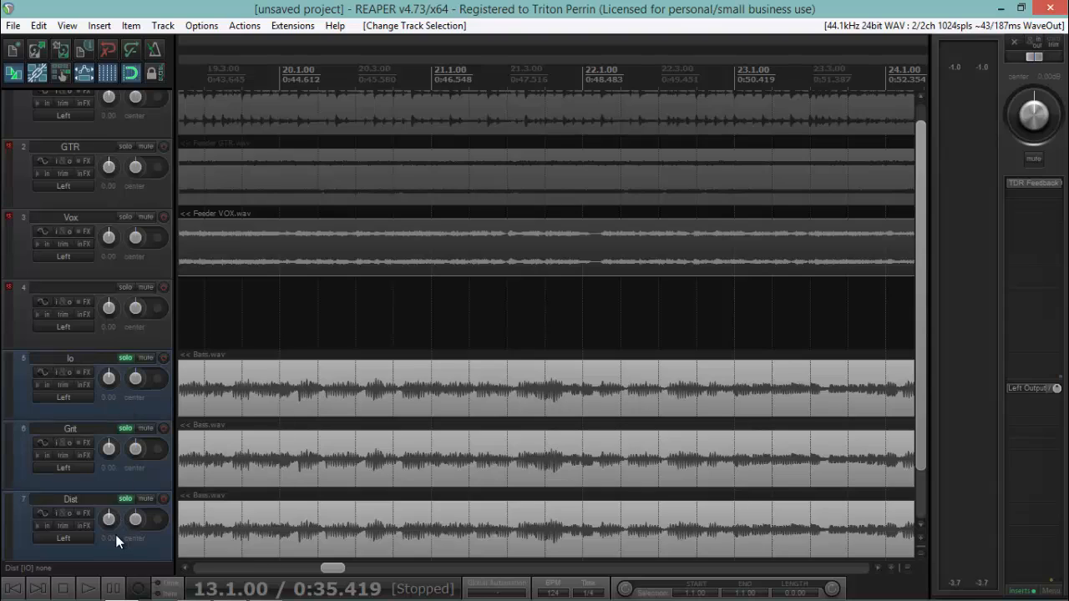
drag(120, 543, 80, 305)
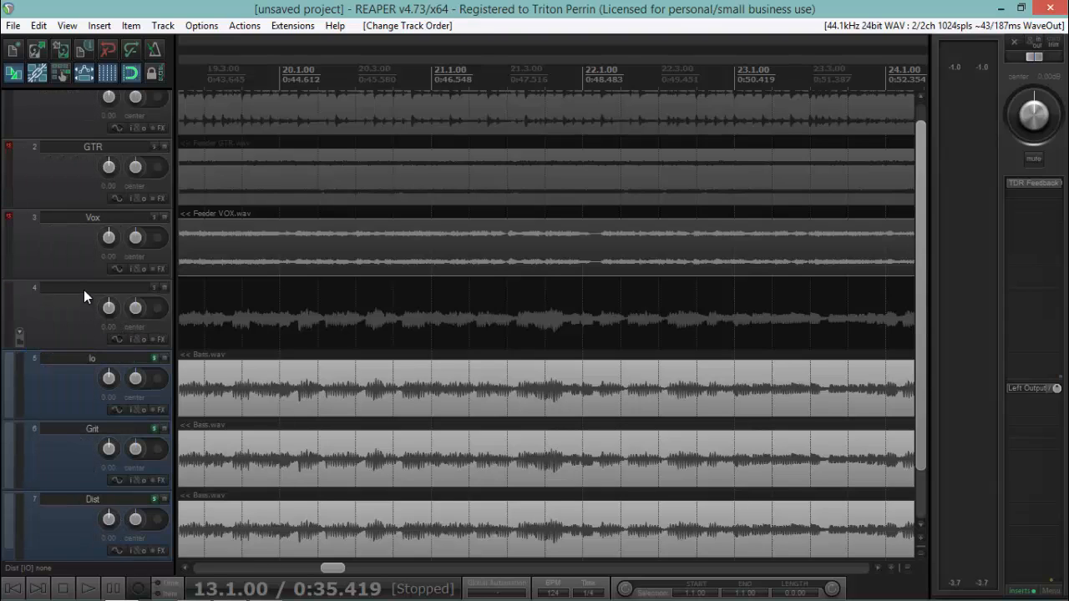
Step: Name the new folder track Bass
double_click(84, 289)
text(Bass)
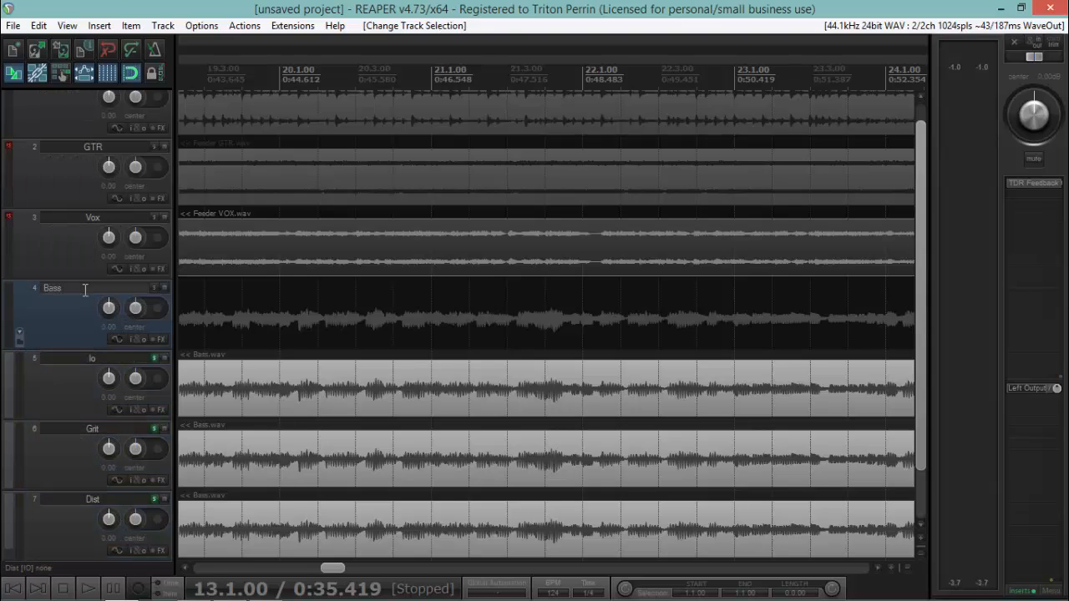
key(Return)
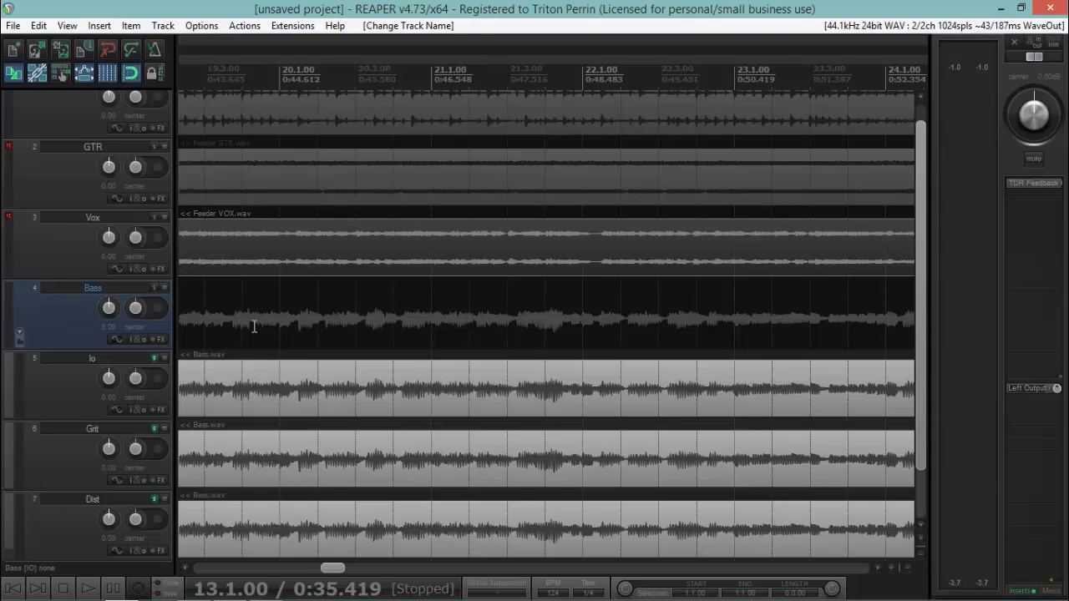
Step: Turn off solo on the Grit and Dist tracks, leaving only lo soloed
scroll(919, 305, down, 1)
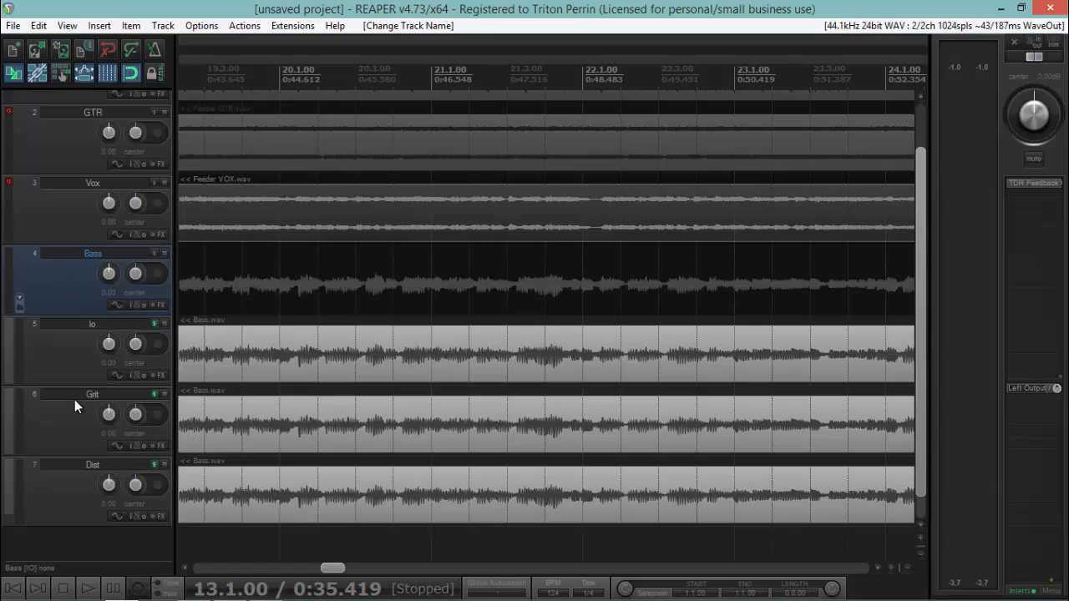
click(155, 394)
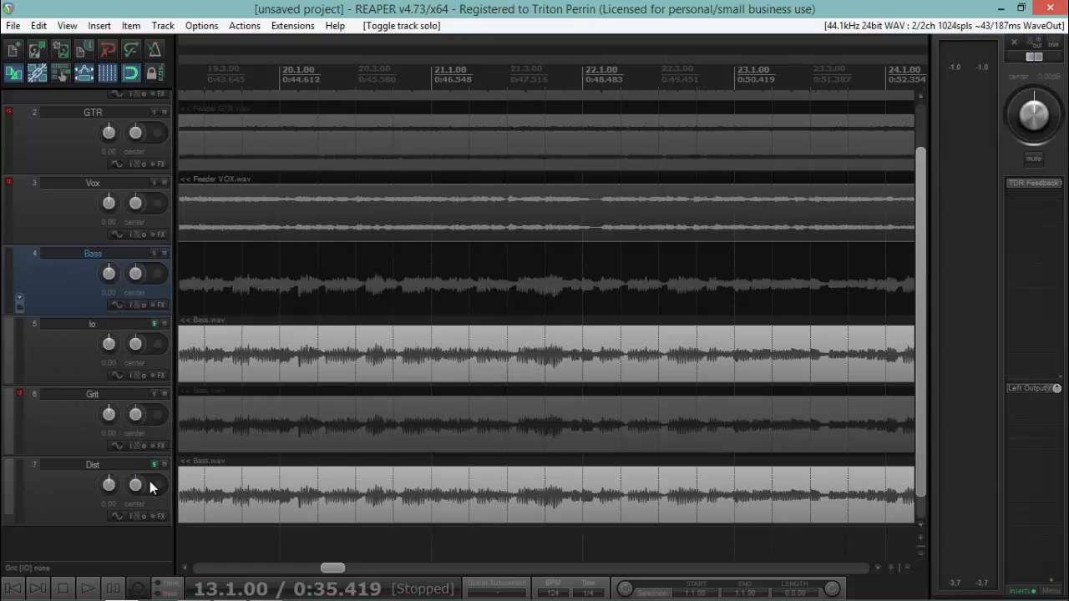
click(152, 466)
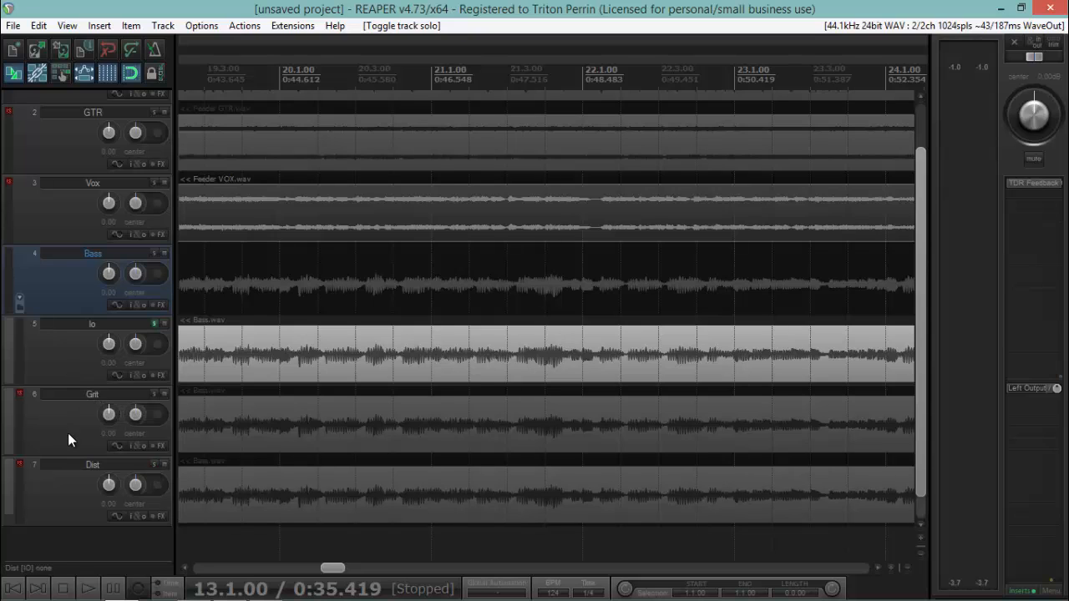
Step: Add the ReaEQ (Cockos) plugin to the lo track
click(160, 374)
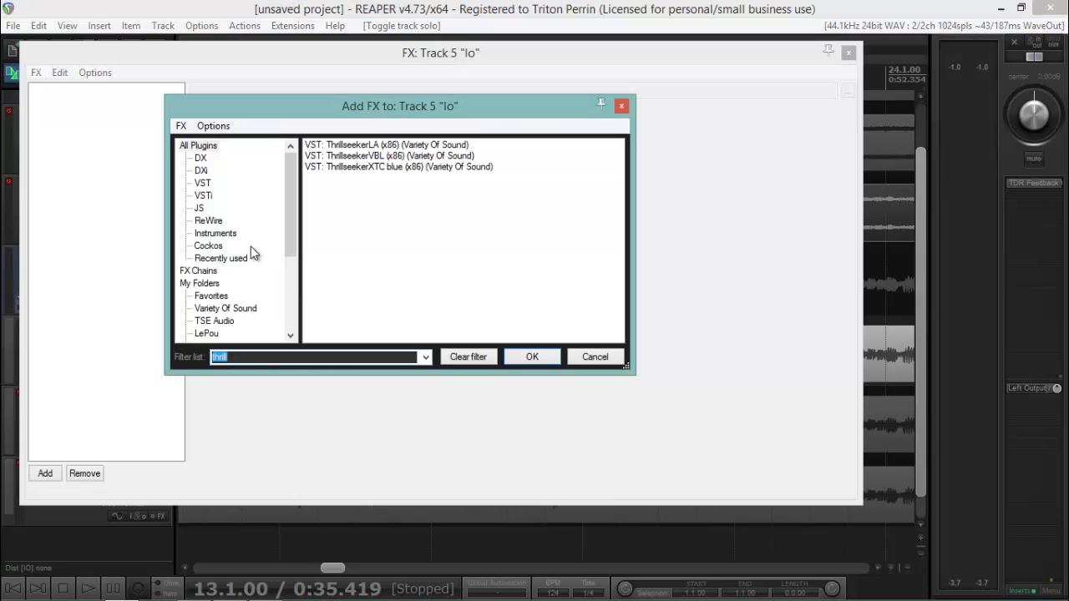
text(reaE)
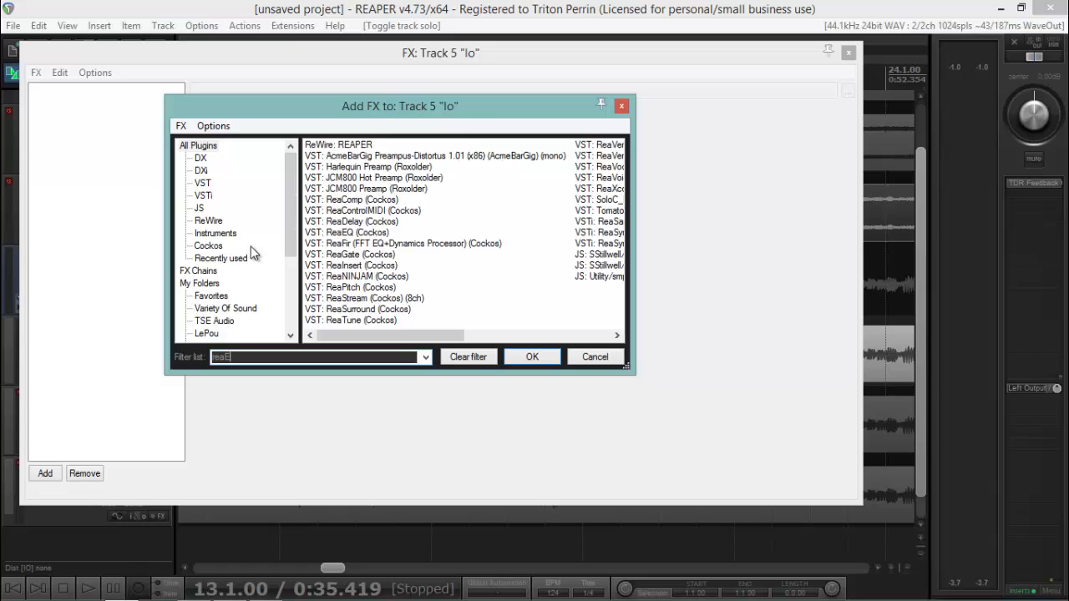
text(Q)
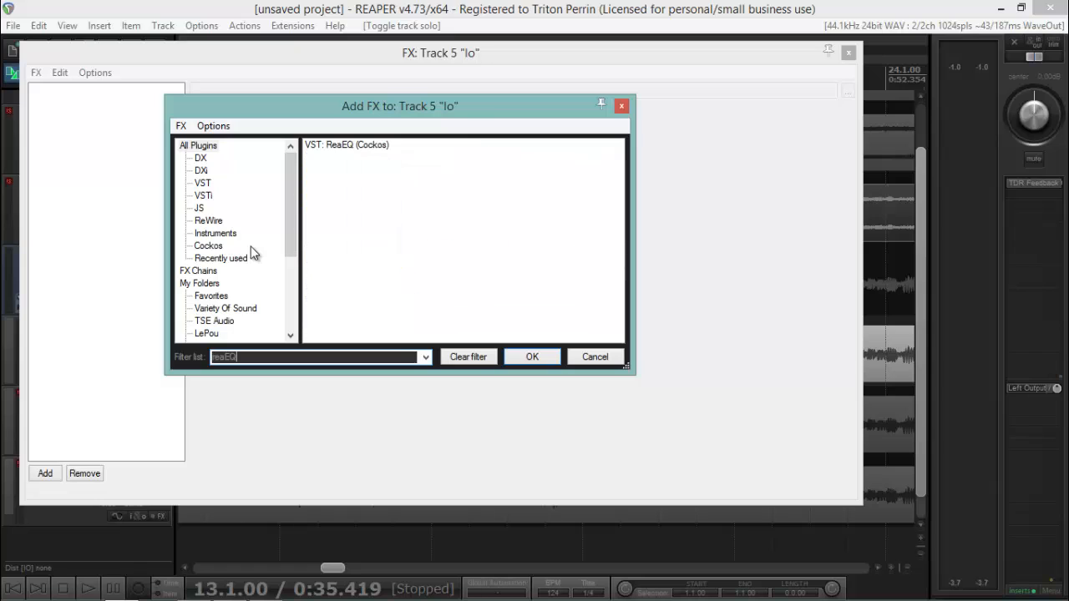
double_click(335, 144)
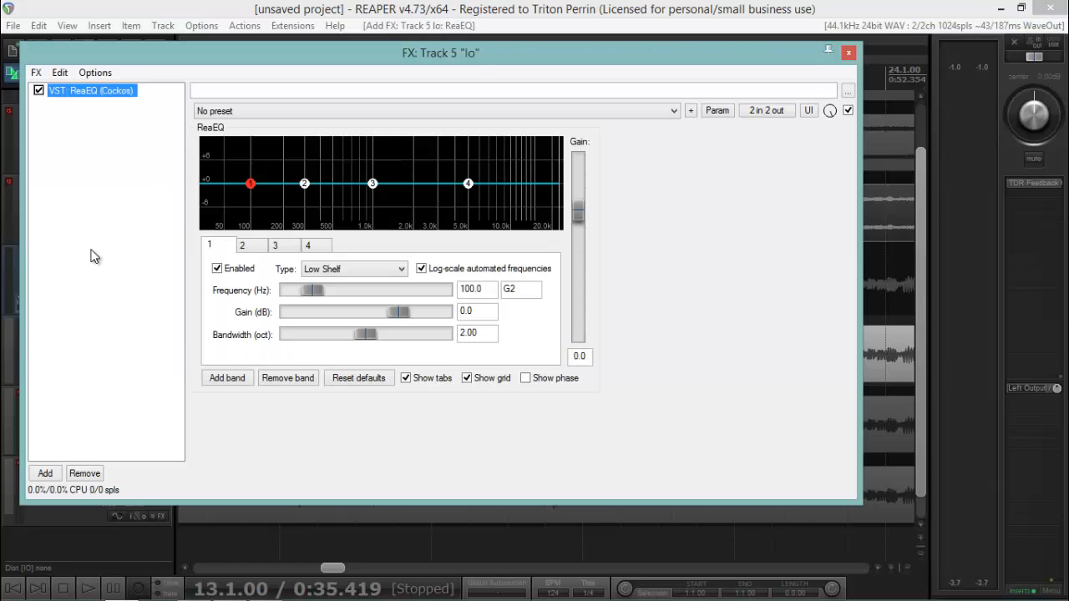
drag(366, 50, 446, 77)
Step: Set ReaEQ band 4 to a Low Pass filter at 300 Hz with a bandwidth of about 1.81 octaves
click(548, 210)
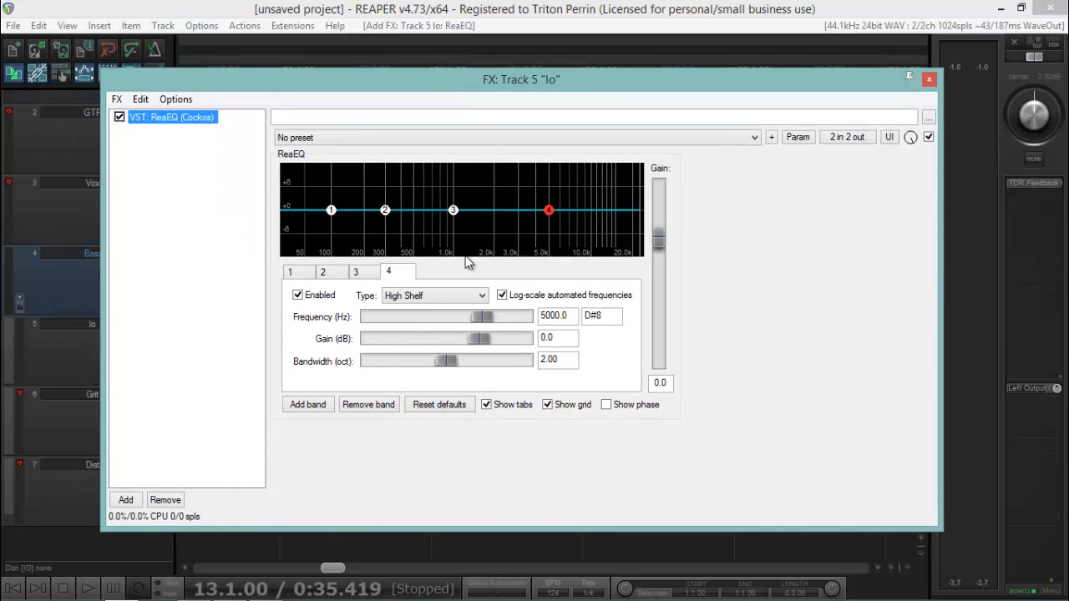
click(419, 301)
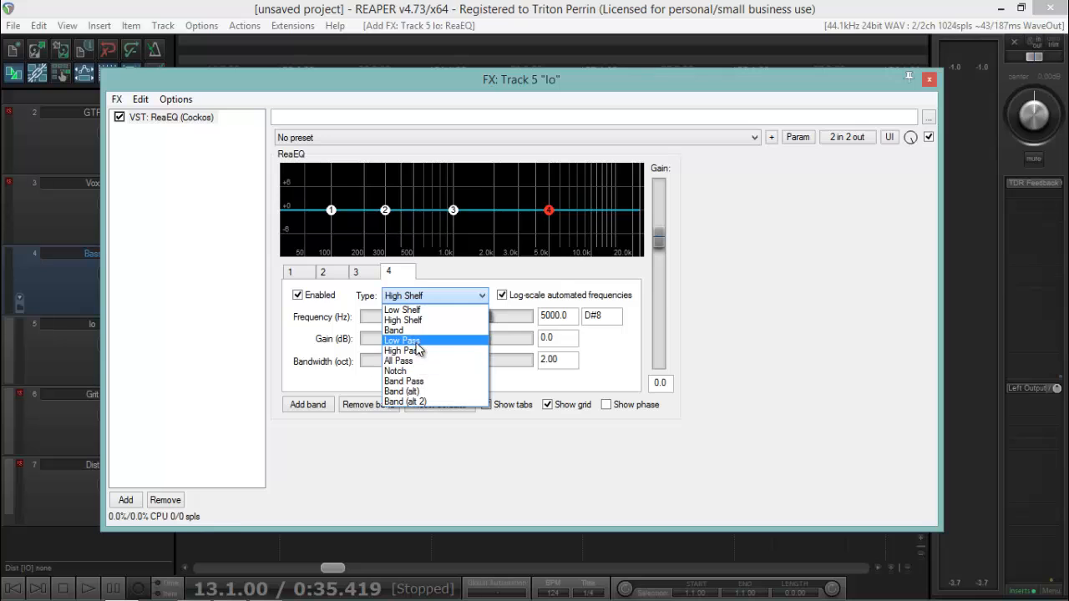
click(418, 341)
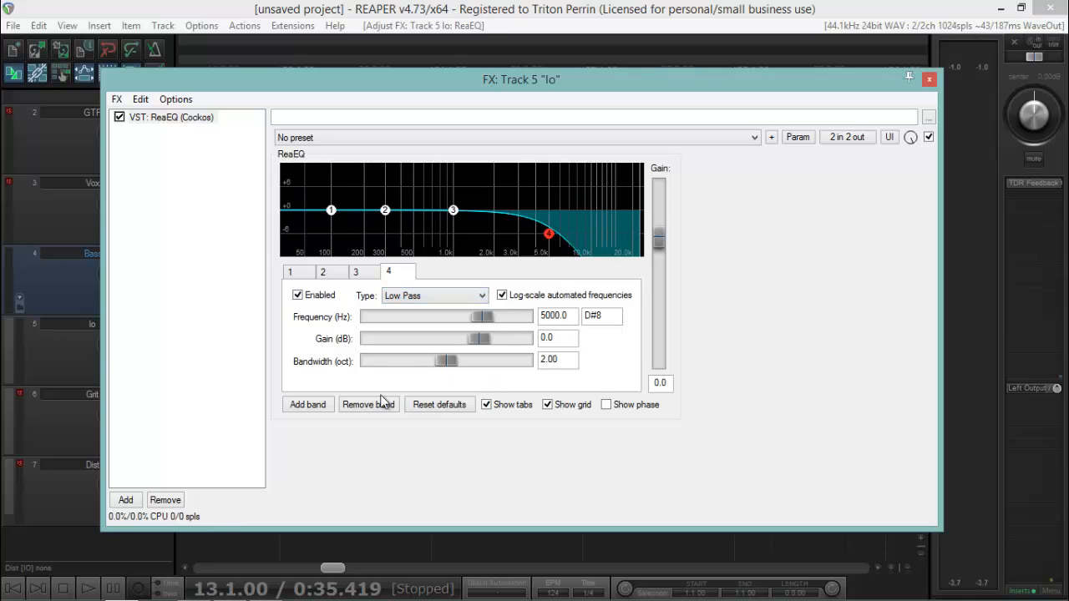
double_click(555, 315)
text(300)
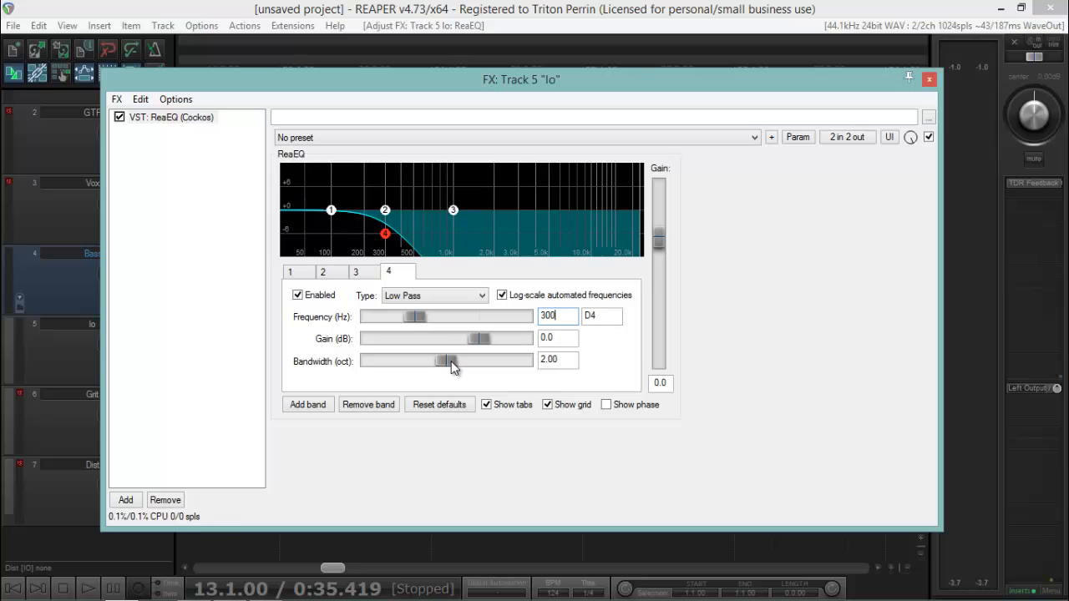
drag(451, 361, 445, 364)
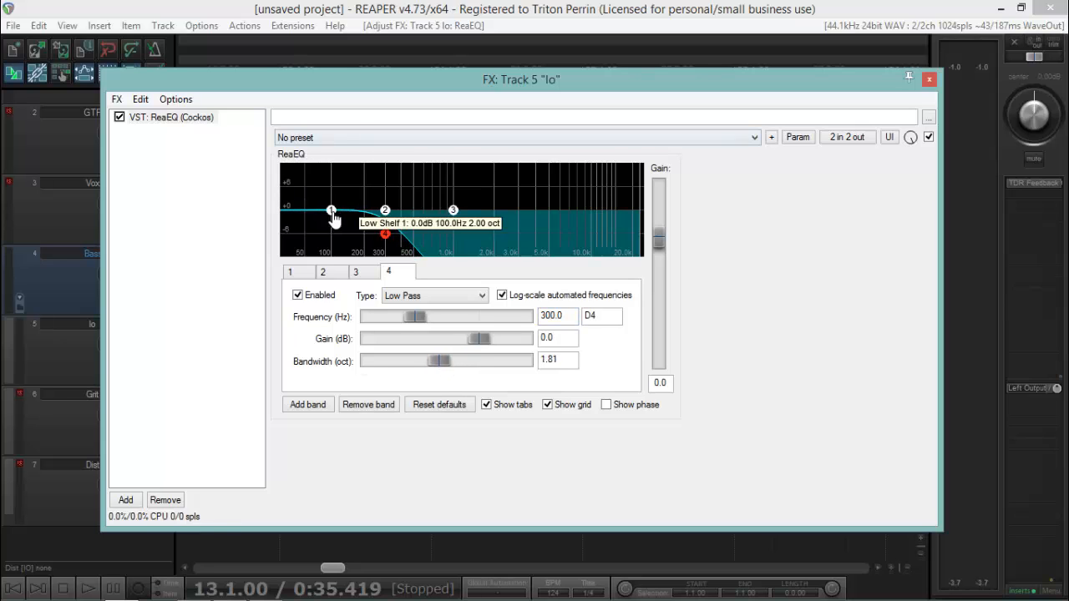
Step: Set ReaEQ band 1 on the lo track to a High Pass filter, tuning its frequency to about 49.6 Hz during playback
drag(330, 209, 291, 209)
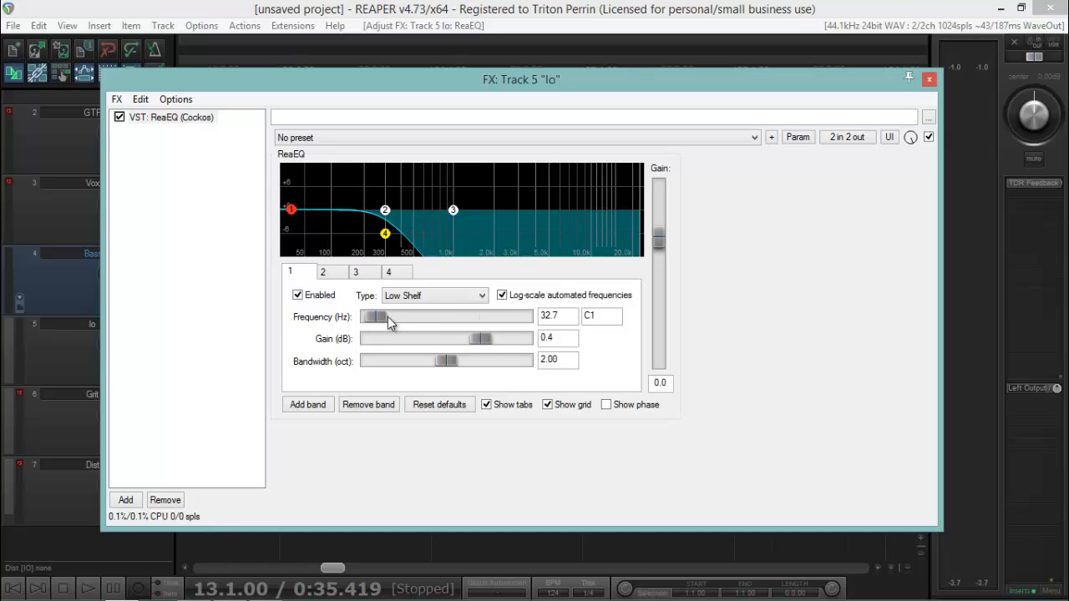
click(405, 298)
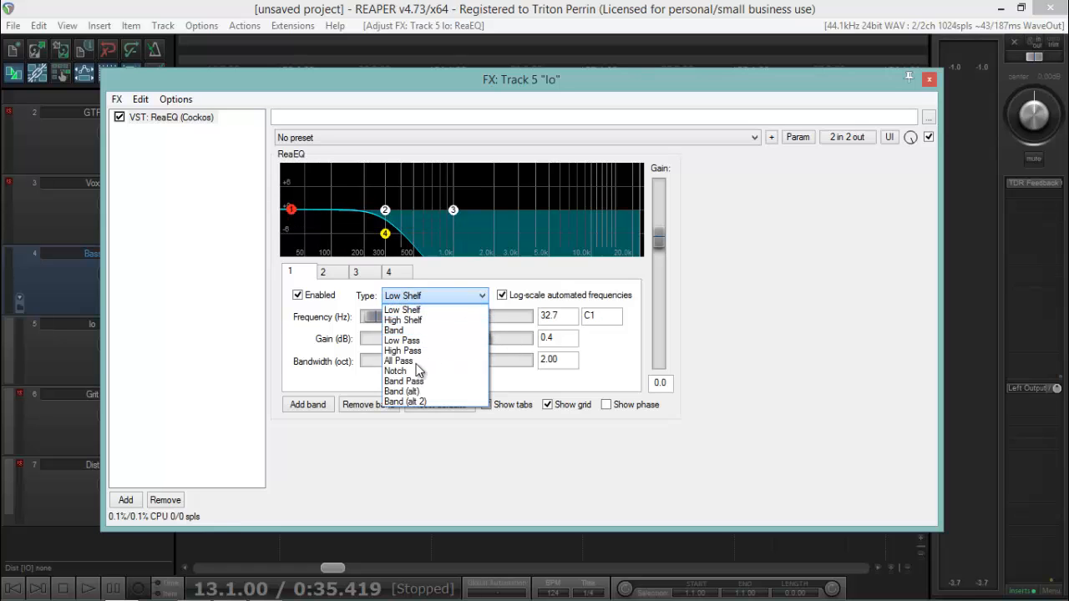
click(417, 352)
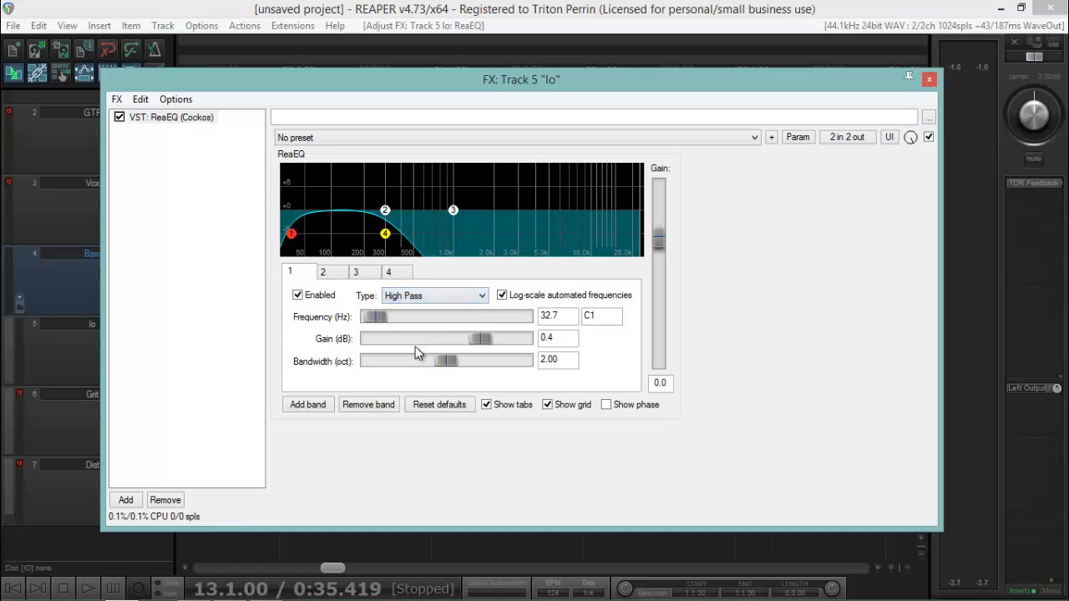
double_click(551, 315)
drag(360, 89, 544, 97)
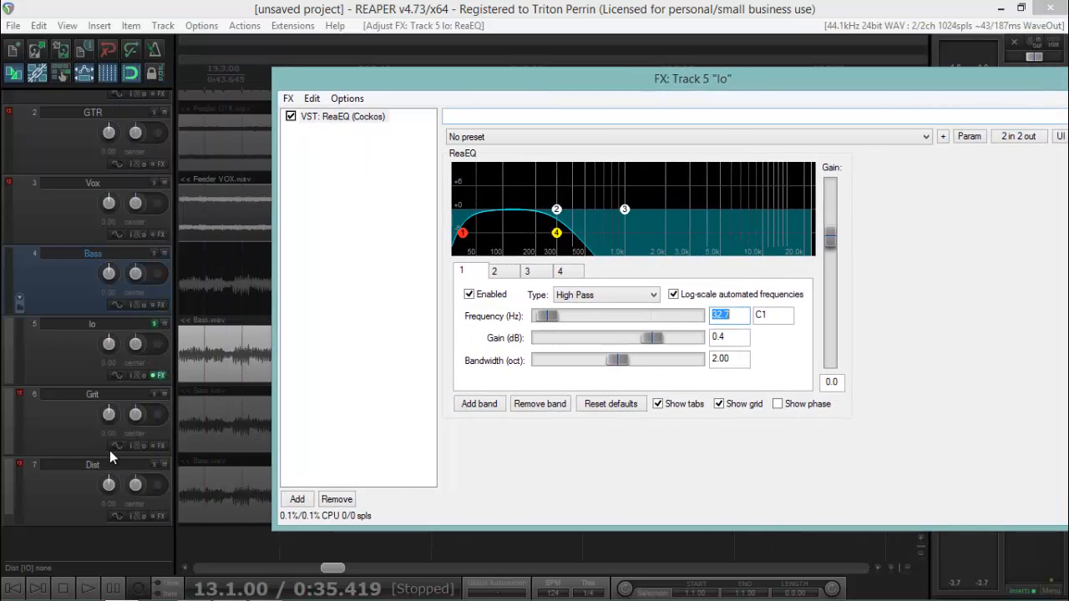
click(89, 589)
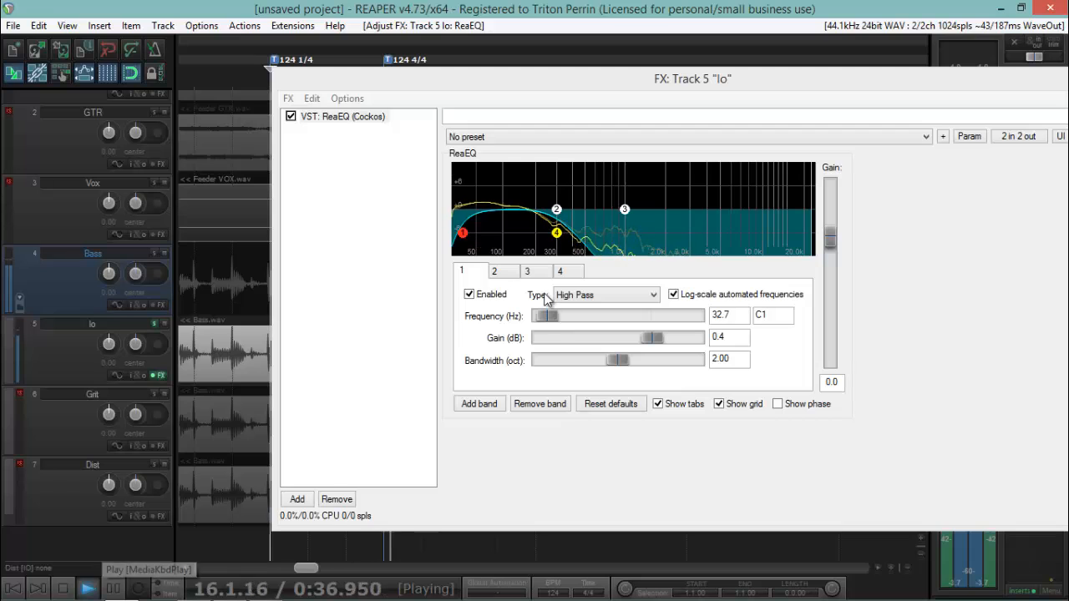
mouse_move(546, 316)
mouse_down()
mouse_move(582, 324)
mouse_move(558, 325)
mouse_up()
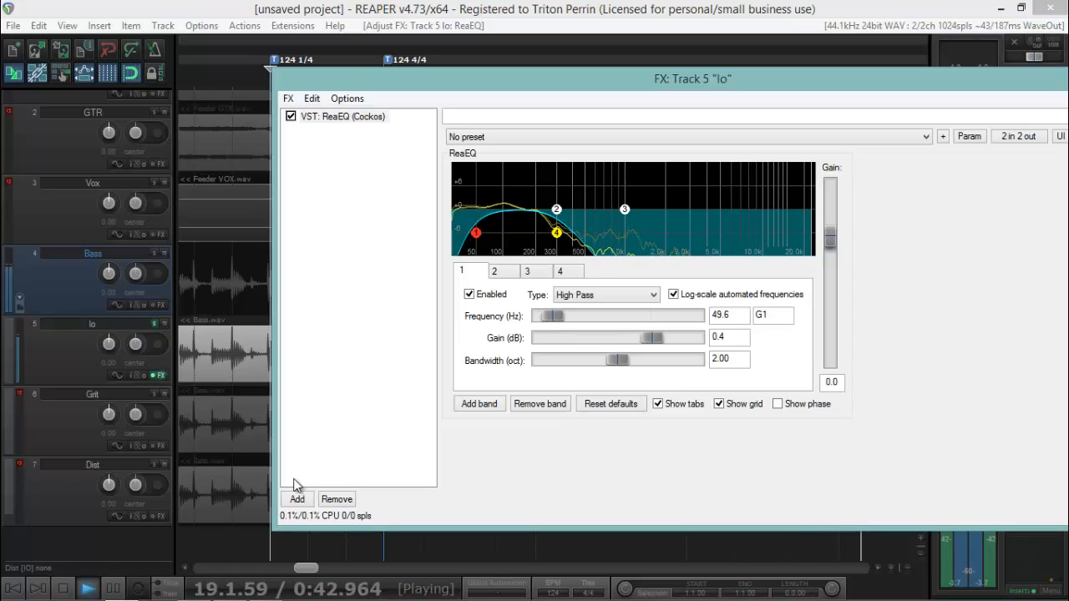
key(space)
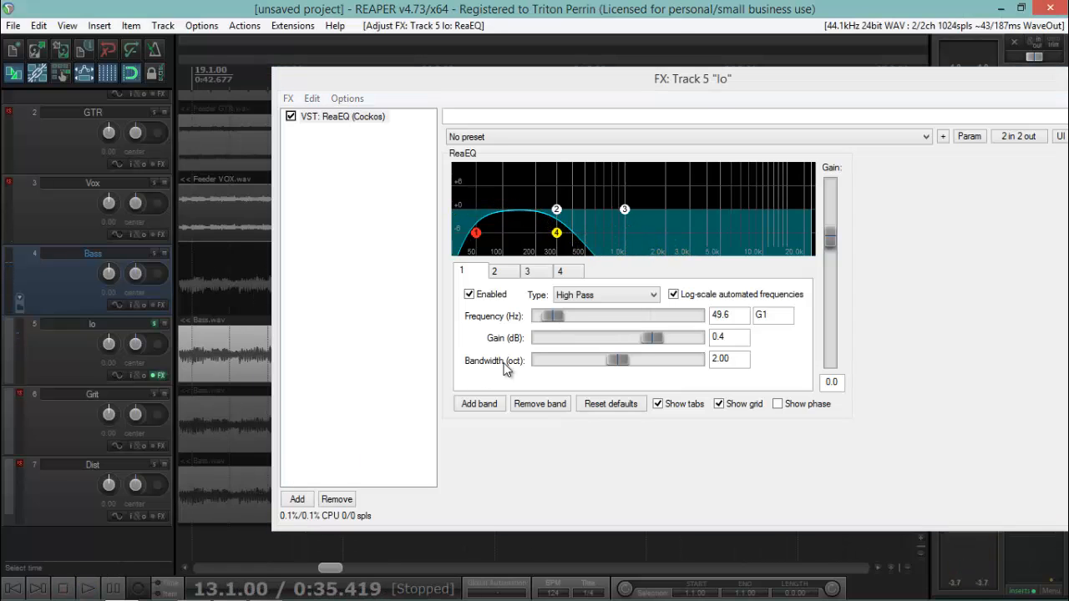
Step: Set ReaEQ band 2 on the lo track to a cut of about -4.5 dB at 60 Hz with a bandwidth of about 0.50 octaves
drag(649, 83, 578, 71)
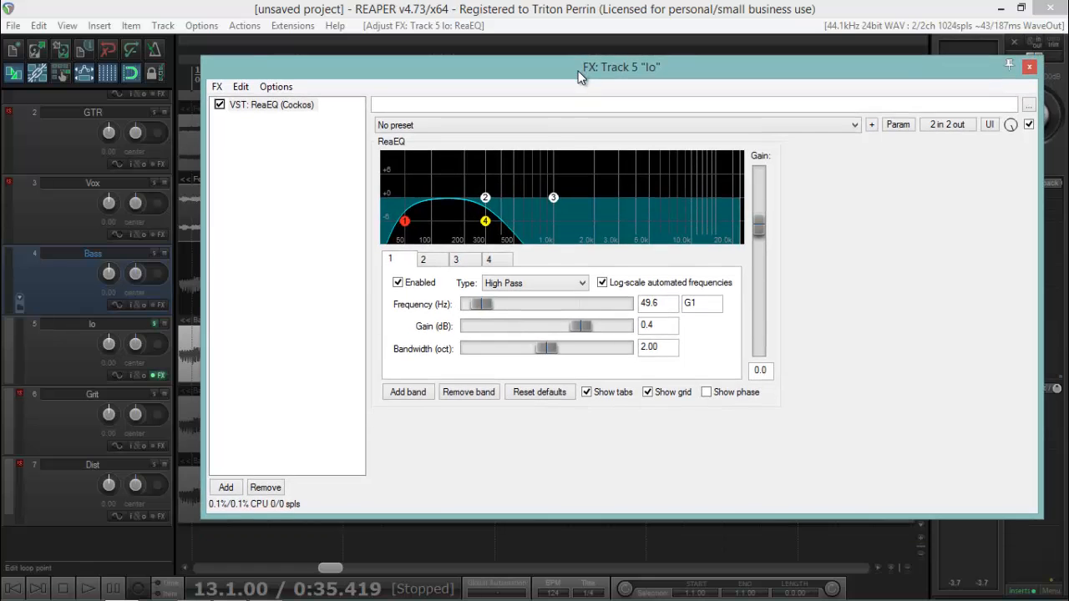
drag(484, 197, 443, 176)
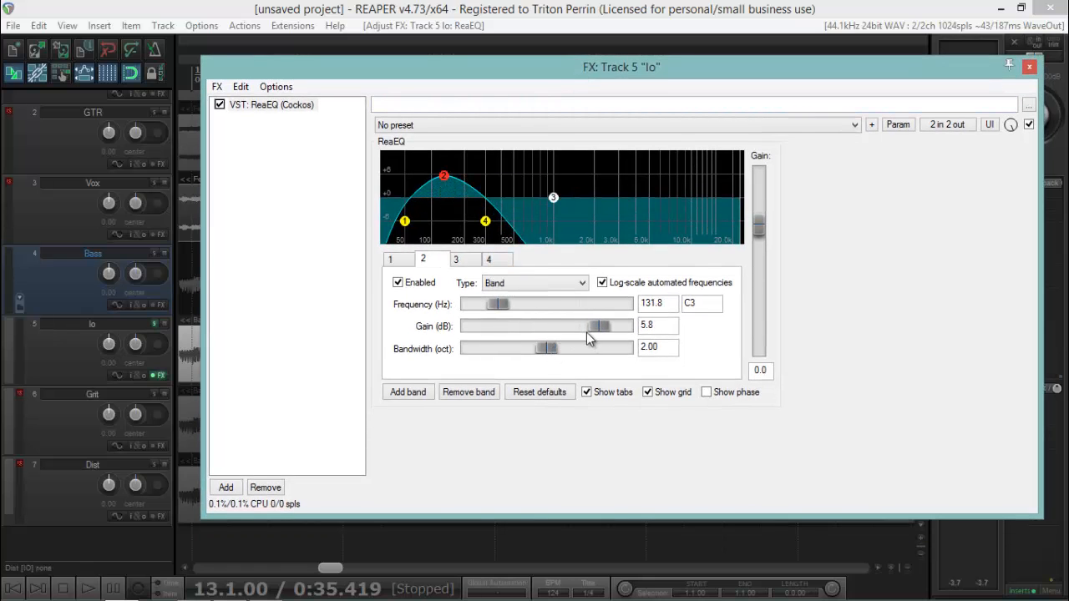
drag(547, 351, 504, 349)
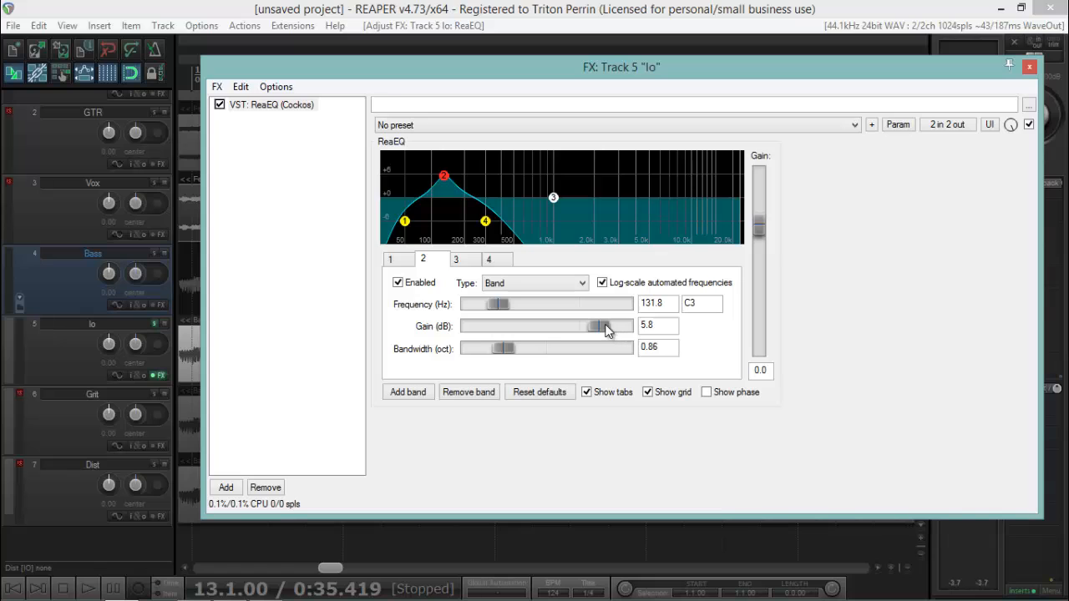
double_click(667, 305)
text(60)
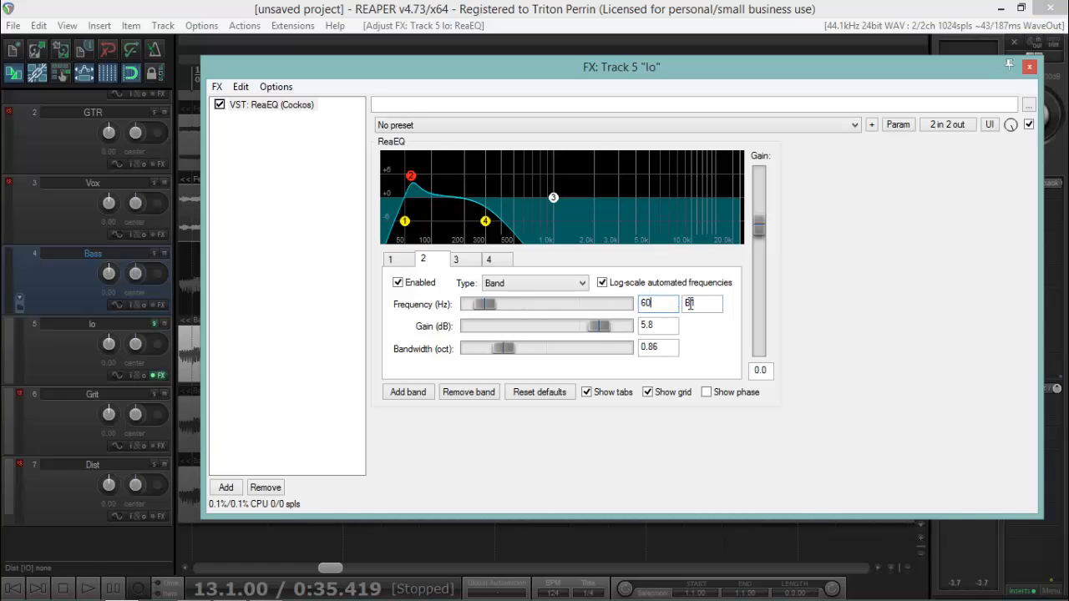
drag(603, 328, 566, 333)
drag(504, 348, 489, 355)
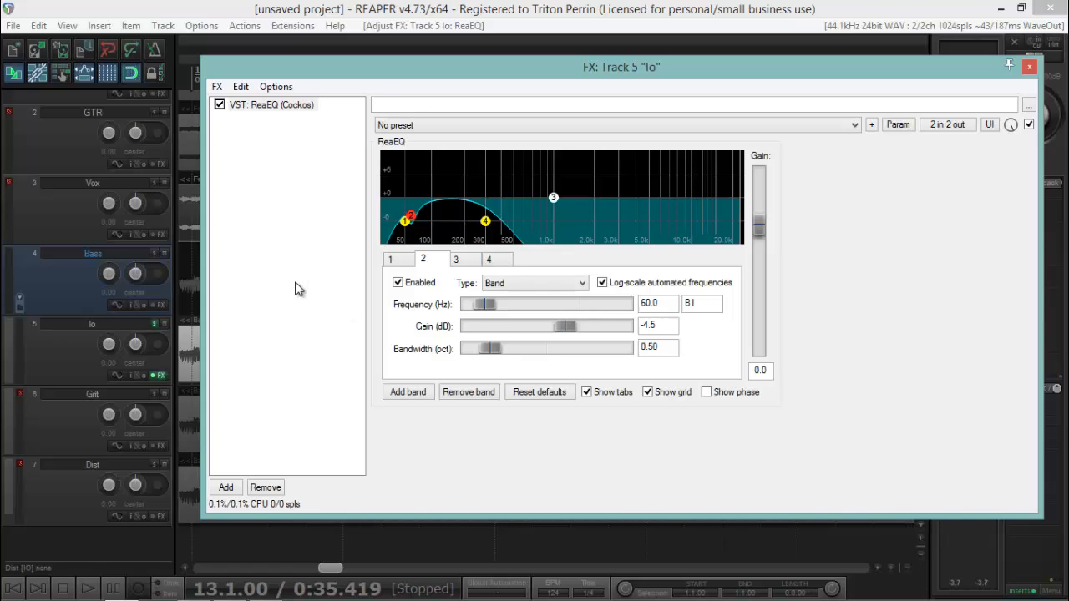
click(1028, 70)
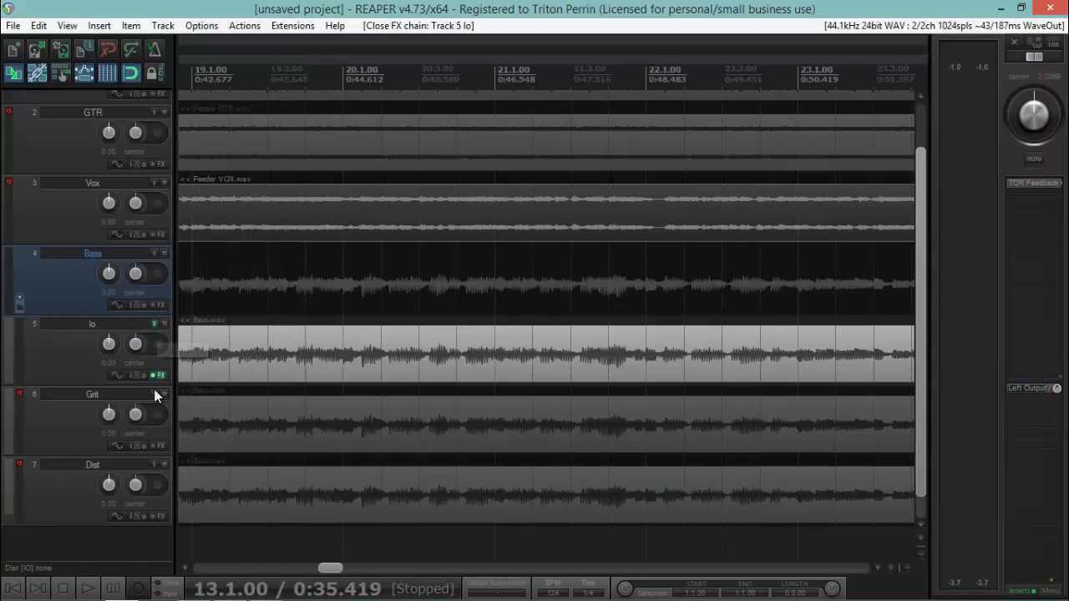
Step: Solo only the Grit track and add the SHB-1 v1.0.0 (Ignite Amps) plugin to it
click(153, 393)
click(154, 323)
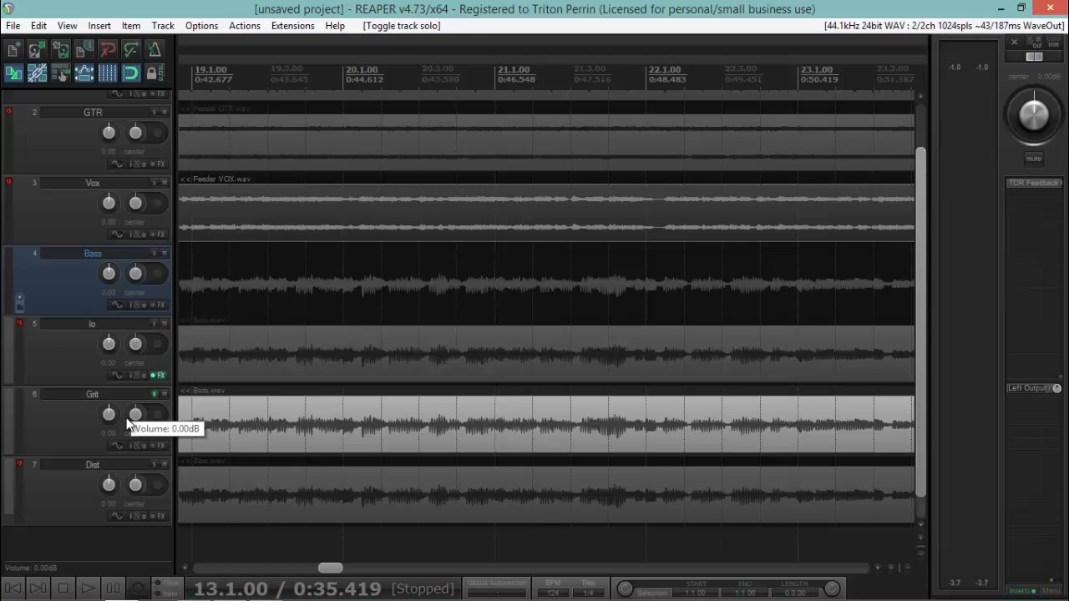
click(161, 446)
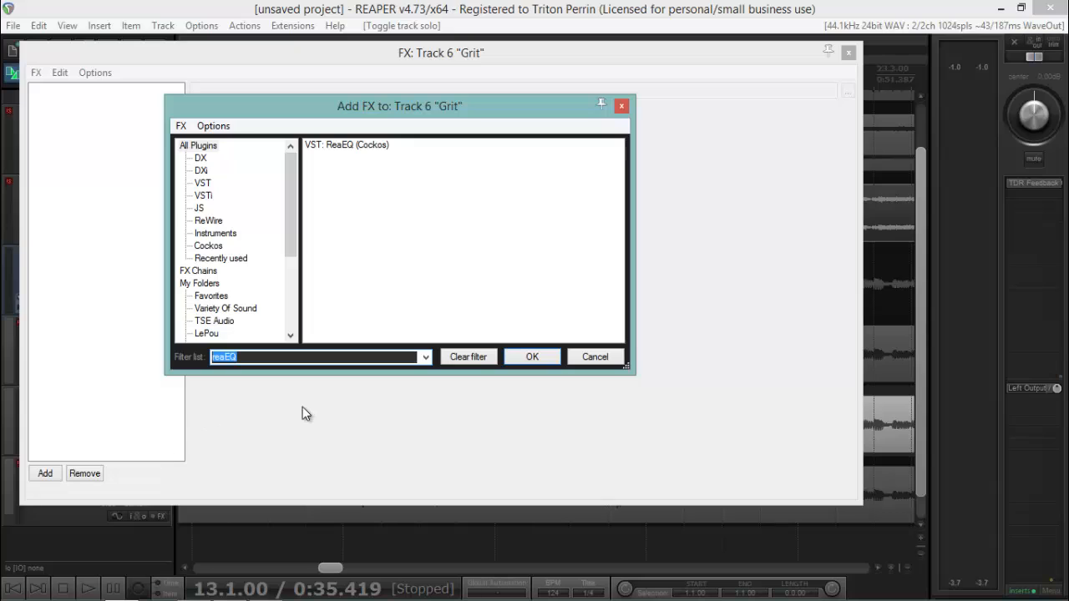
text(ignite amps)
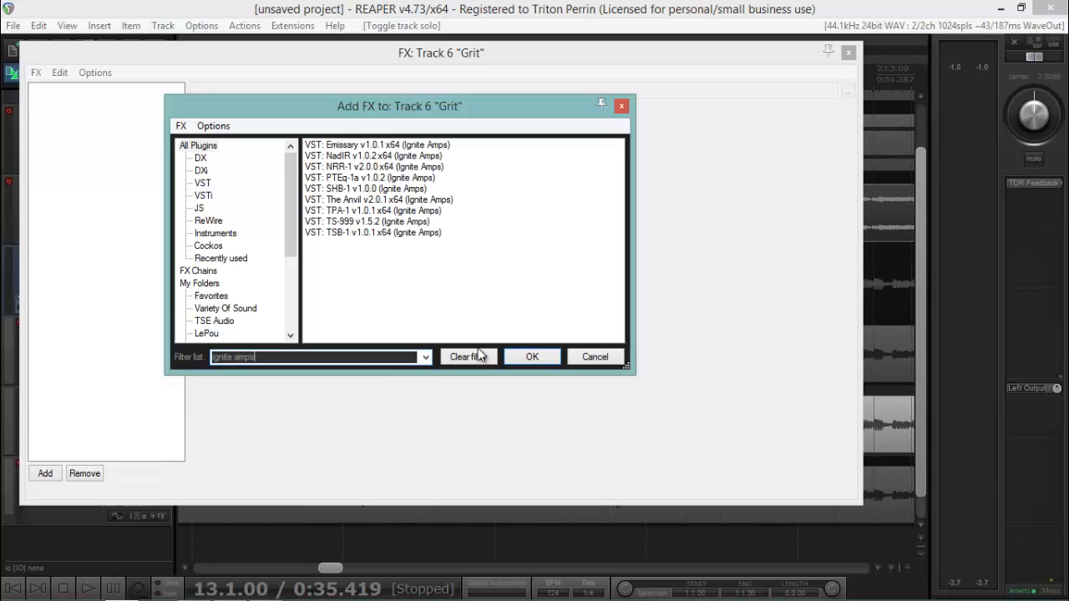
double_click(344, 189)
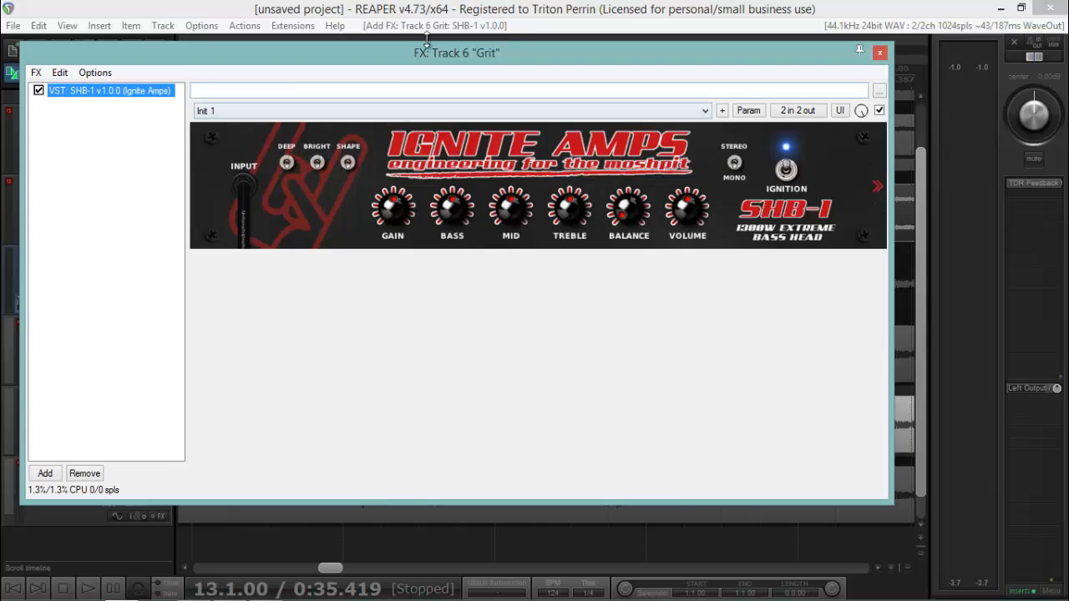
Step: Adjust the SHB-1 bass head's controls while the soloed Grit track plays
drag(425, 50, 501, 66)
click(87, 588)
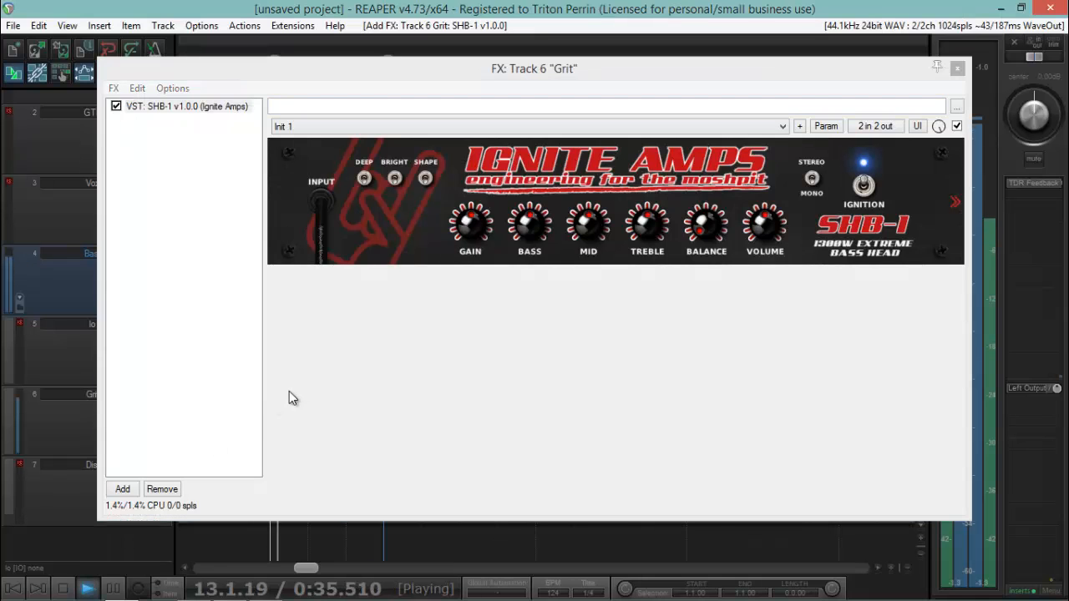
click(363, 177)
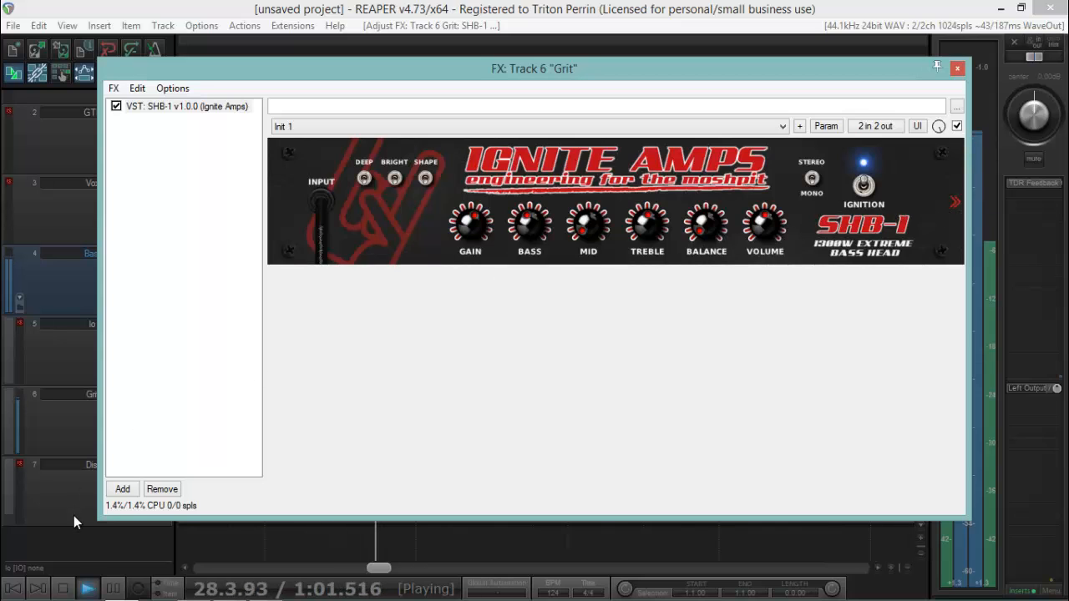
key(space)
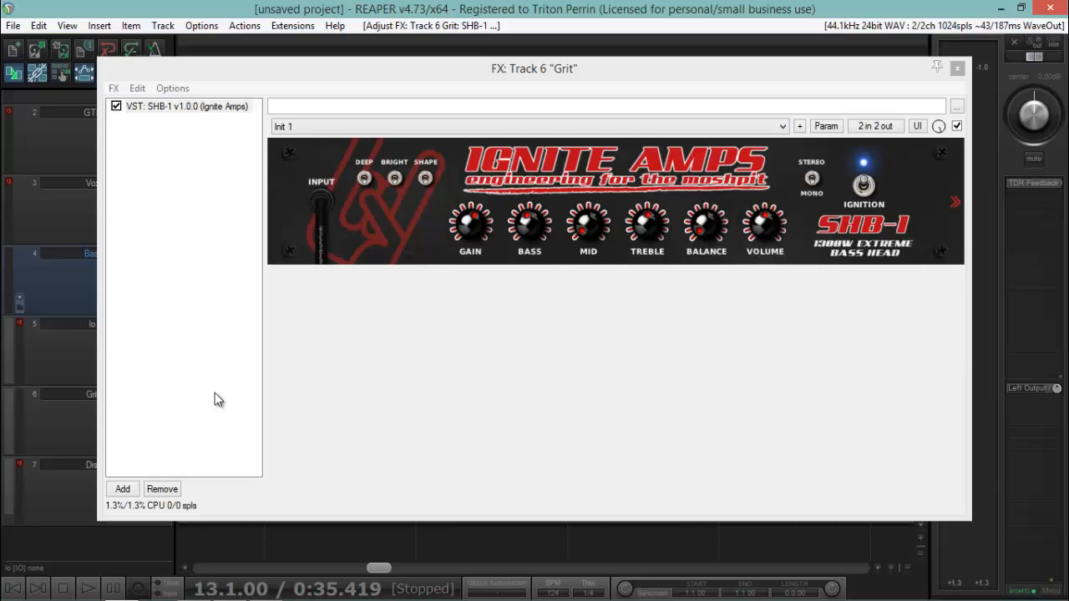
Step: Add the ReaEQ (Cockos) plugin after the SHB-1 amp on the Grit track
click(122, 488)
text(reaEQ)
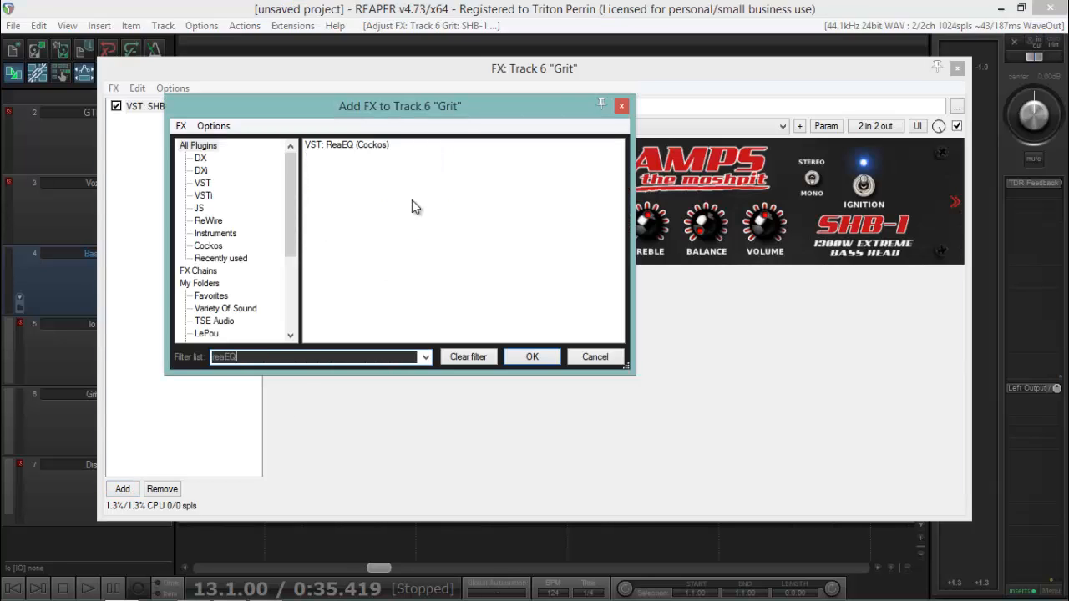
double_click(338, 144)
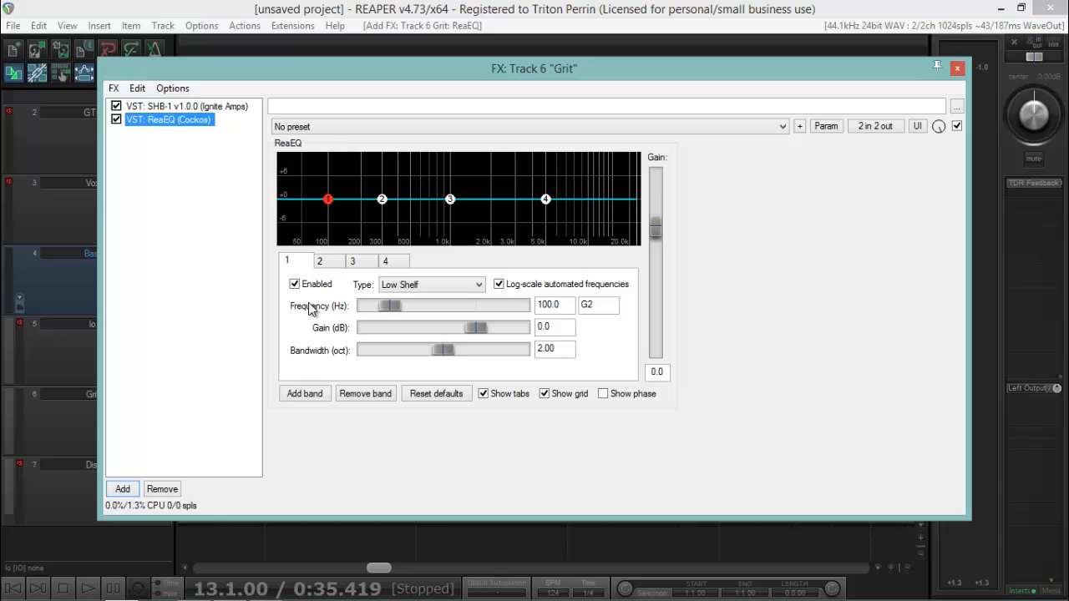
Step: Set band 1 of the Grit track's ReaEQ to a High Pass filter at 500 Hz
click(431, 285)
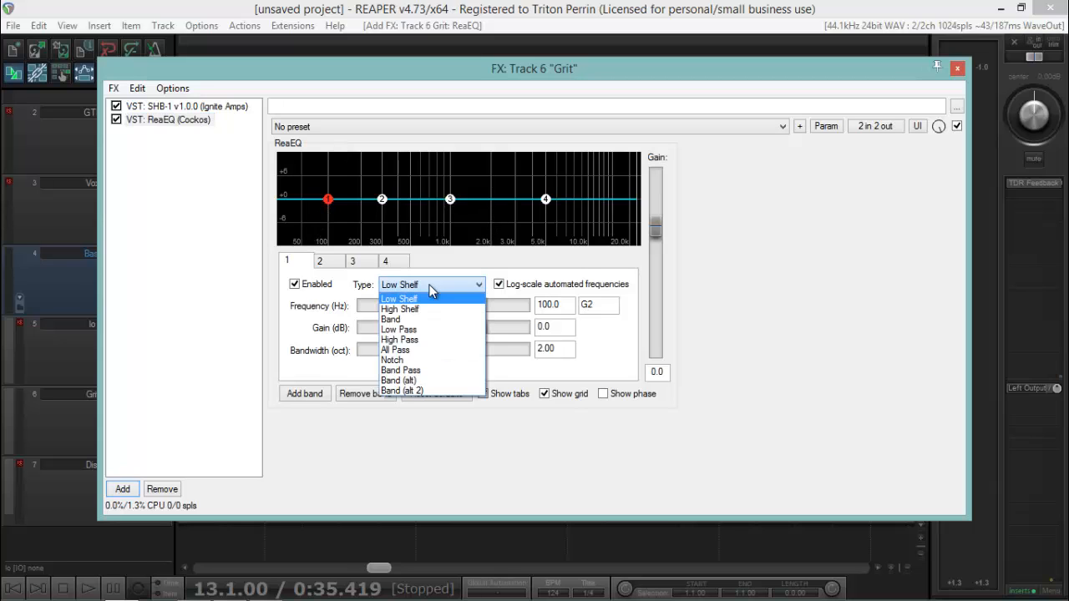
click(414, 342)
double_click(561, 305)
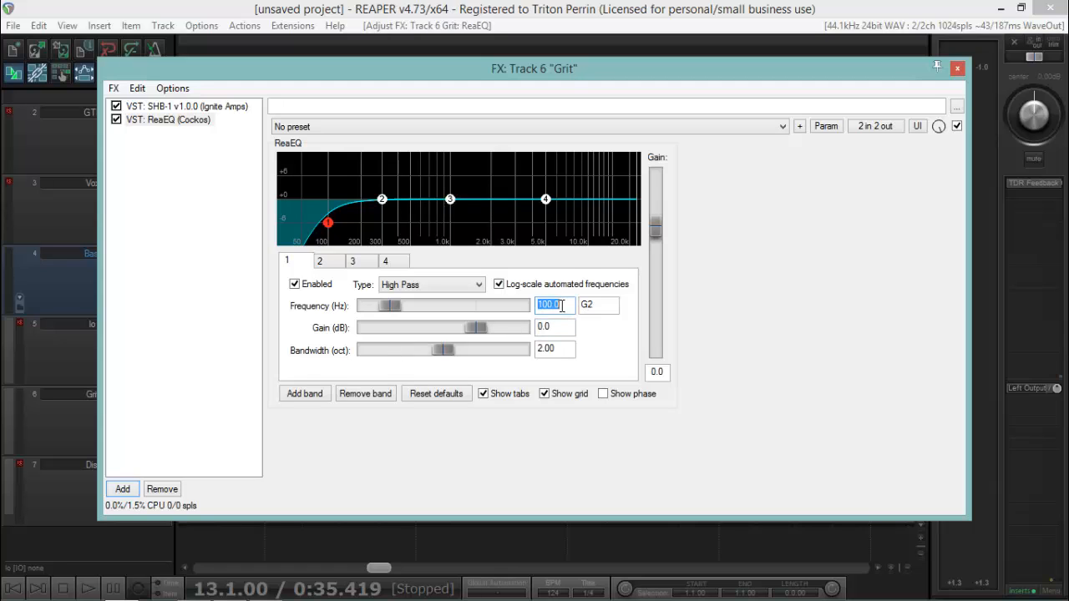
text(500)
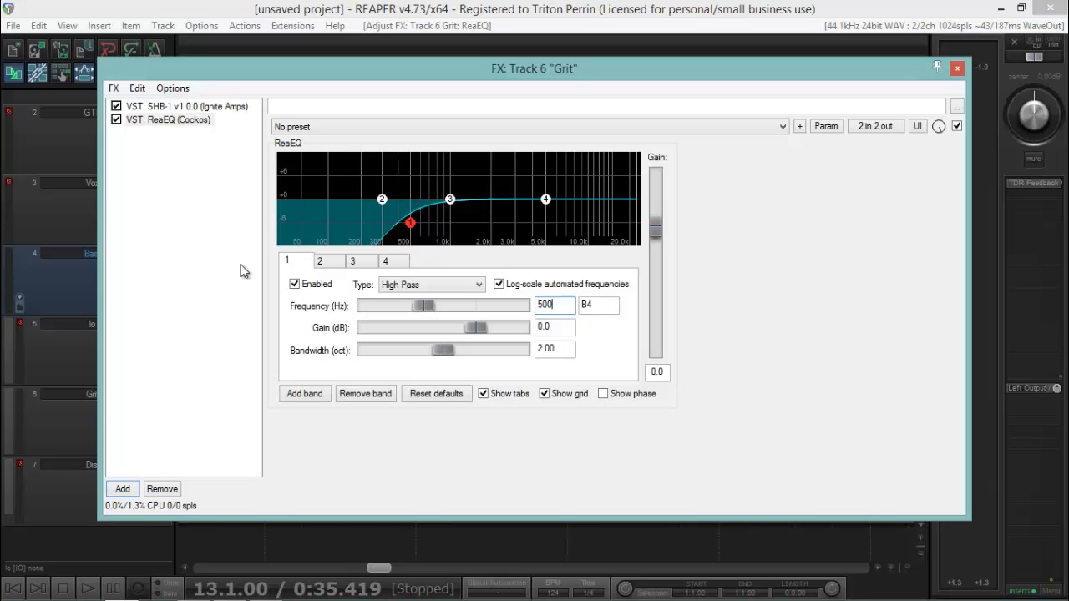
Step: Set band 4 of the Grit track's ReaEQ to a Low Pass filter, tuning its frequency to about 4394.6 Hz during playback
click(544, 202)
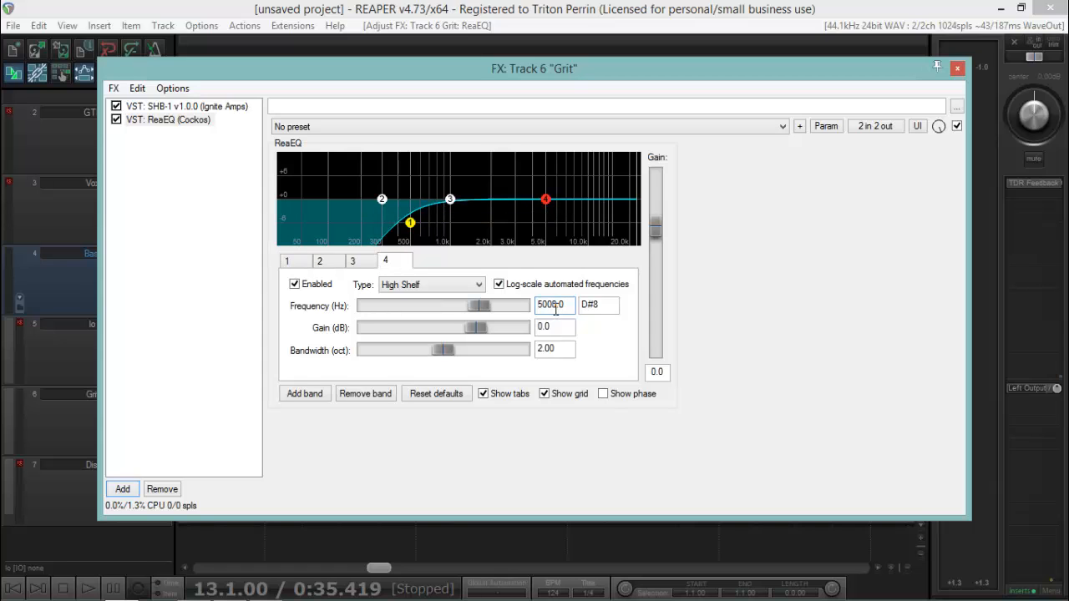
click(433, 286)
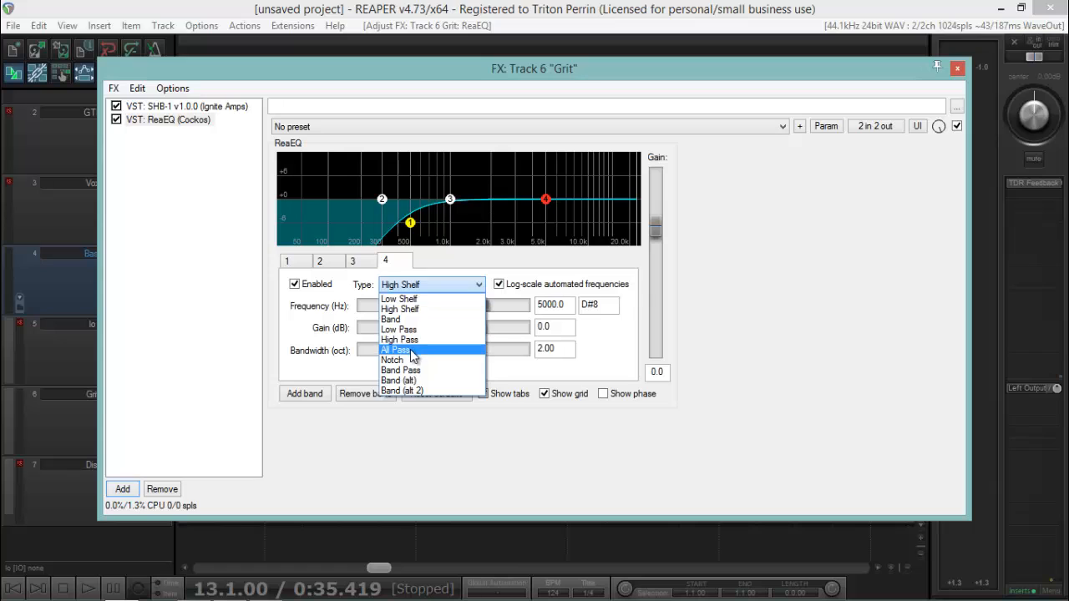
click(407, 329)
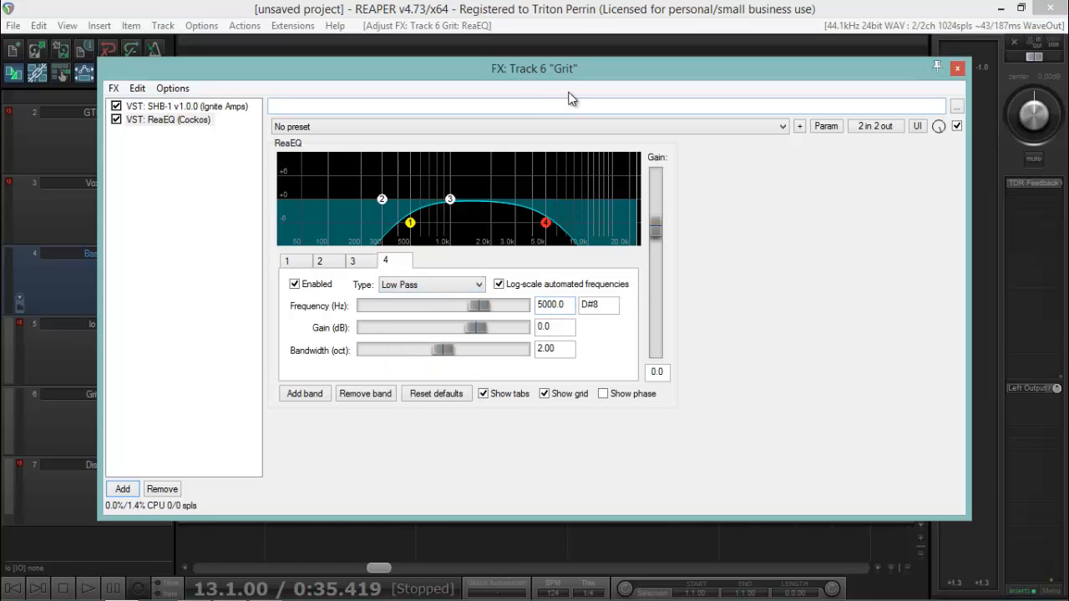
drag(550, 65, 596, 62)
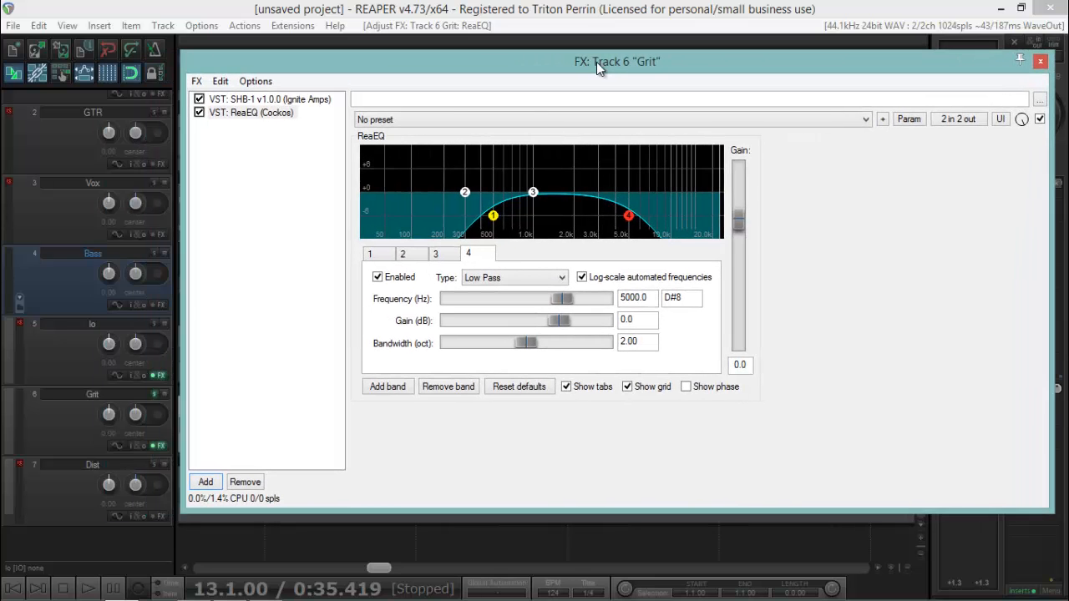
click(87, 588)
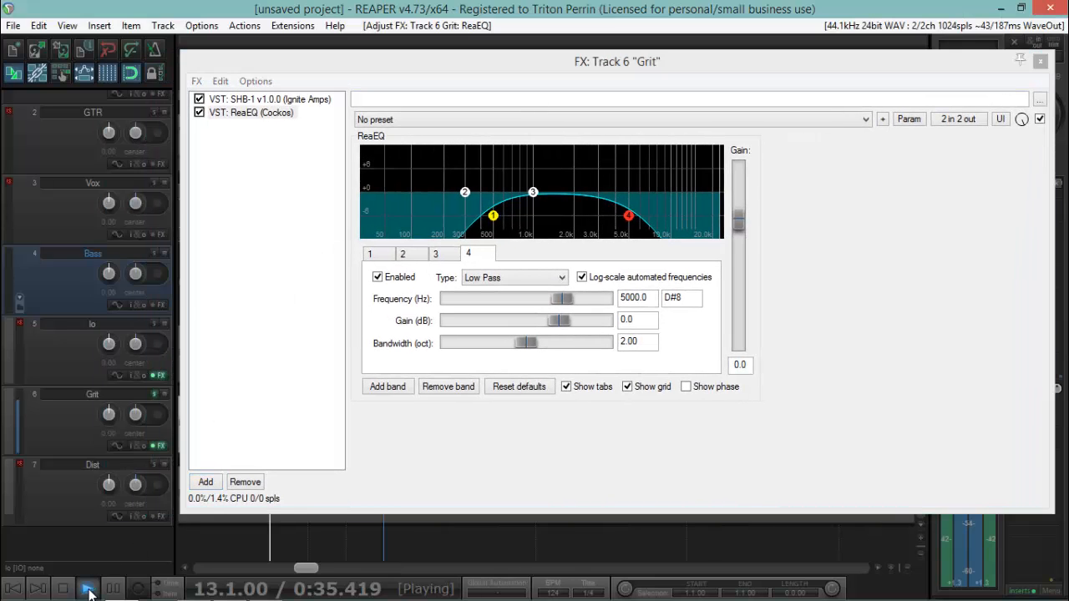
mouse_move(562, 300)
mouse_down()
mouse_move(529, 307)
mouse_move(560, 305)
mouse_up()
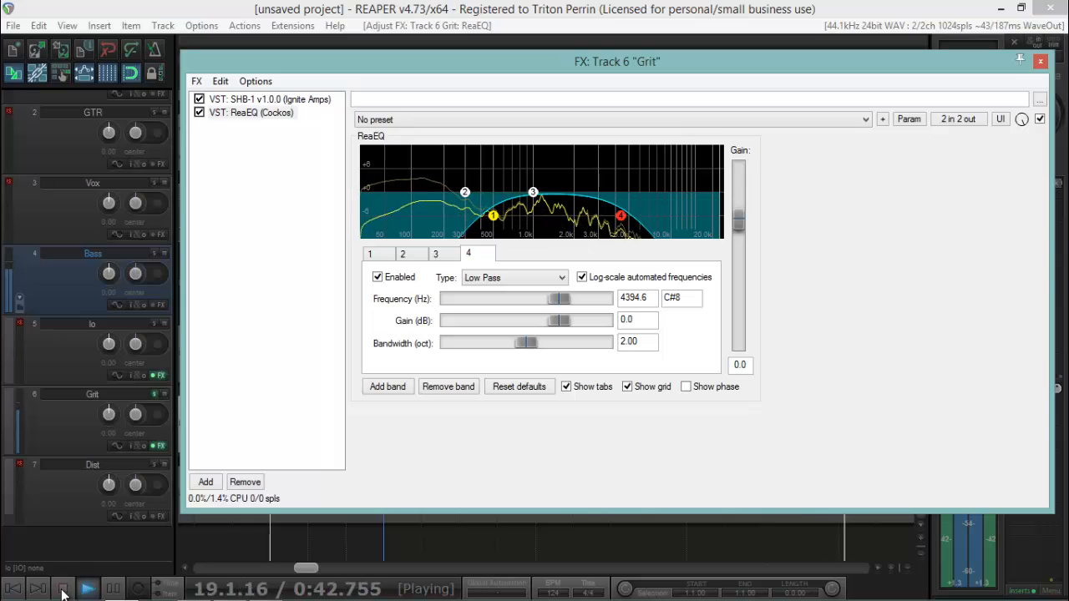
click(64, 588)
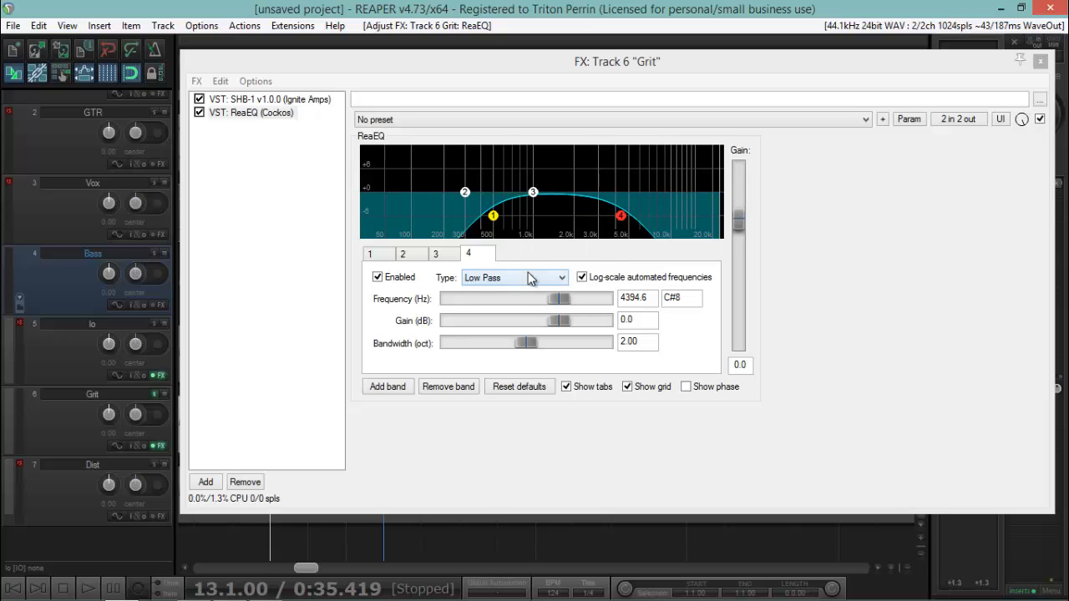
click(1040, 62)
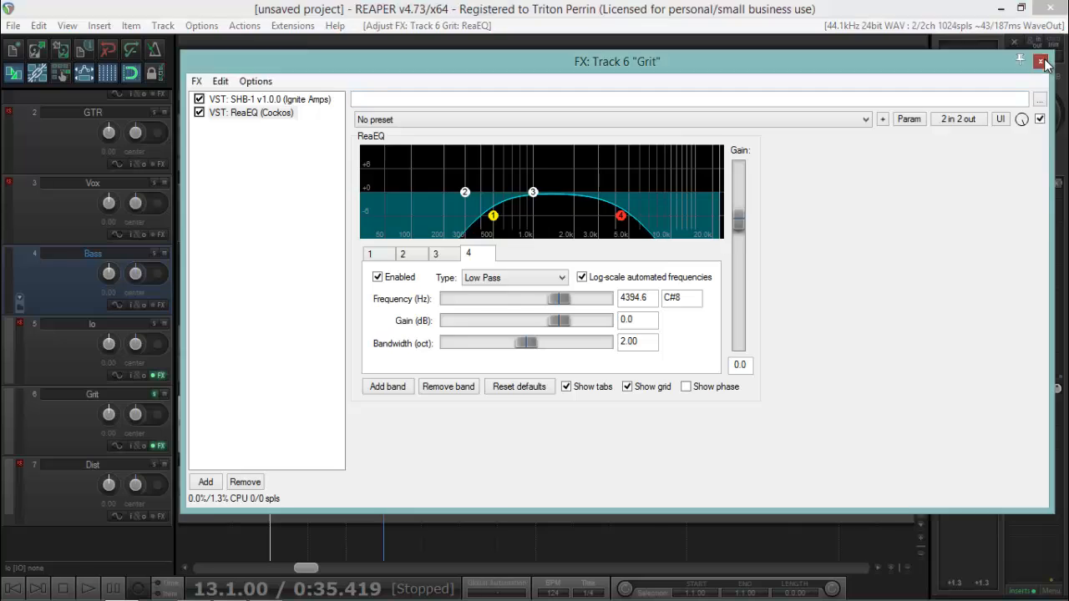
Step: Solo the Dist track and turn off solo on the Grit track
click(151, 466)
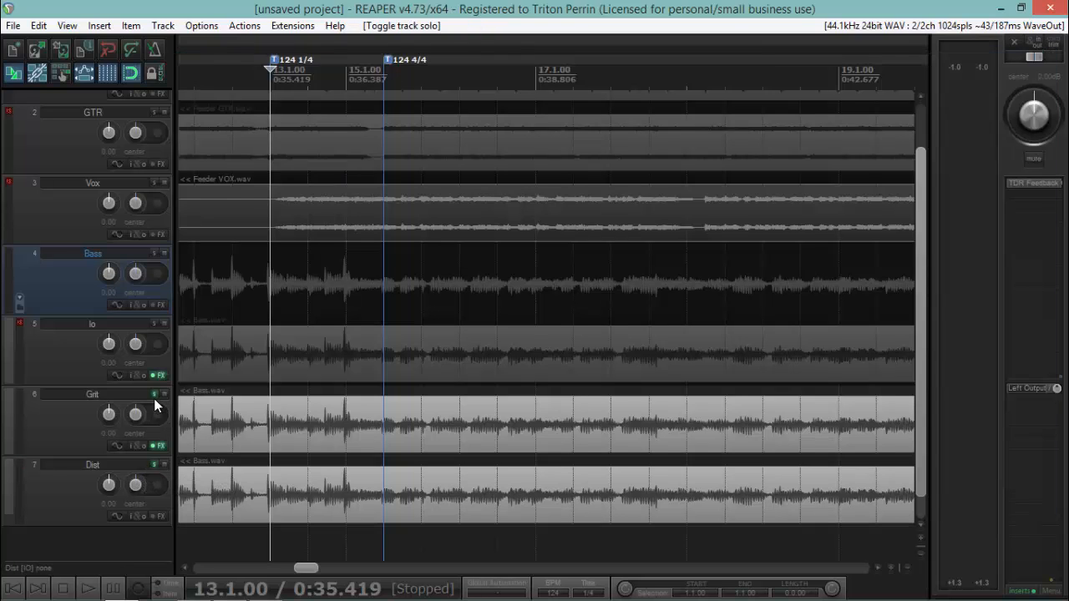
click(153, 396)
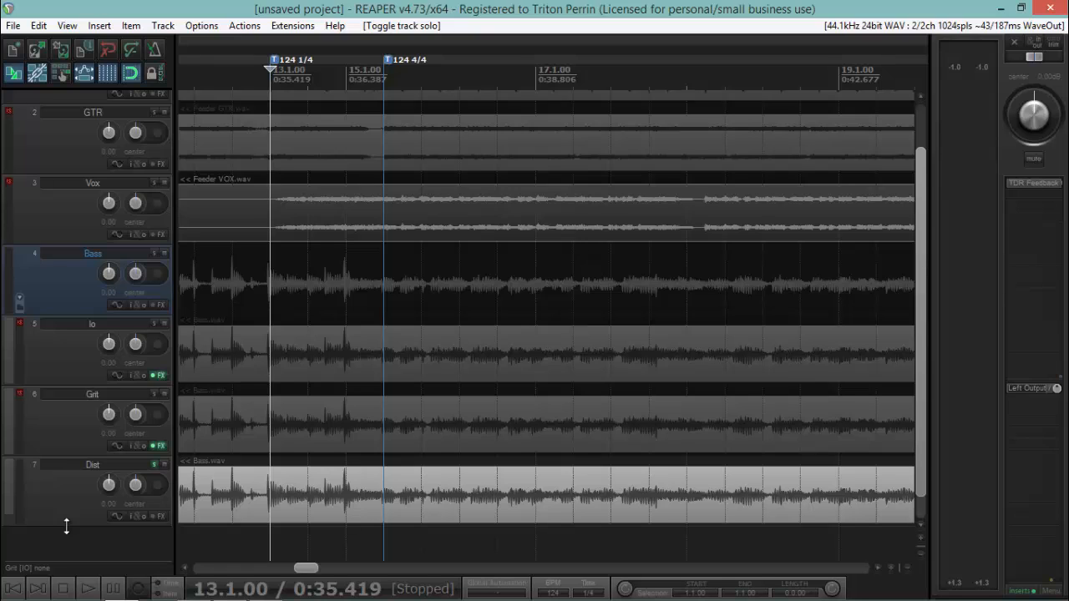
Step: Add the TSB-1 (Ignite Amps) distortion pedal plugin to the Dist track
click(77, 485)
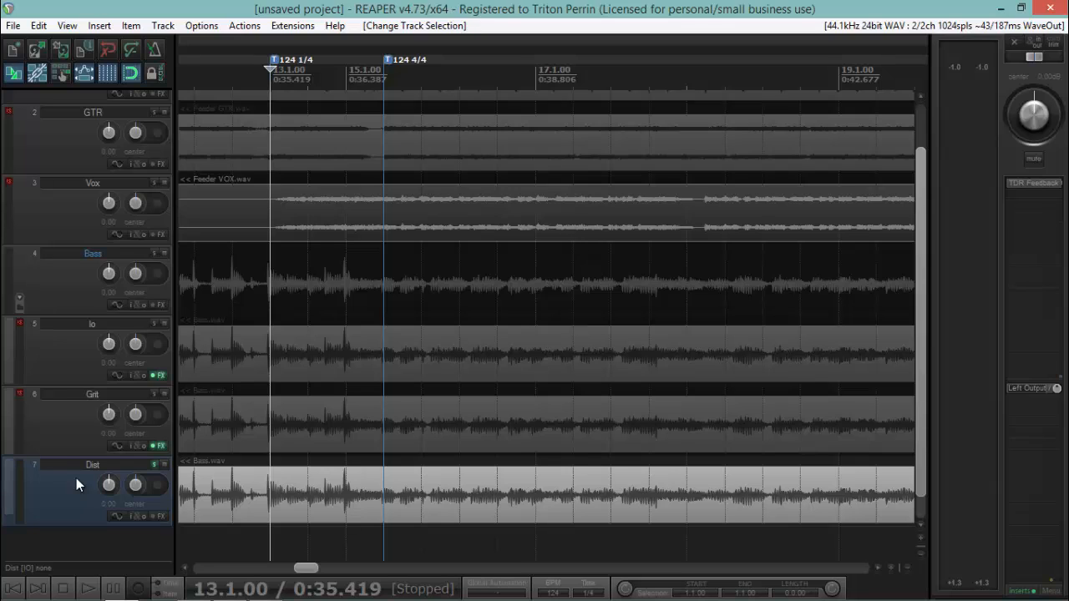
click(161, 518)
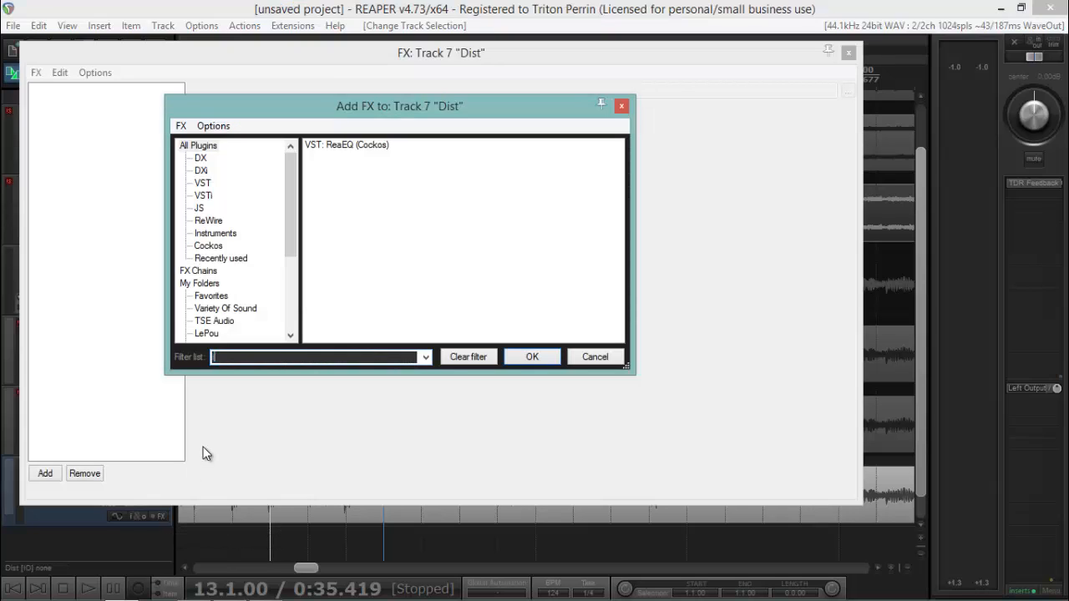
text(ignite)
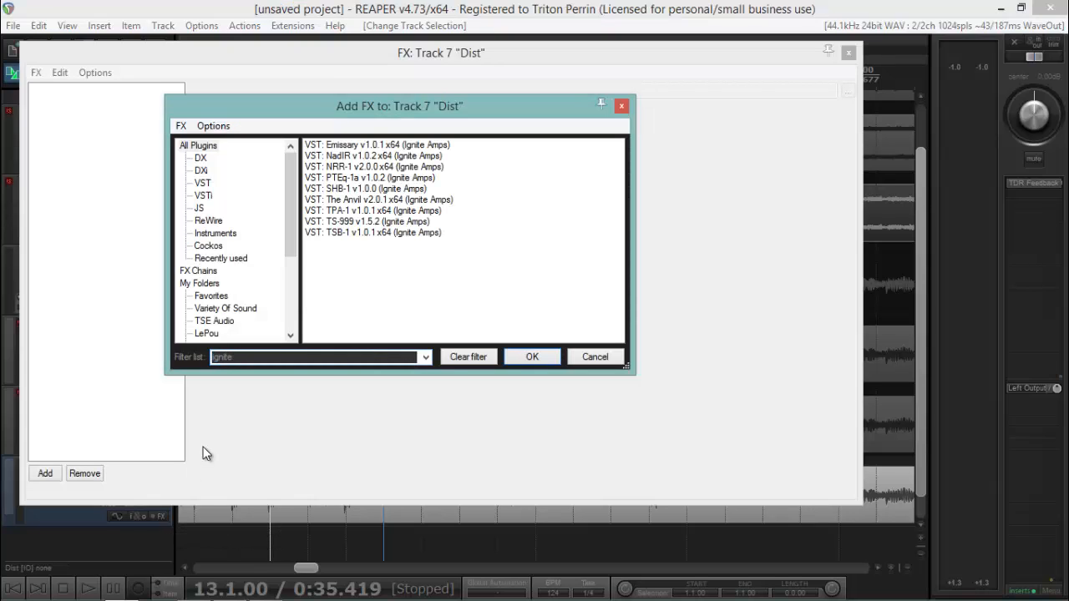
double_click(353, 233)
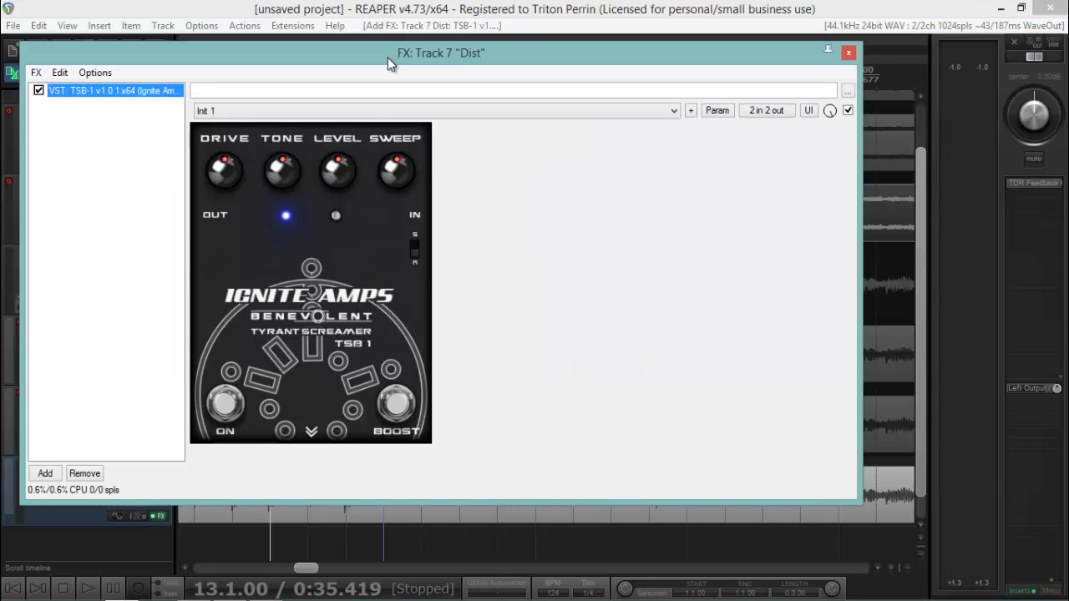
drag(387, 57, 539, 73)
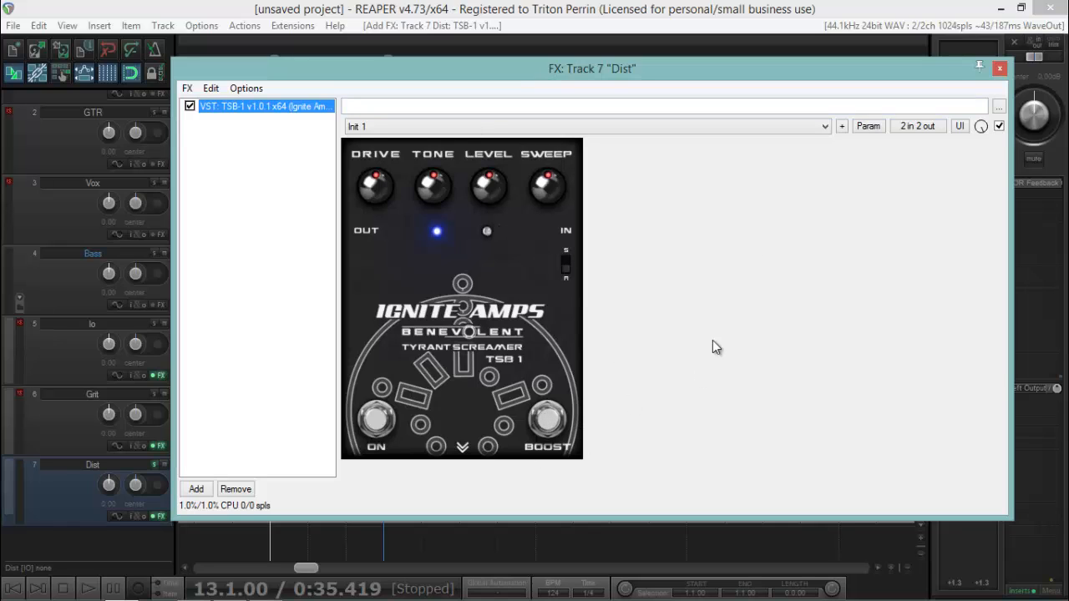
Step: During playback, enable the TSB-1's Boost and set its Drive slightly below the midpoint
click(87, 590)
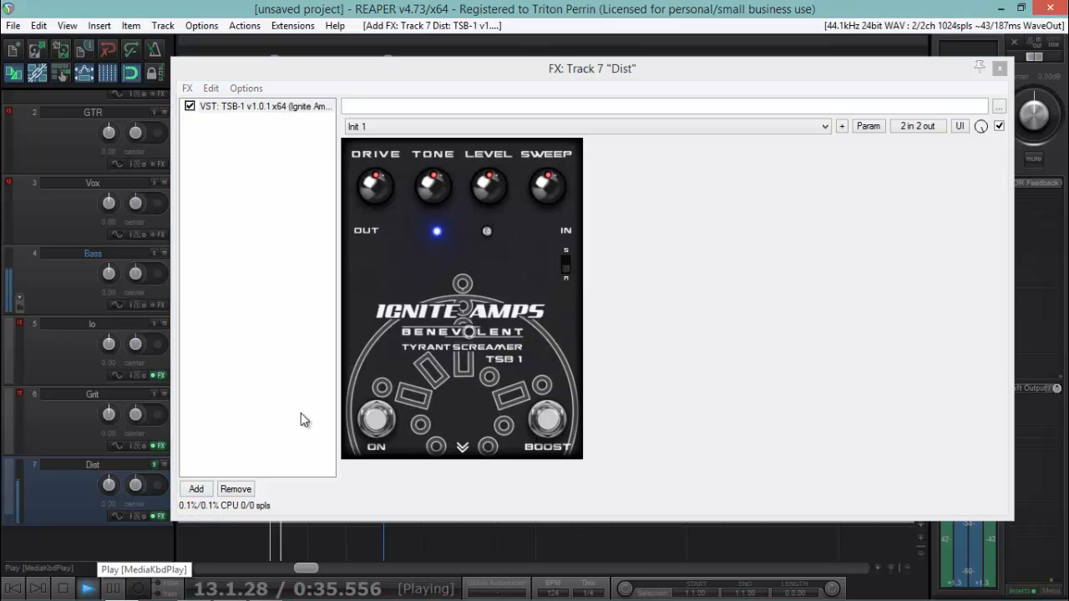
click(547, 420)
drag(387, 196, 365, 288)
drag(380, 174, 422, 50)
drag(366, 194, 365, 276)
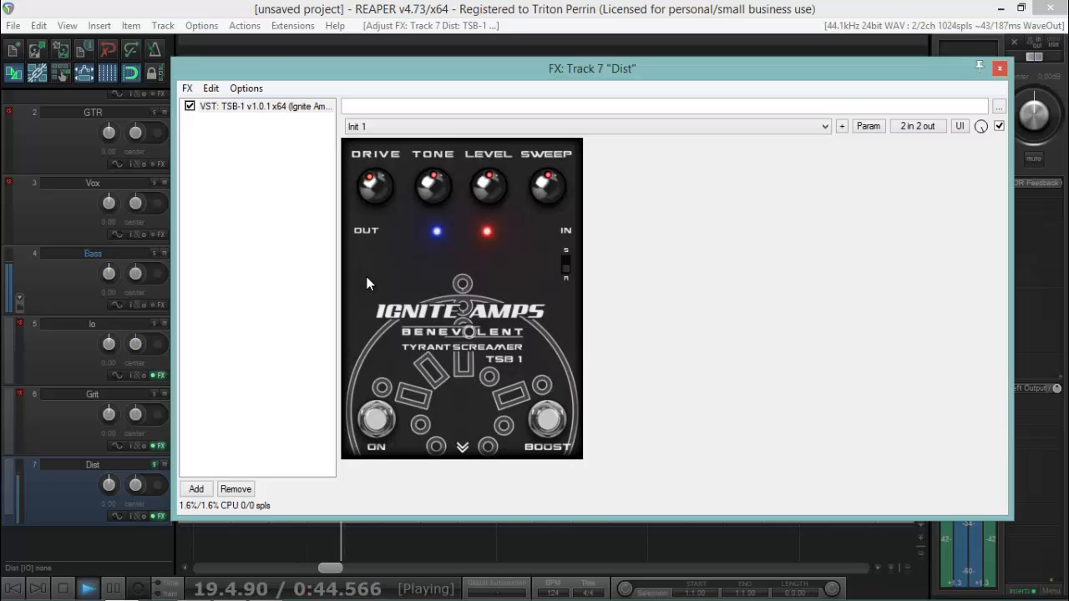
Step: Tune the TSB-1's Level near the midpoint, raise Sweep and slightly raise Tone by ear, and finish by stopping playback and closing the plugin window
drag(486, 193, 521, 68)
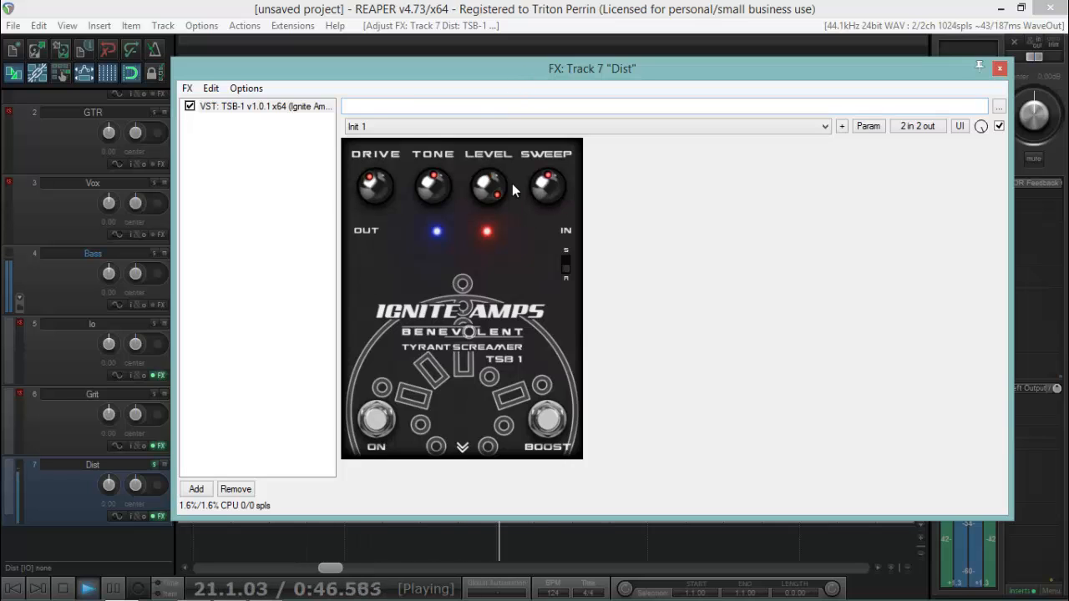
drag(541, 188, 552, 66)
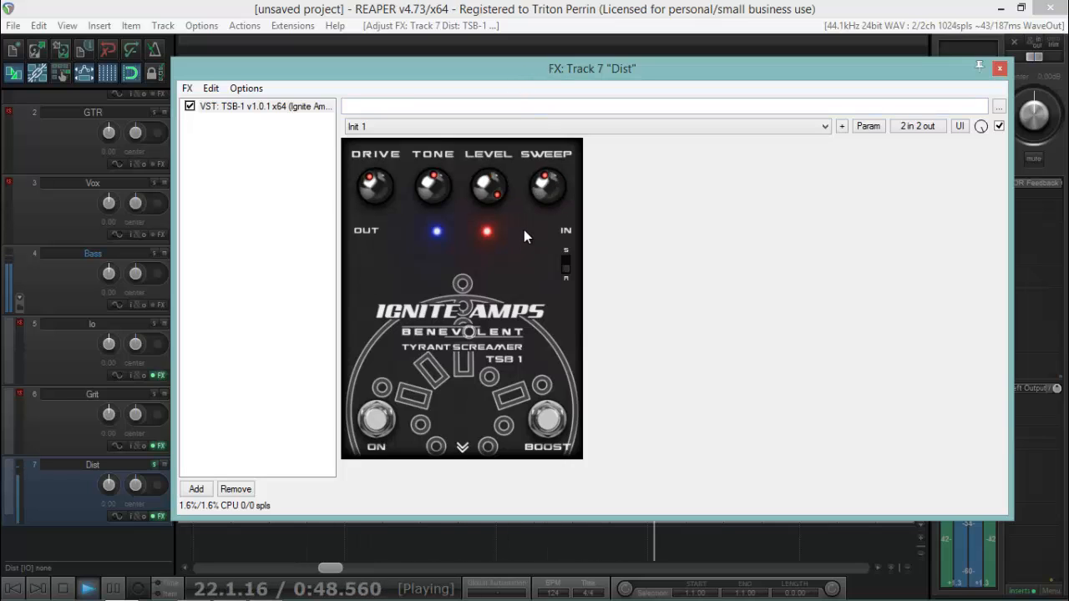
drag(492, 186, 482, 228)
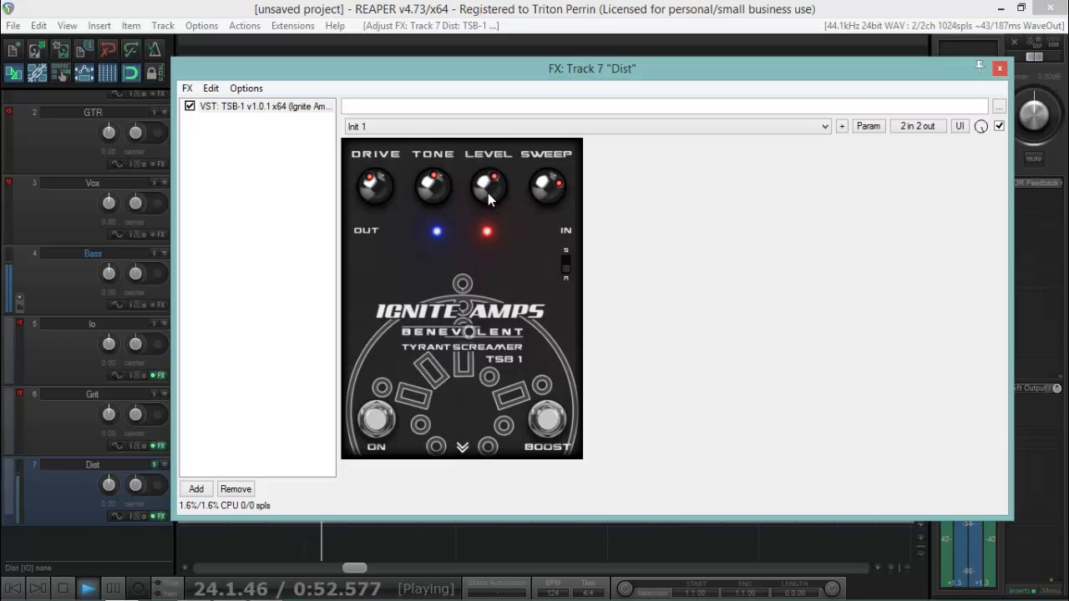
drag(430, 187, 461, 105)
drag(438, 196, 422, 224)
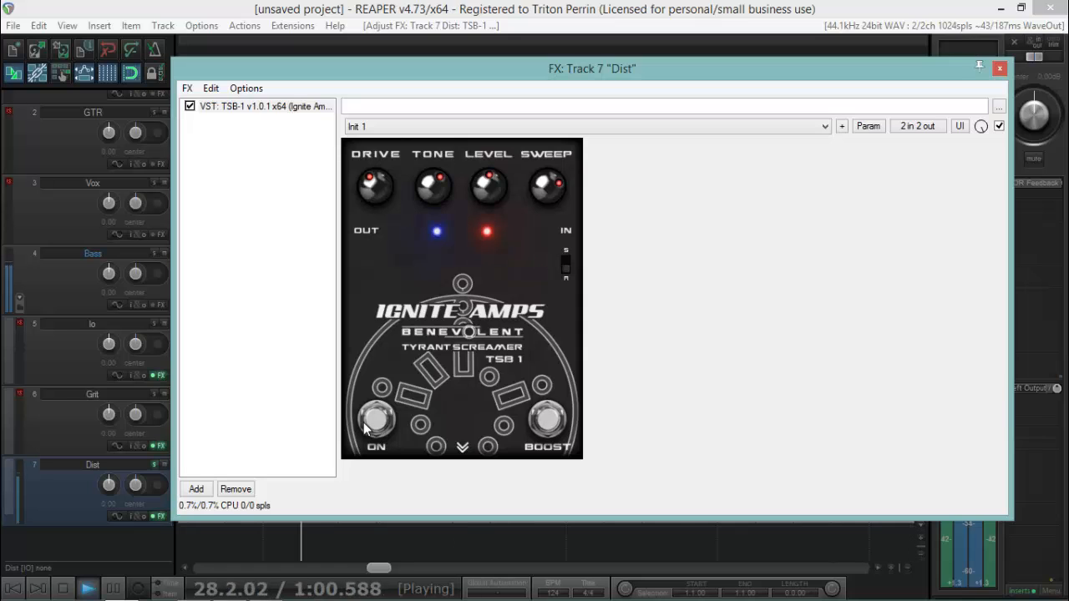
click(66, 588)
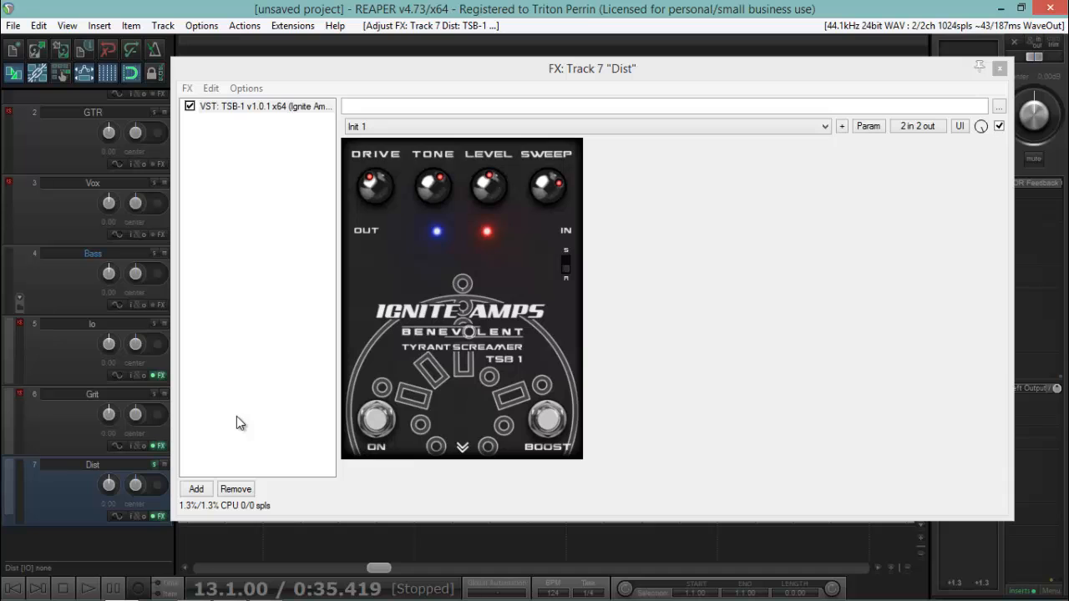
click(1001, 70)
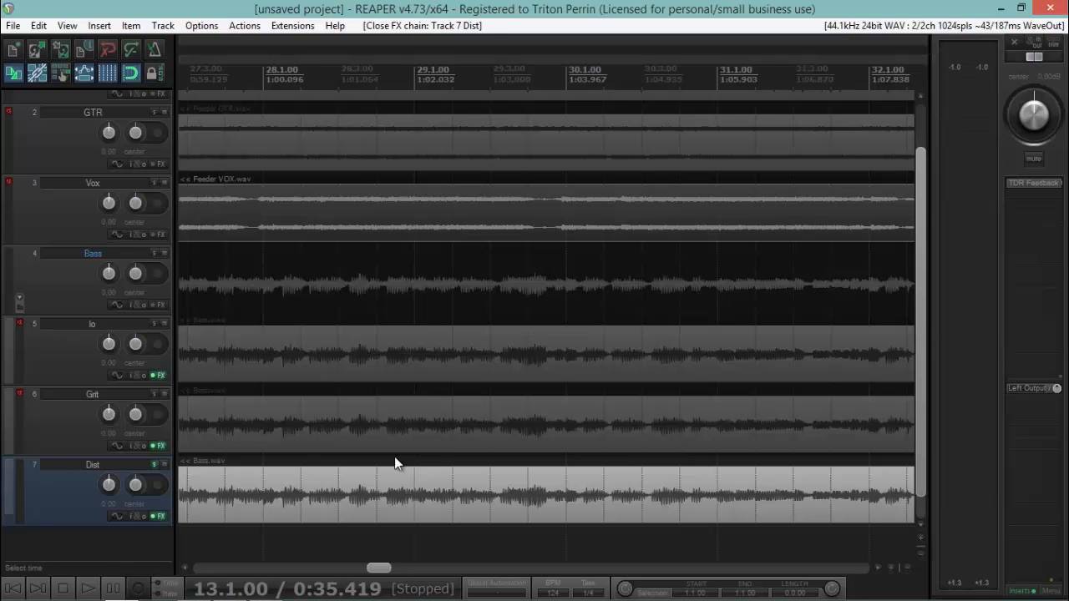
Step: Copy the ReaEQ from the Grit track and paste it after the TSB-1 on the Dist track
click(156, 547)
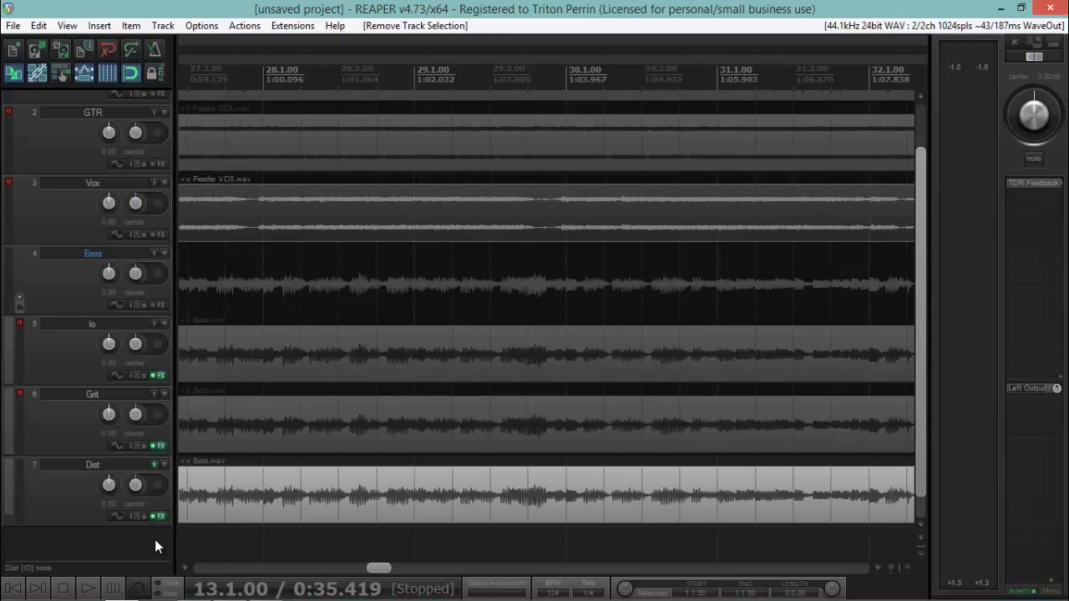
click(159, 446)
right_click(245, 116)
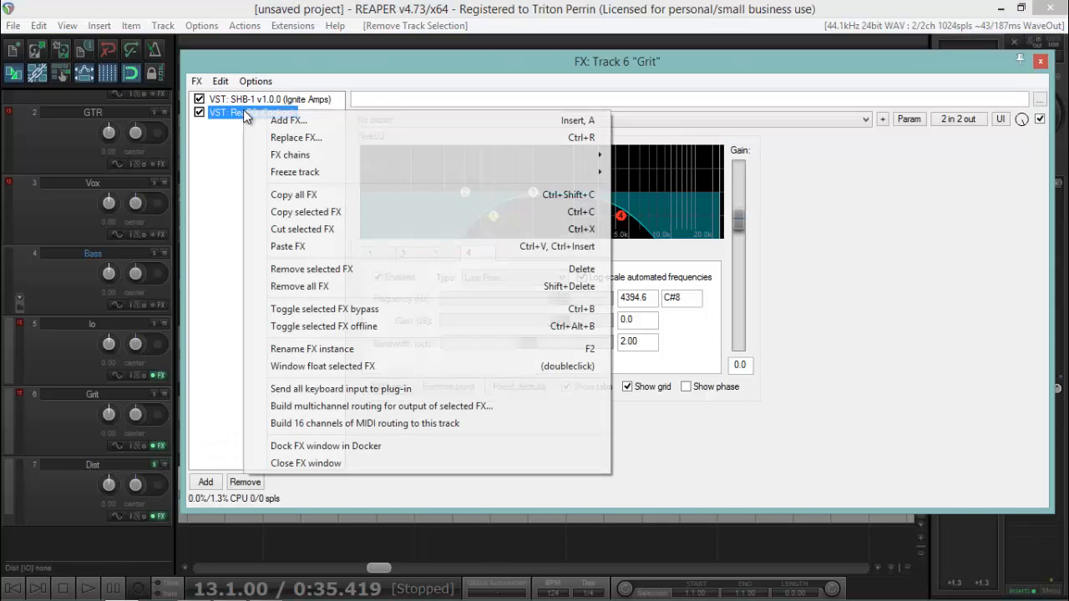
click(314, 214)
click(1041, 63)
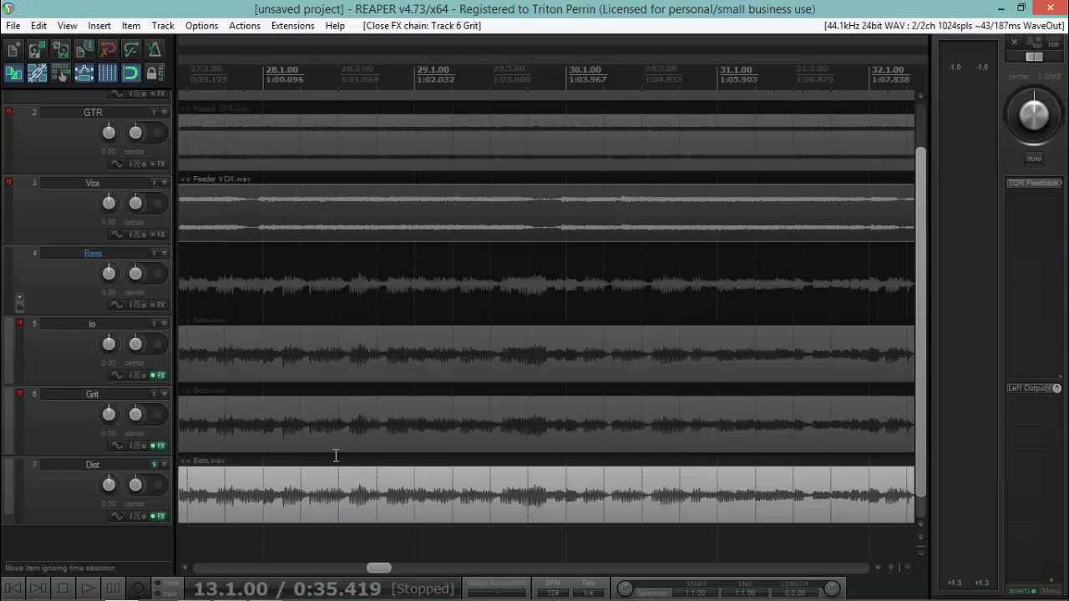
click(159, 516)
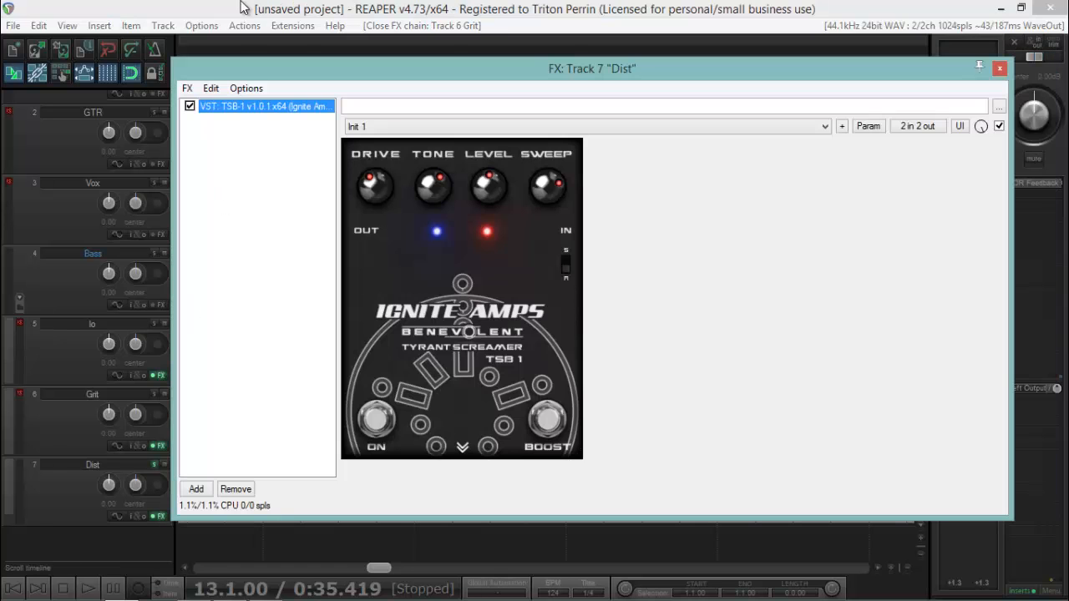
click(245, 361)
key(ctrl+v)
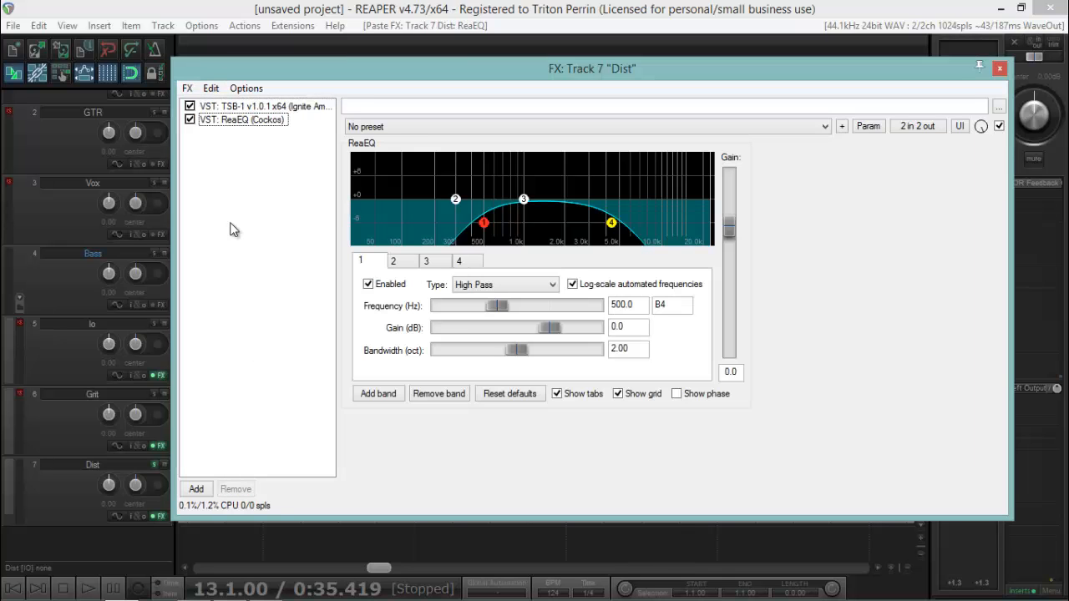
click(999, 70)
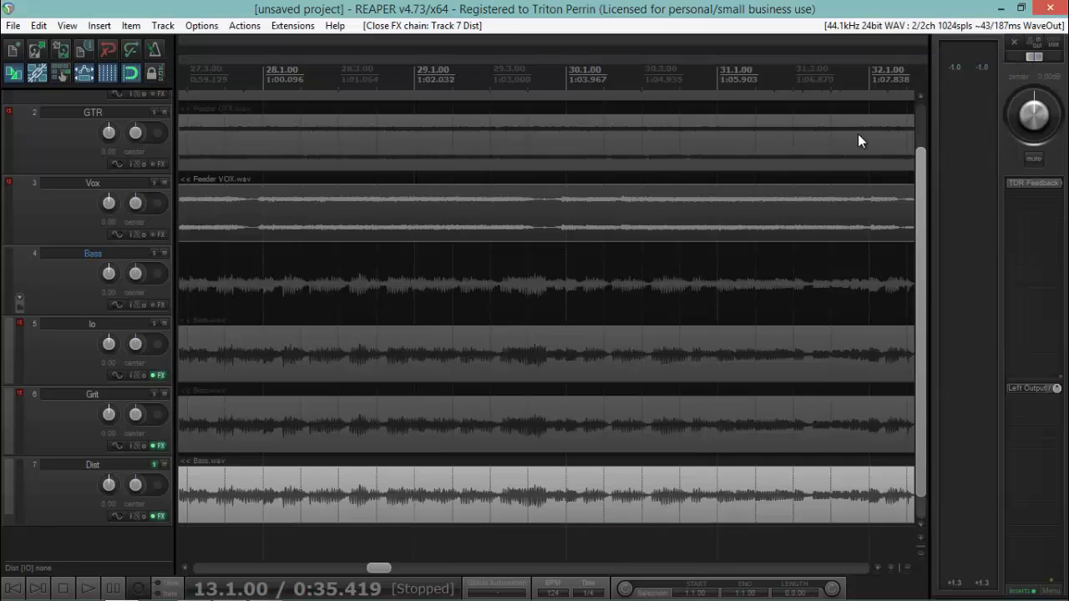
Step: Solo the Bass folder instead of the Dist track and play the three combined bass layers
click(154, 253)
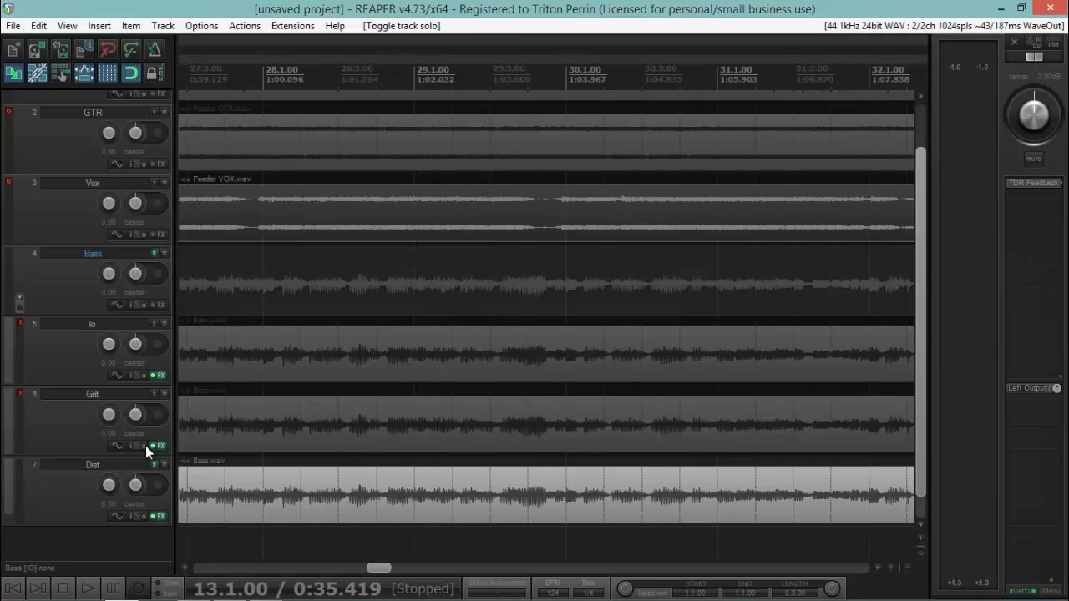
click(154, 464)
click(87, 588)
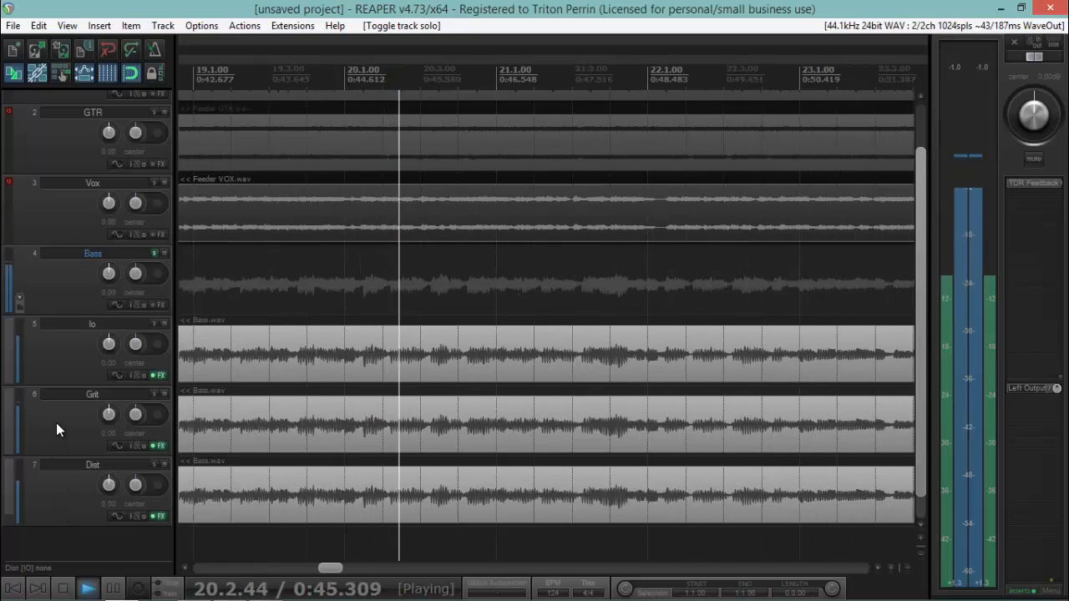
click(63, 589)
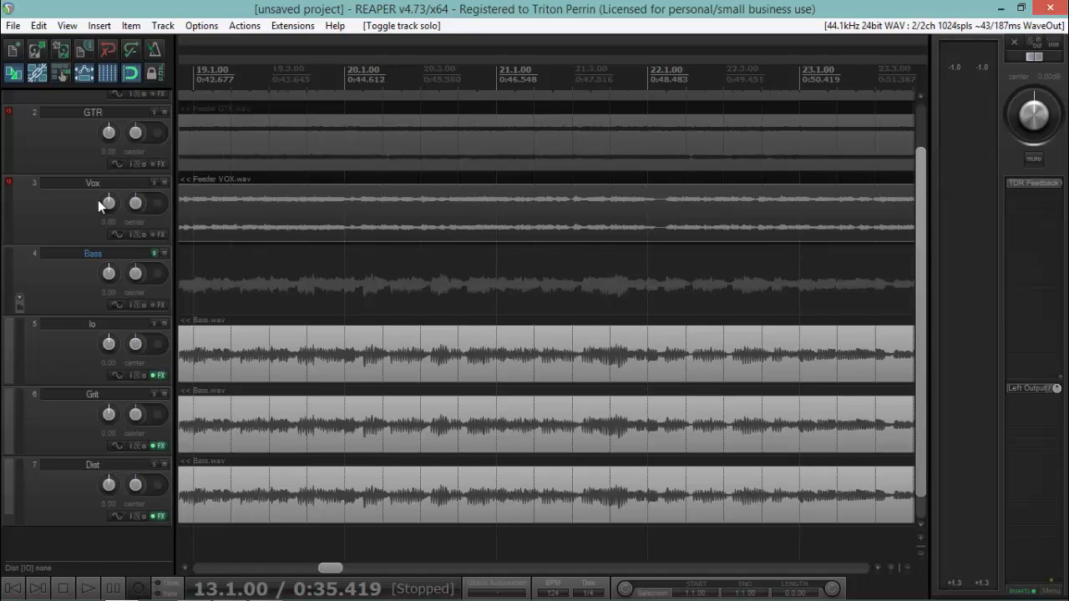
Step: Open the mixer and lower the Grit and Dist faders together to -13.2 dB, checking the blend during playback
click(67, 25)
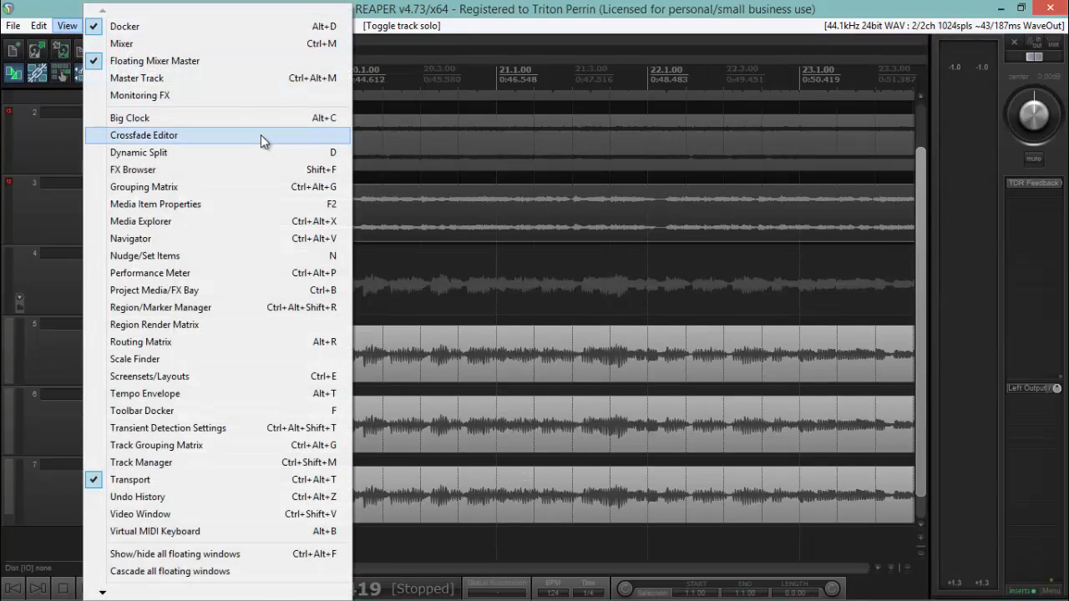
click(148, 44)
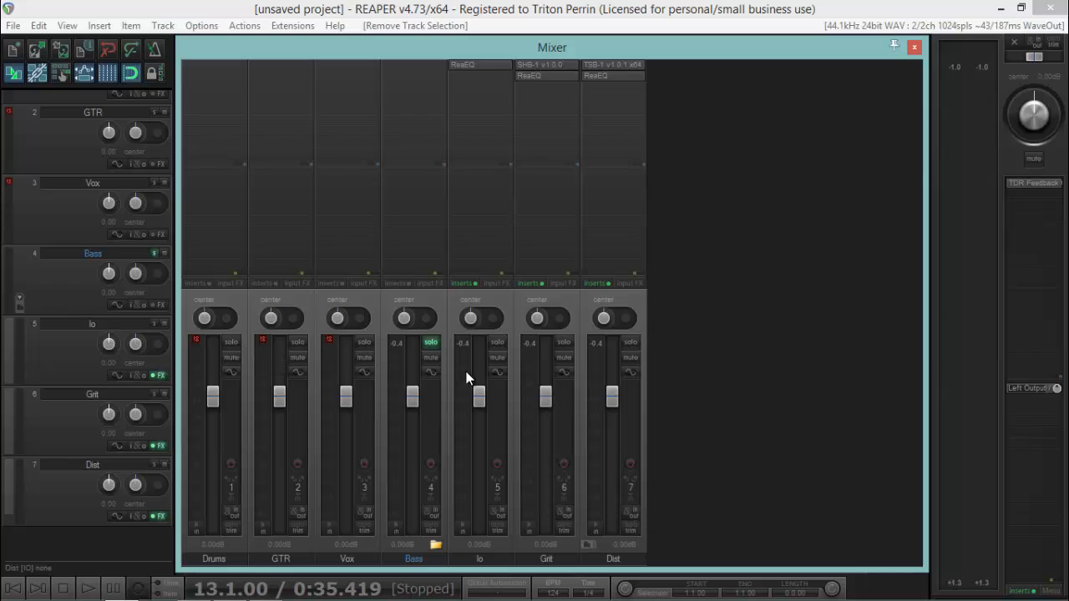
click(570, 556)
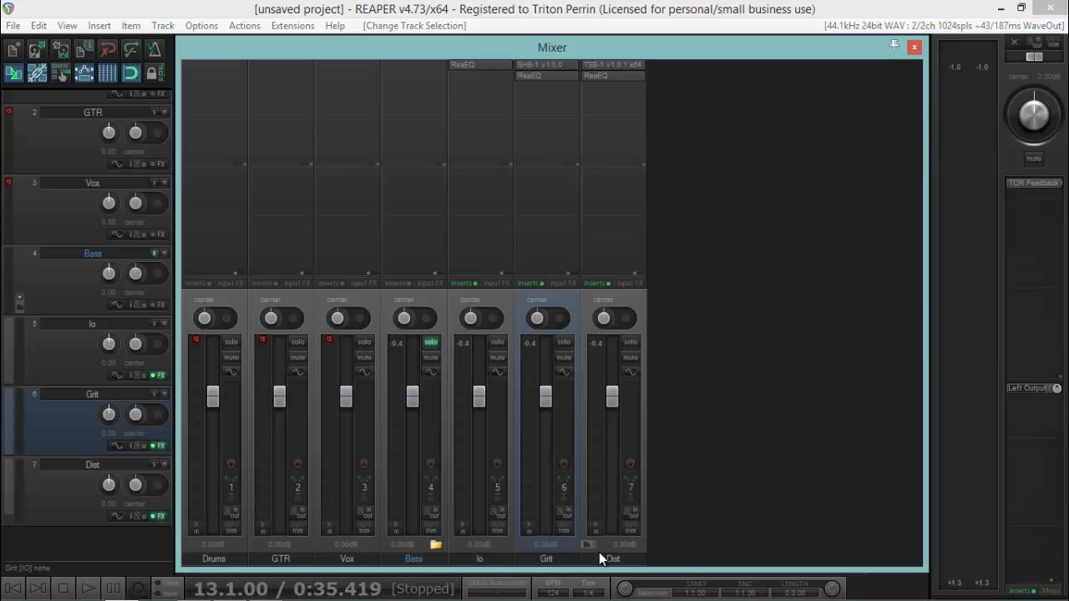
ctrl+click(558, 502)
drag(610, 398, 605, 442)
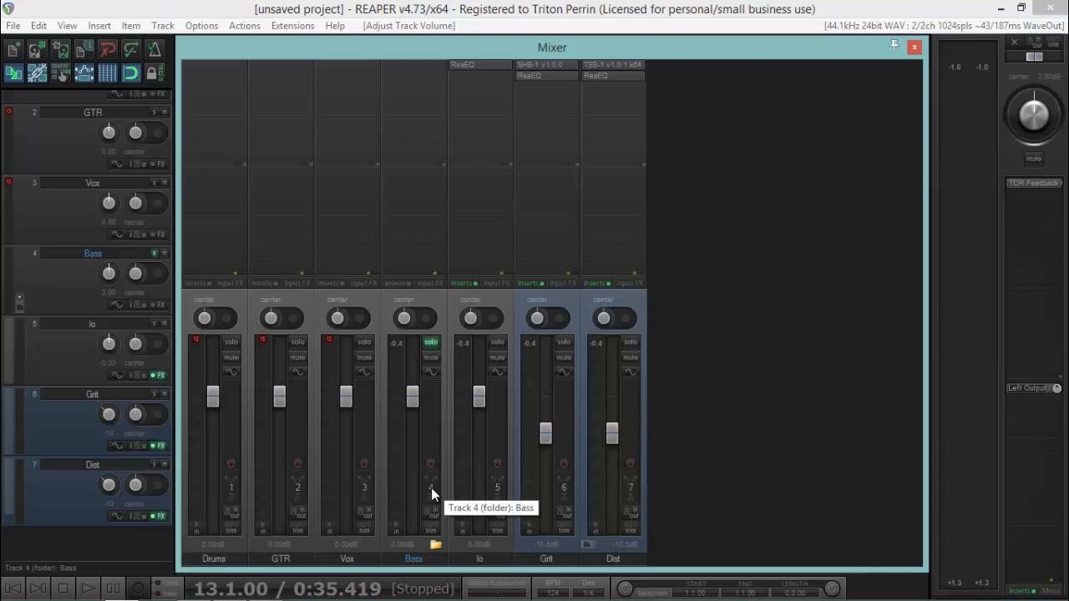
click(88, 588)
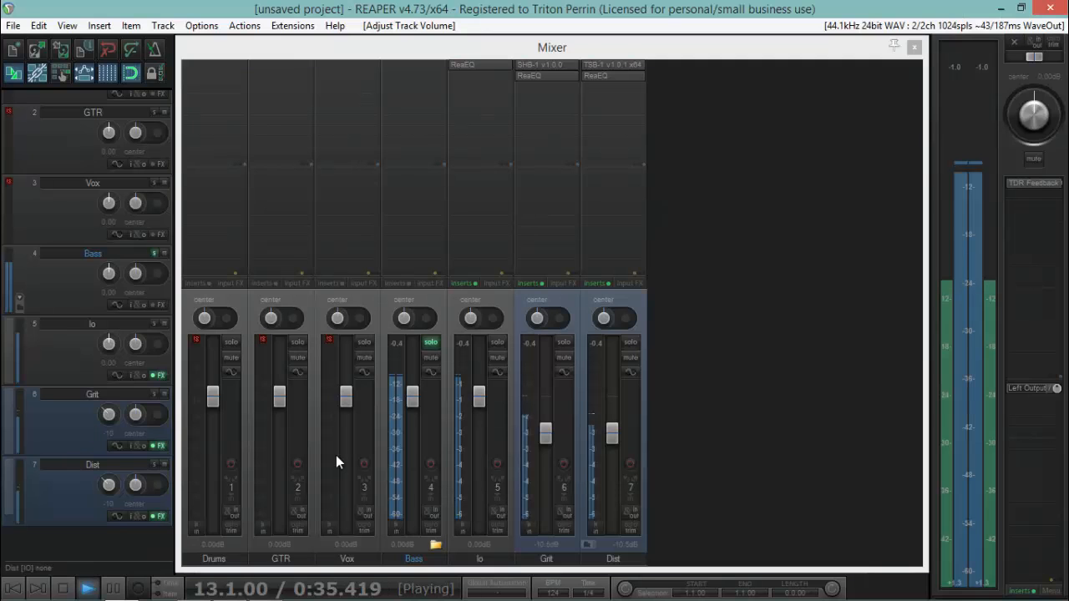
mouse_move(546, 433)
mouse_down()
mouse_move(552, 495)
mouse_move(551, 442)
mouse_up()
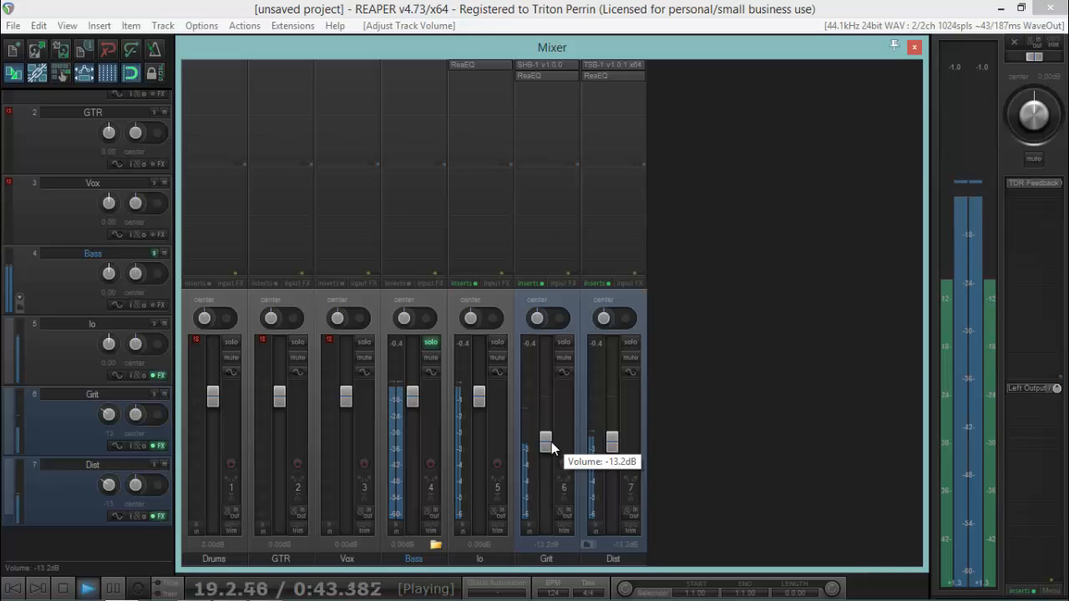
click(61, 592)
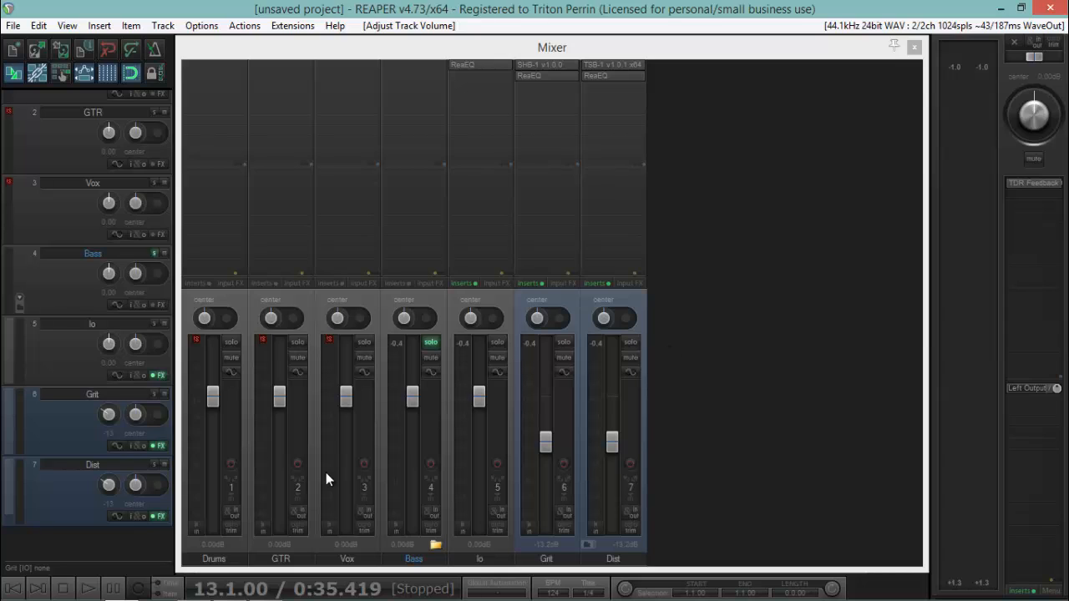
Step: Turn off solo on the Bass folder and start playback of the full mix
click(219, 541)
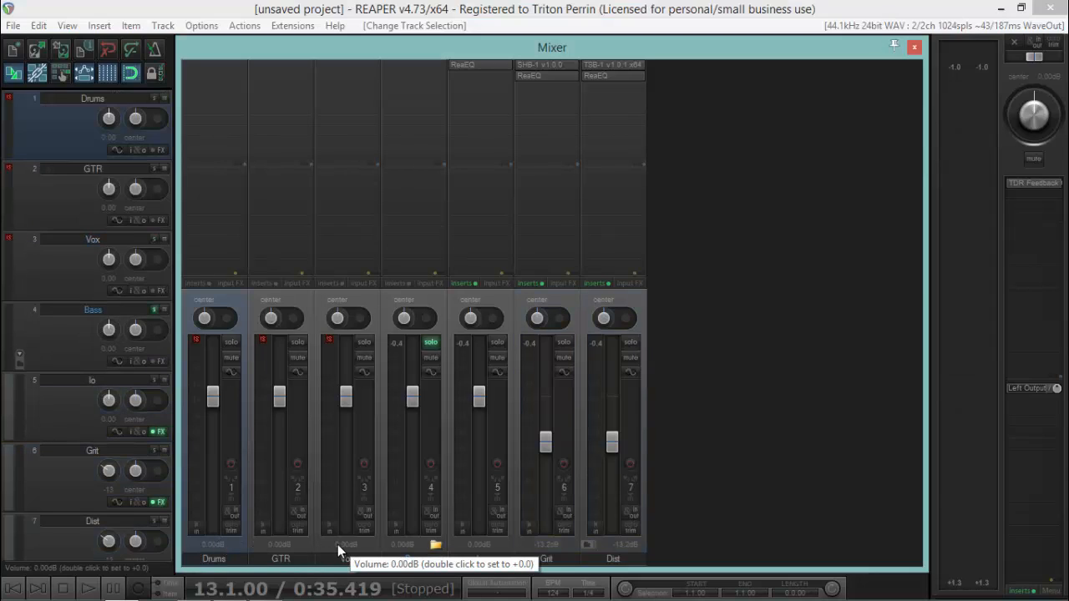
click(430, 342)
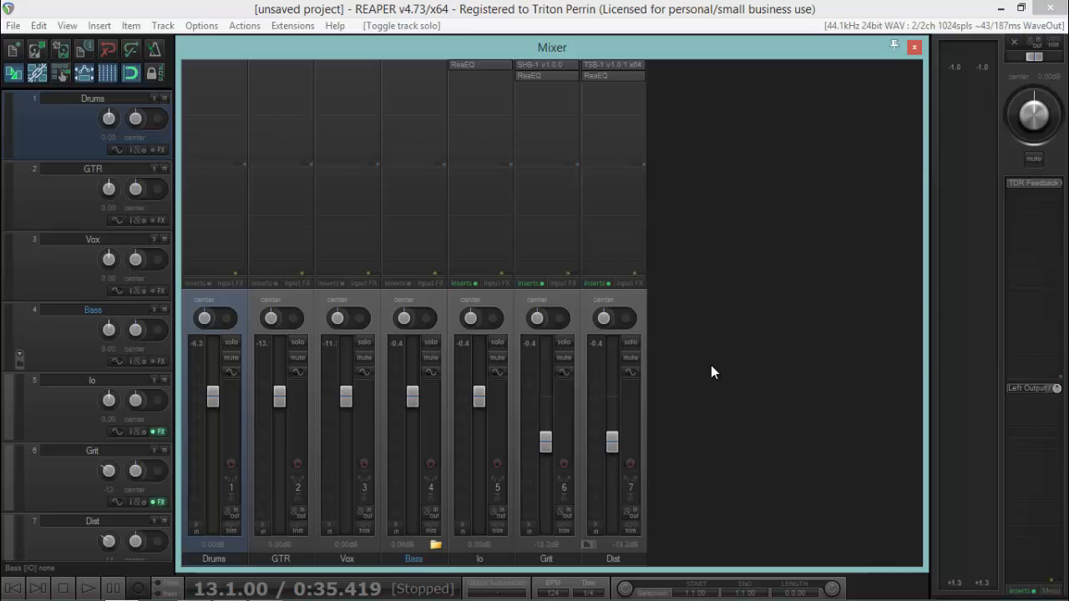
click(91, 588)
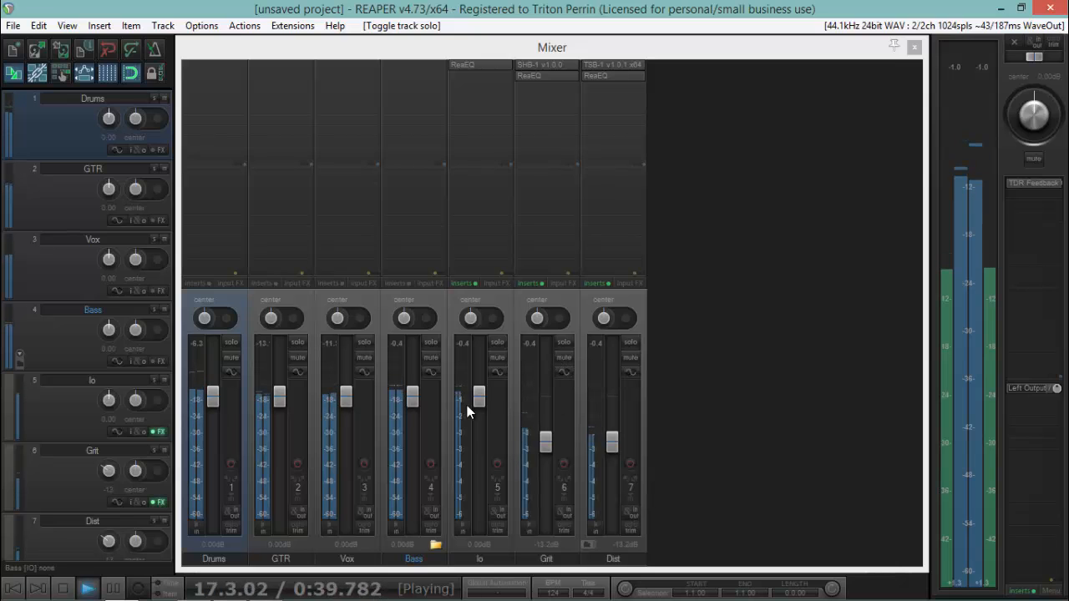
Step: Try a lower lo volume, reset it to 0.00 dB, and lower the Bass folder's fader to about -1.70 dB instead
drag(478, 399, 479, 422)
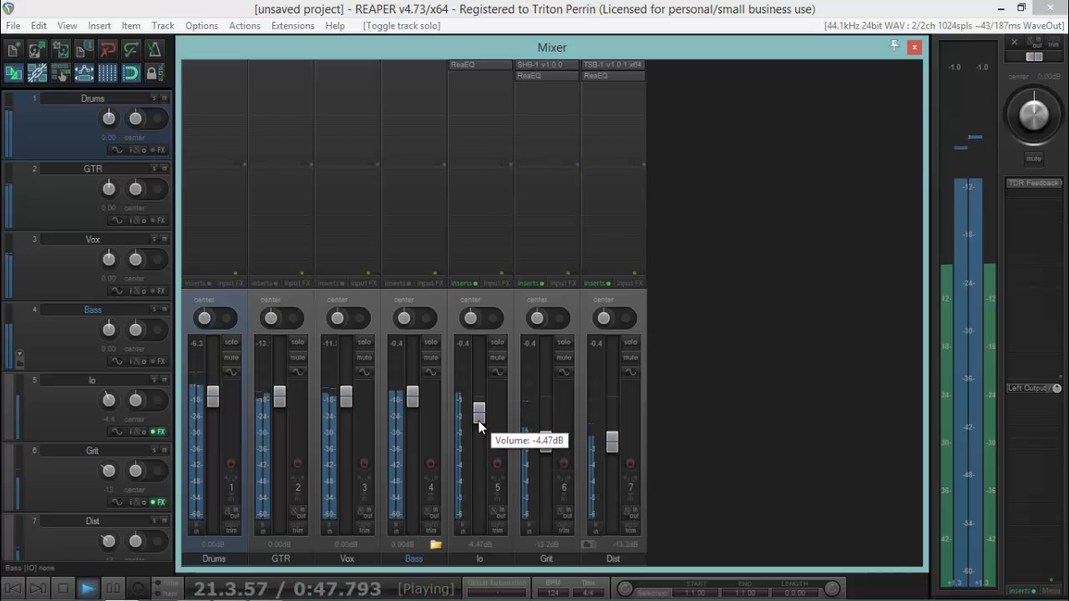
double_click(479, 421)
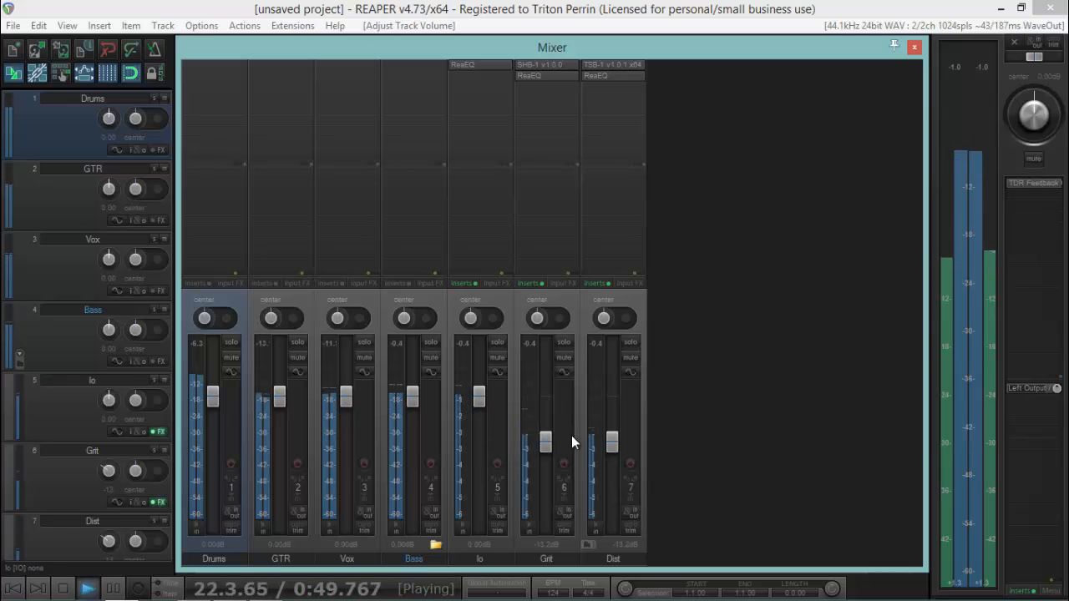
drag(414, 397, 415, 409)
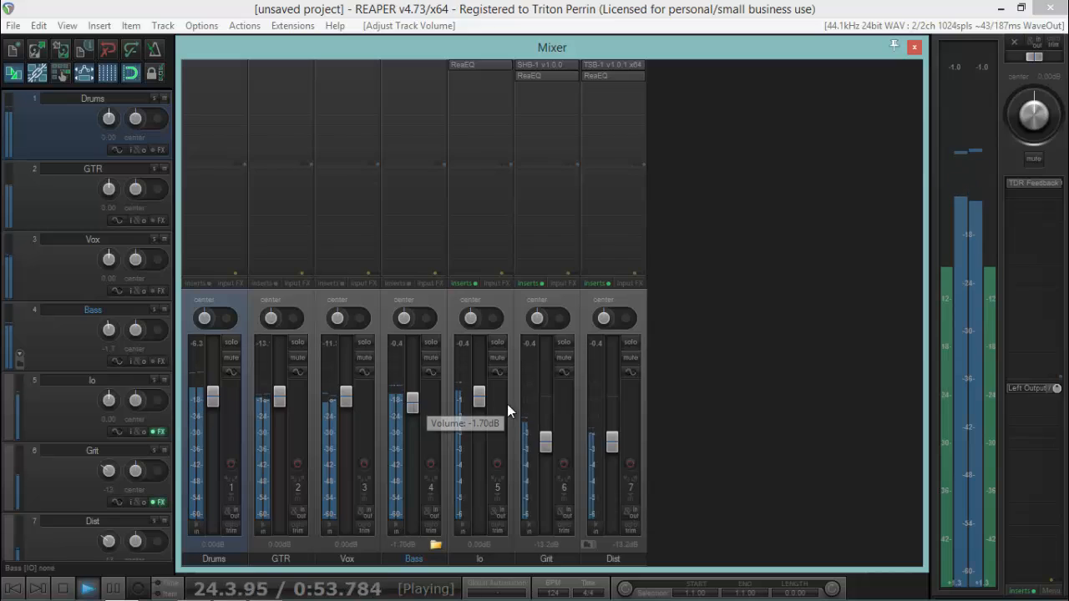
Step: Raise the Grit fader to -9.30 dB and the Dist fader to about -5.23 dB while the full mix plays
mouse_move(550, 447)
mouse_down()
mouse_move(548, 399)
mouse_move(550, 433)
mouse_up()
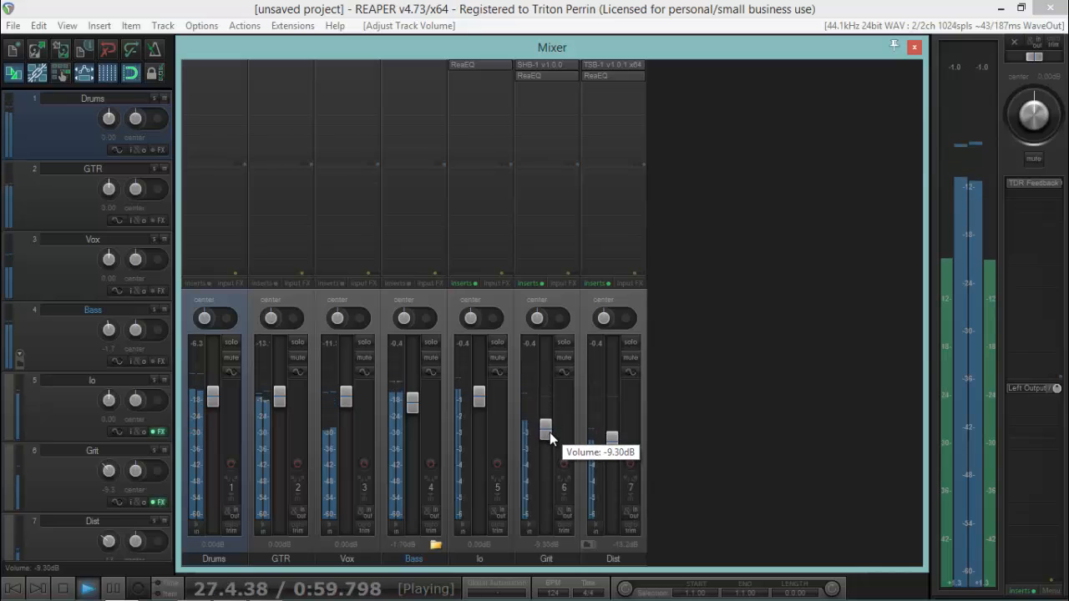
drag(614, 441, 589, 426)
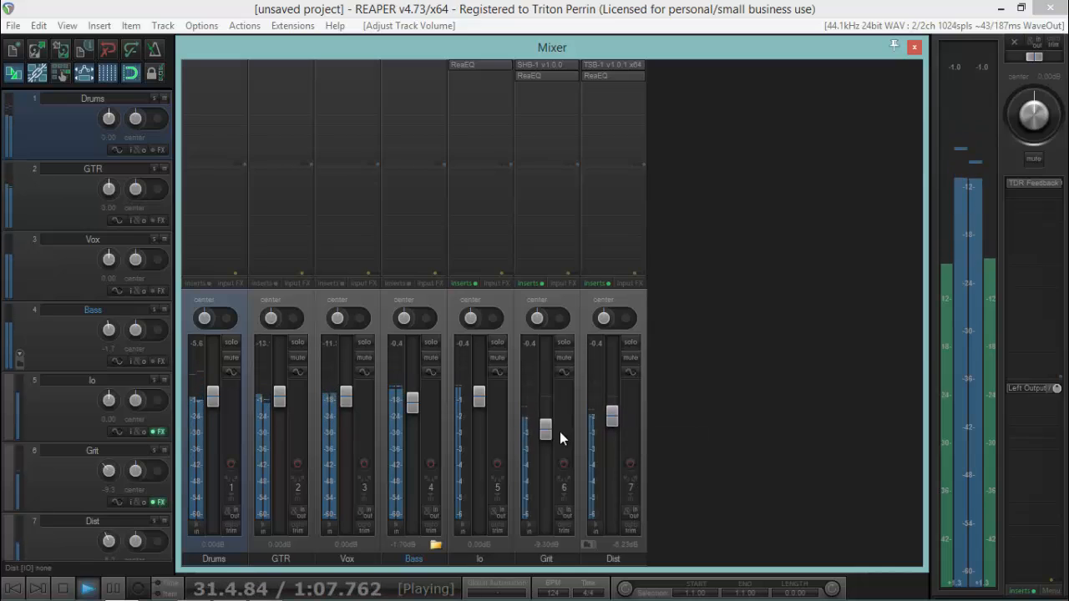
Step: Listen to the lo track alone and the Bass folder alone in turn, and return to the full mix
click(498, 342)
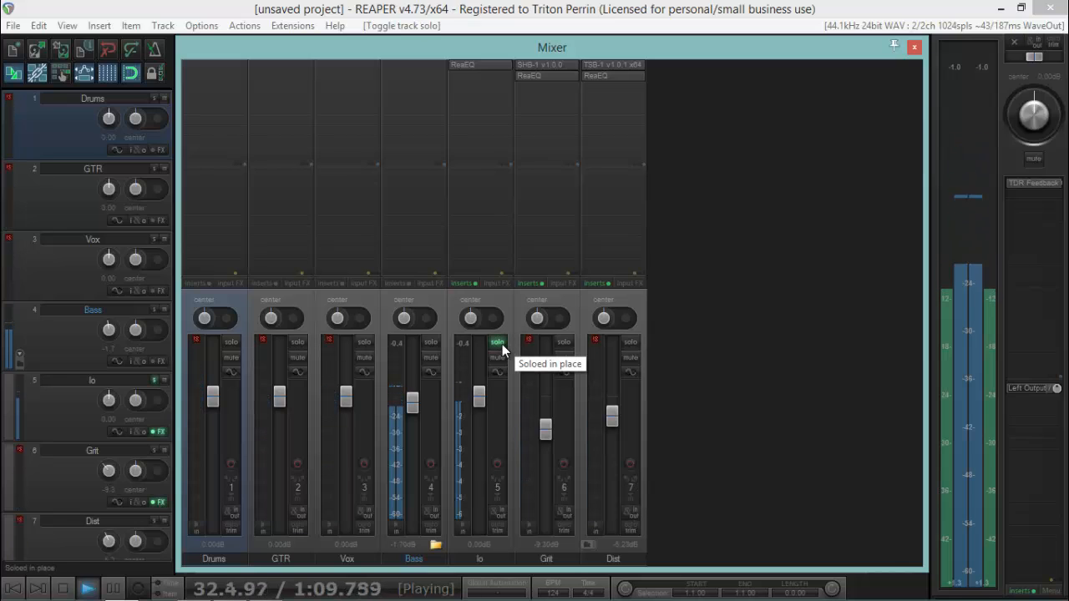
click(498, 342)
click(431, 342)
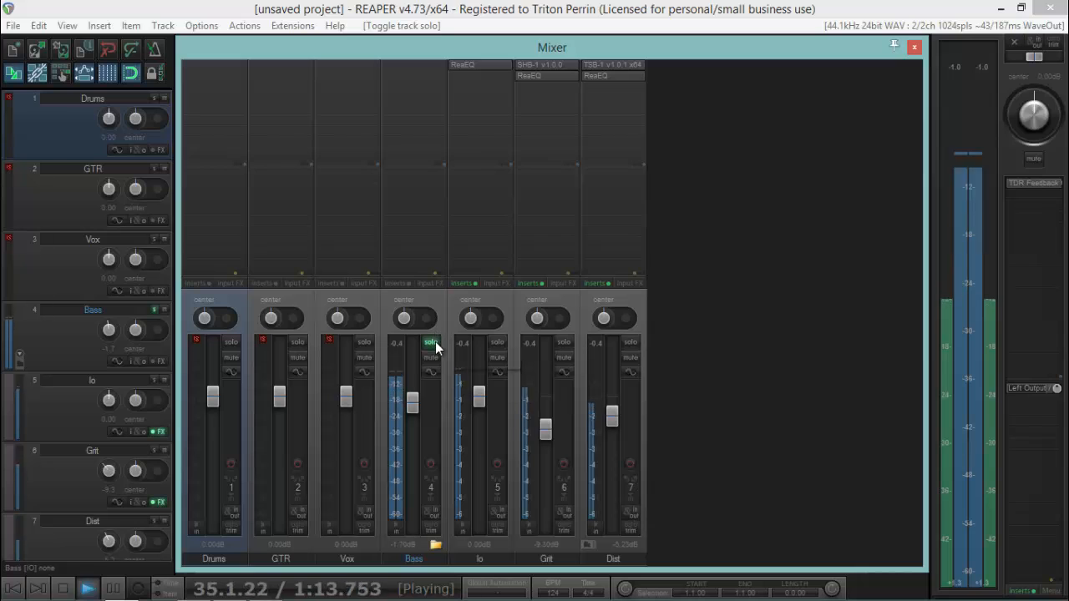
click(433, 343)
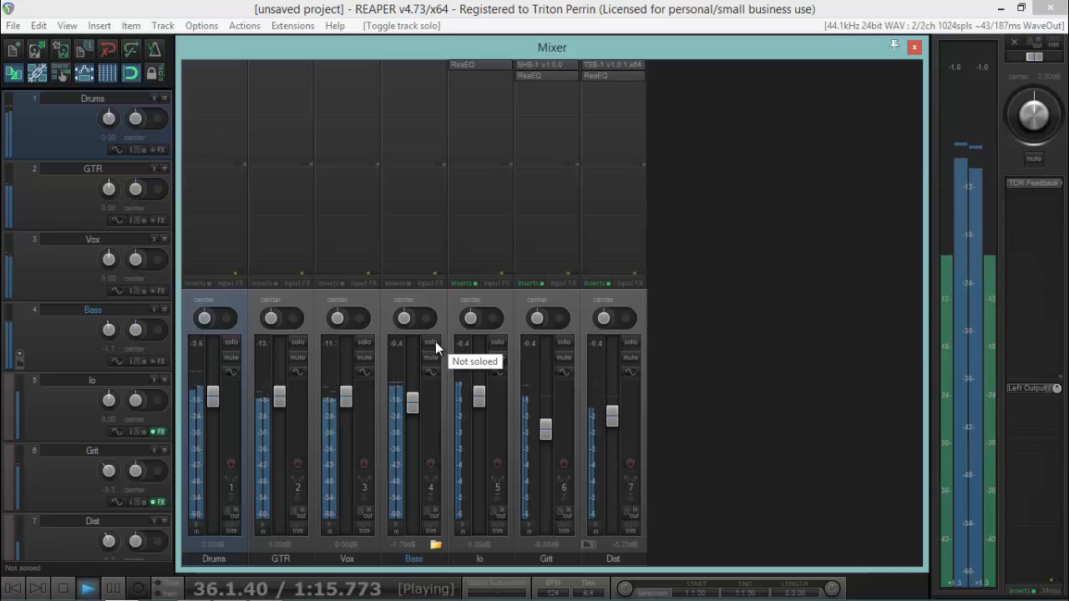
Step: Mute and unmute the Bass folder to compare the mix without and with bass, and stop playback
click(431, 359)
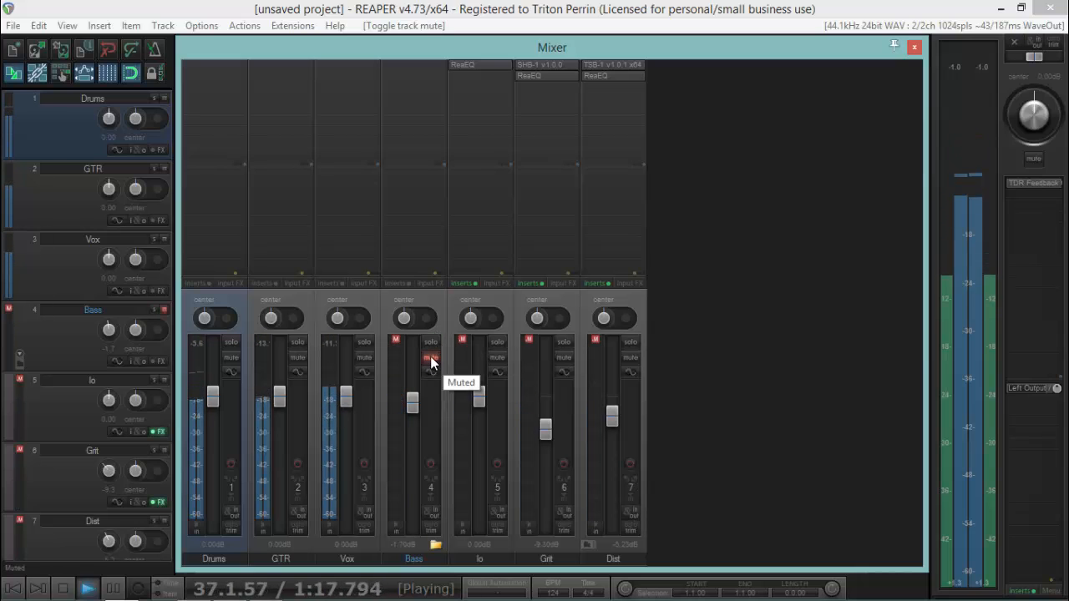
click(430, 356)
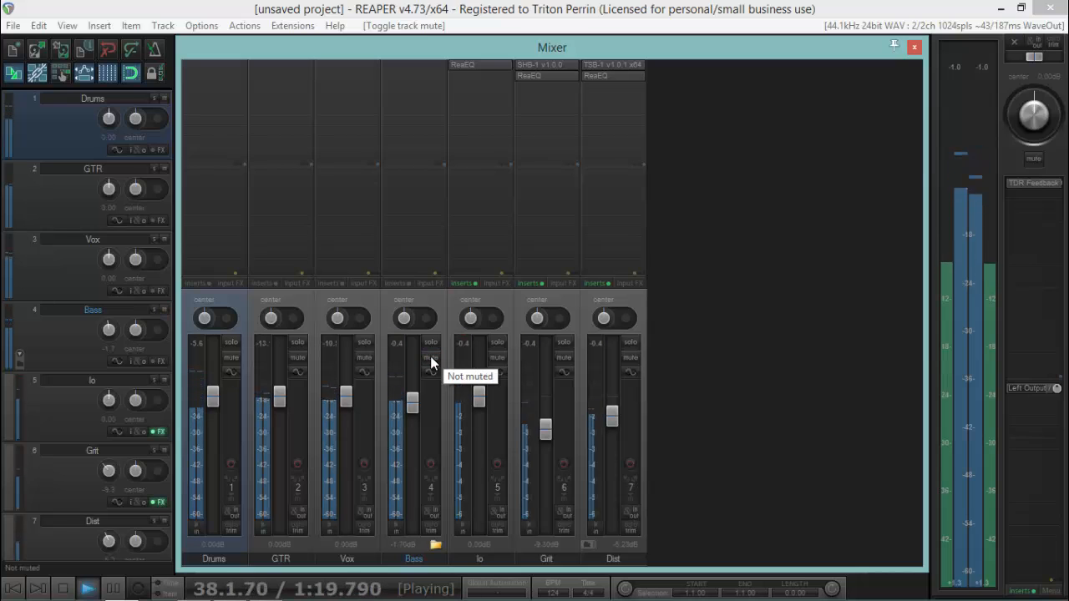
click(63, 590)
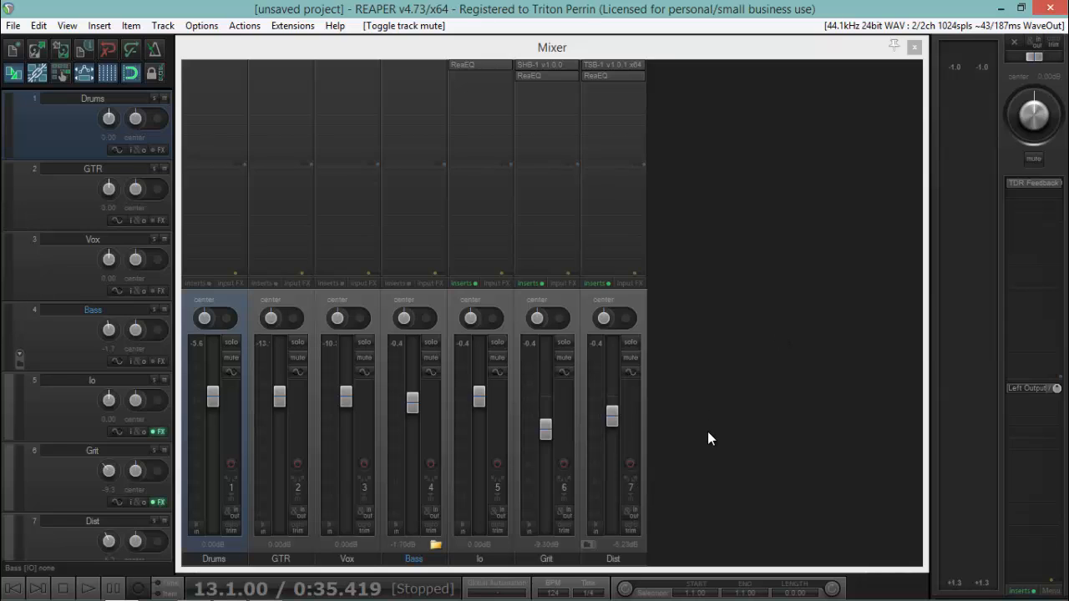
Step: Solo the Bass folder, play the combined bass layers, and stop playback
click(431, 342)
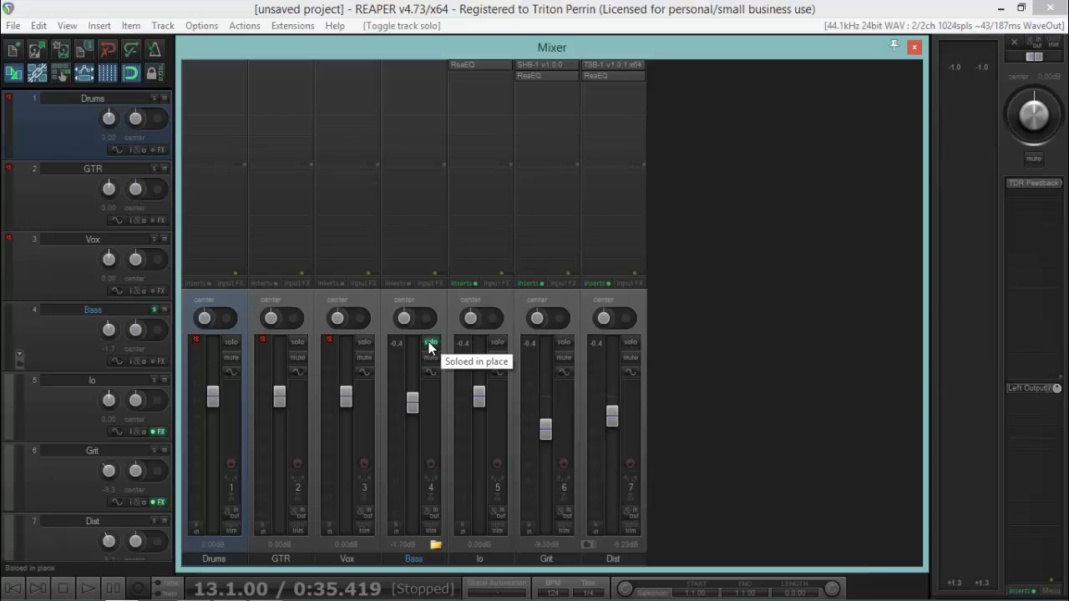
click(88, 589)
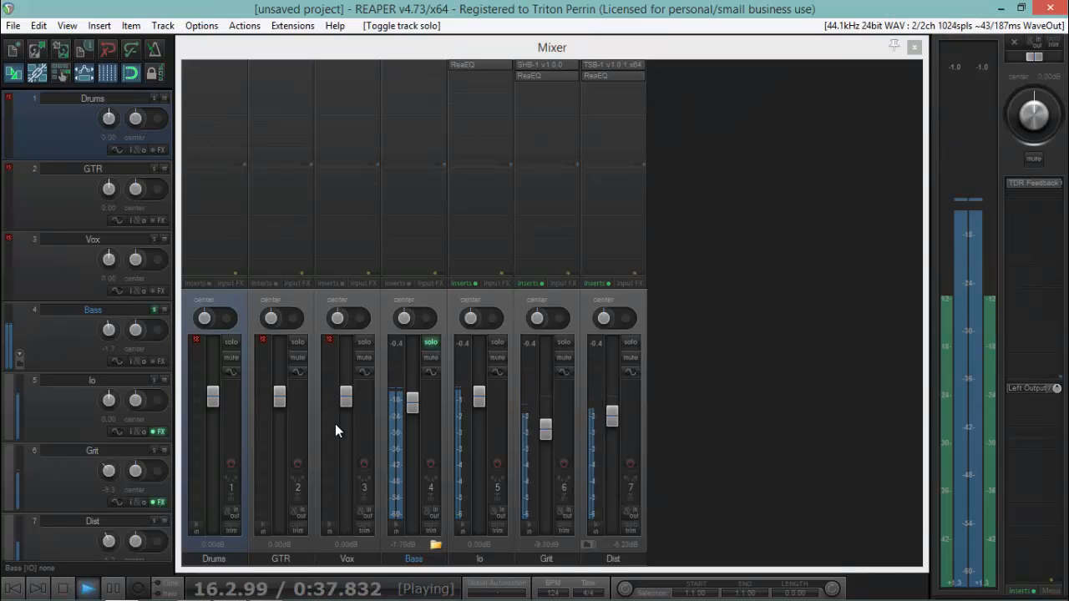
click(64, 591)
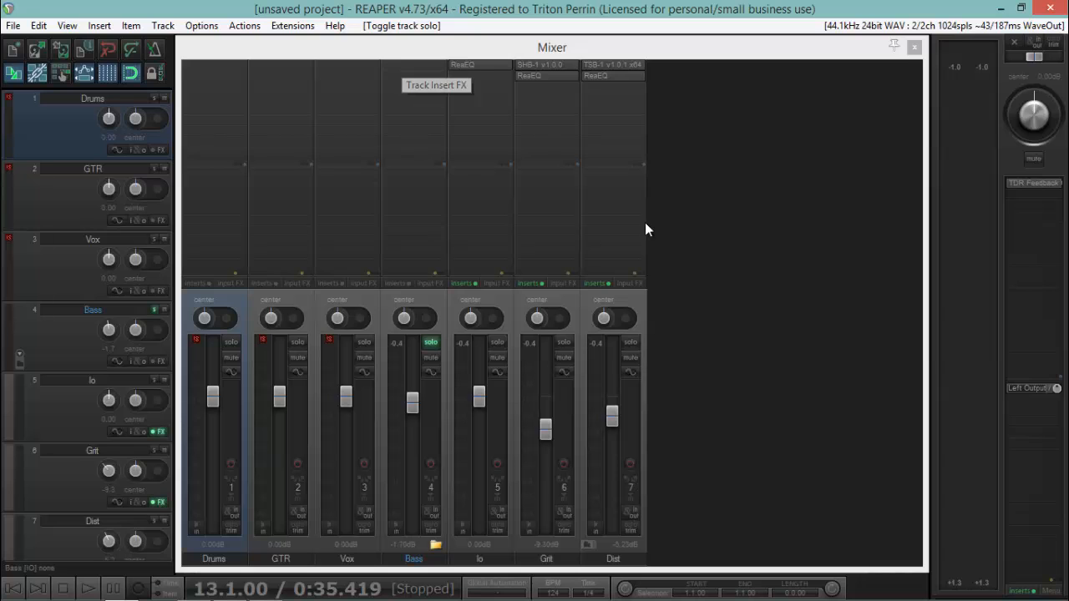
Step: Add the JS: SStillwell/1175 compressor to the Bass folder and place its window over the mixer's insert area
double_click(412, 68)
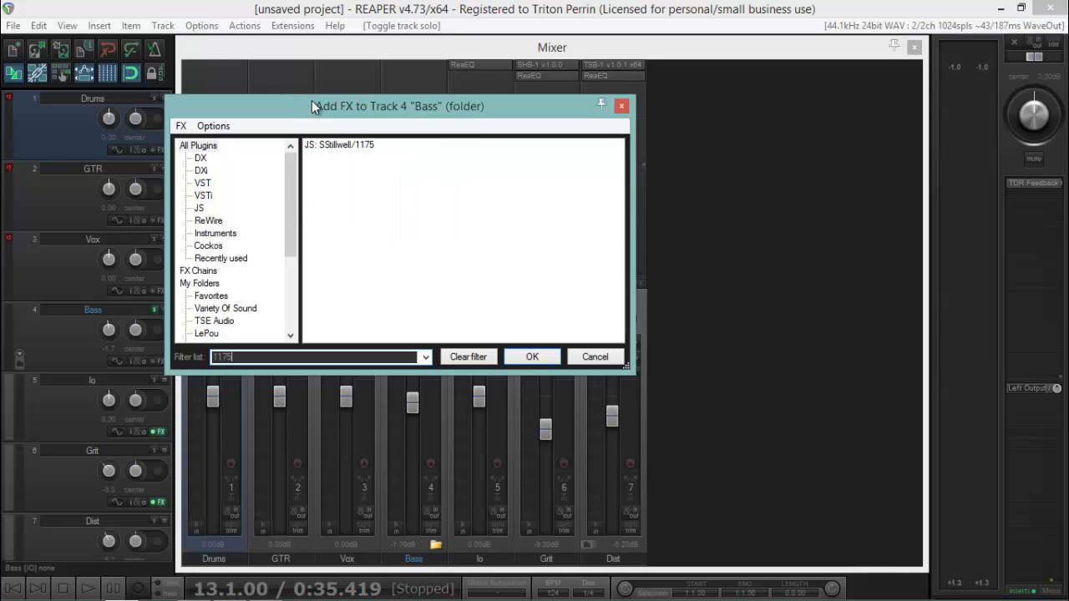
double_click(346, 145)
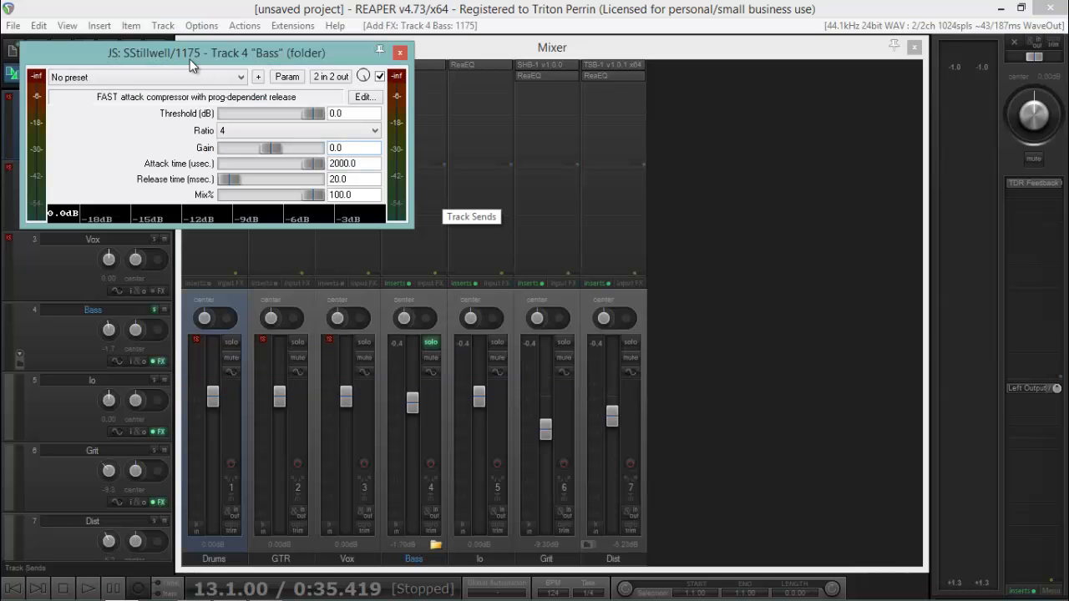
drag(170, 51, 387, 66)
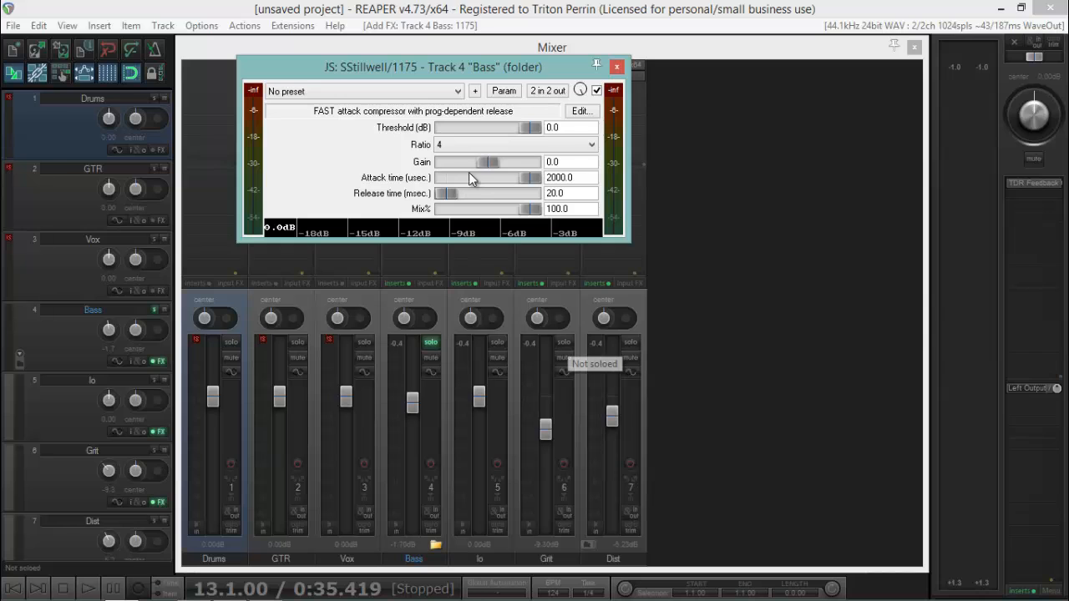
drag(403, 78, 347, 77)
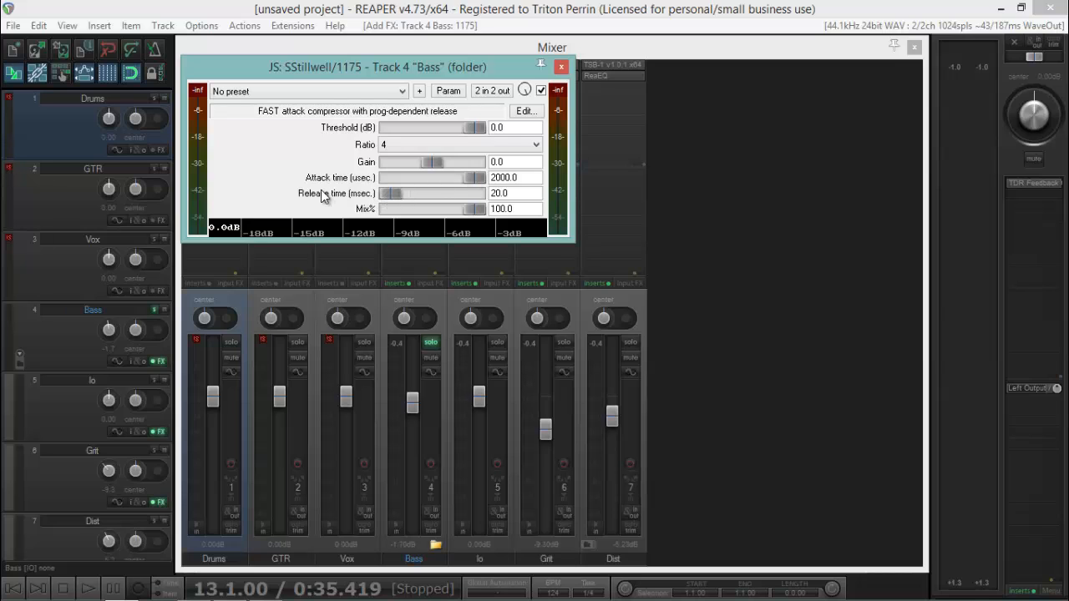
Step: Play the soloed bass and set the 1175's threshold to -20.9 dB and its attack time to 1870 usec, leaving release at 20.0 msec
click(88, 589)
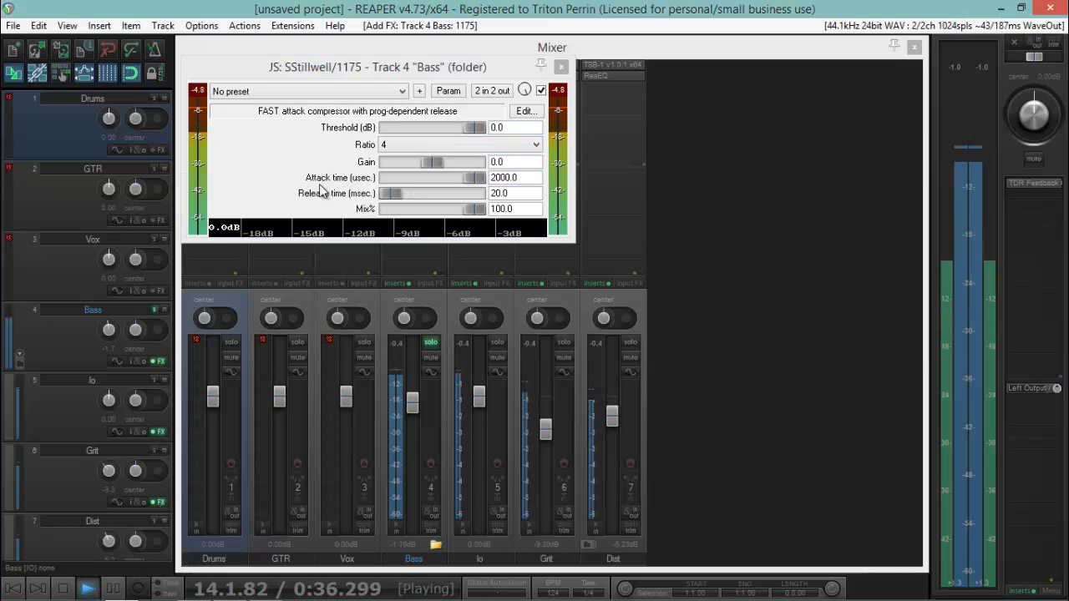
drag(474, 127, 440, 127)
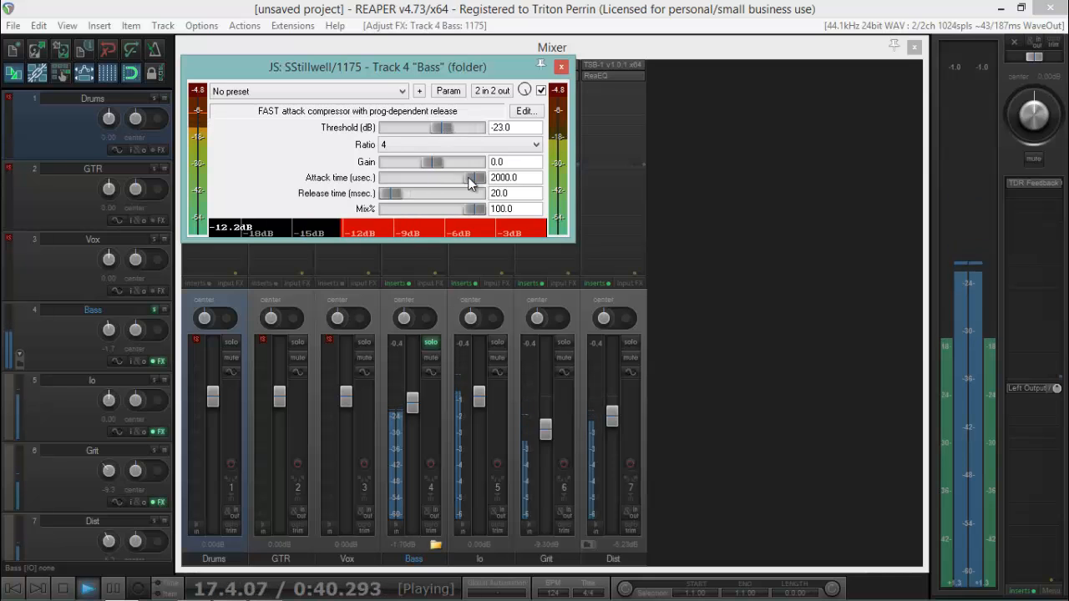
mouse_move(466, 179)
mouse_down()
mouse_move(409, 179)
mouse_move(467, 181)
mouse_up()
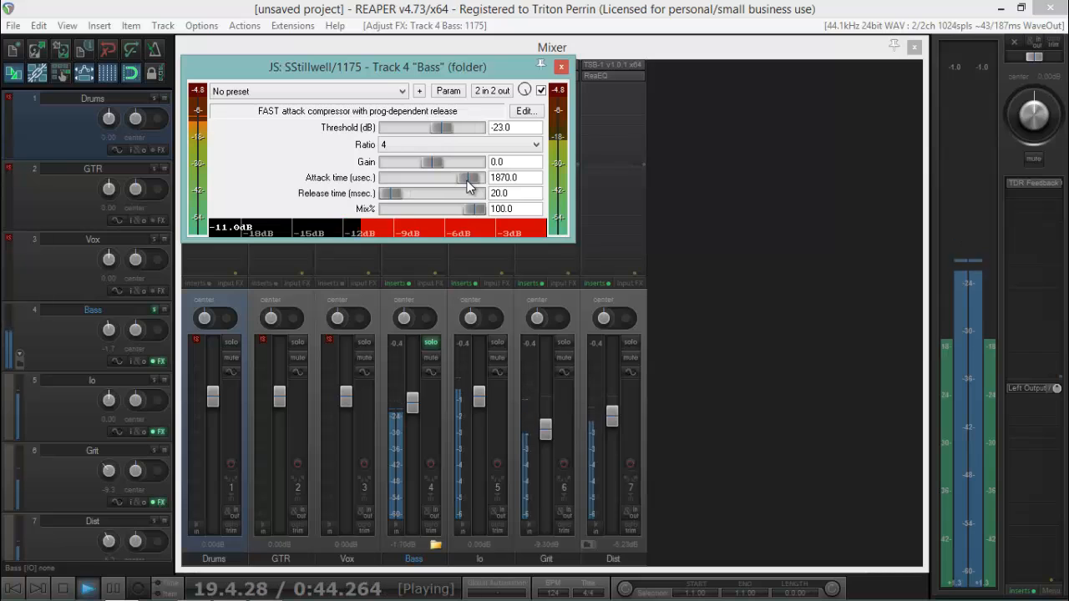
drag(392, 194, 367, 208)
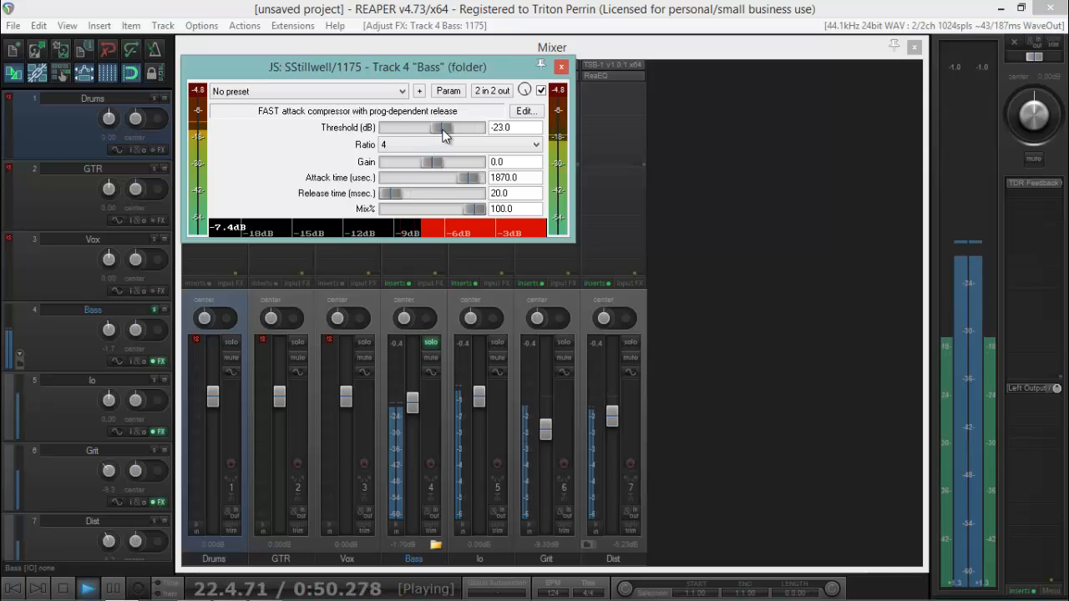
drag(442, 132, 448, 134)
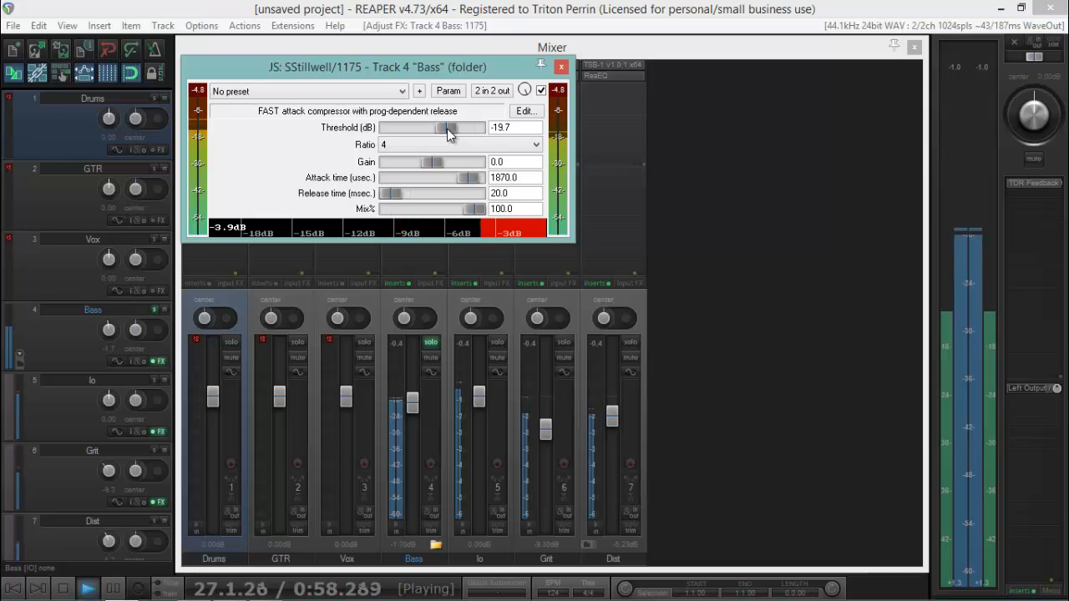
drag(448, 134, 447, 134)
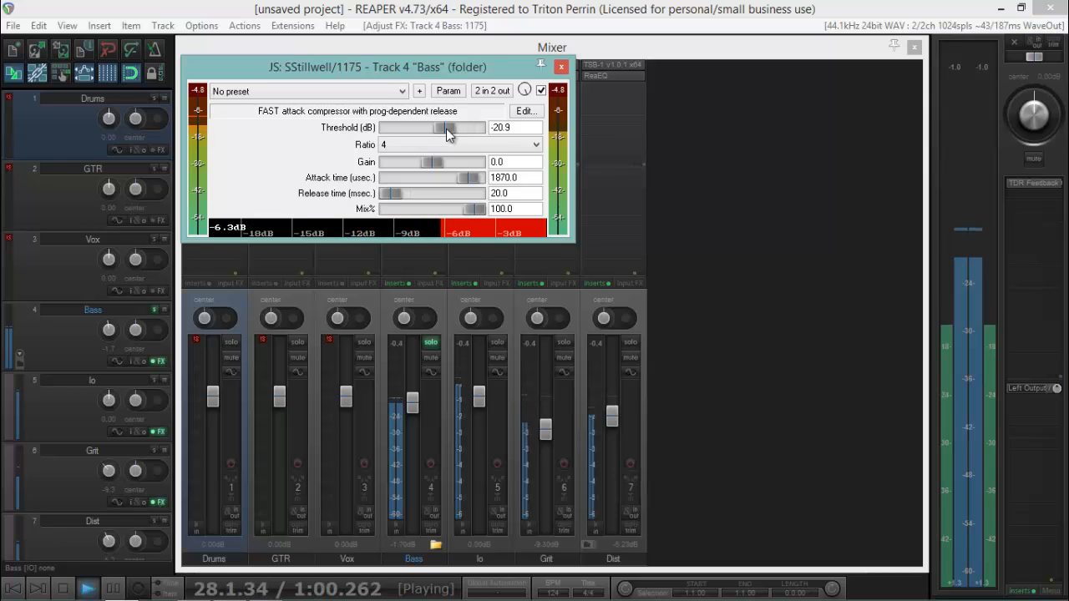
Step: Raise the 1175's gain to 5.1, turning off solo on the Bass folder to judge it against the full mix
drag(434, 170, 440, 169)
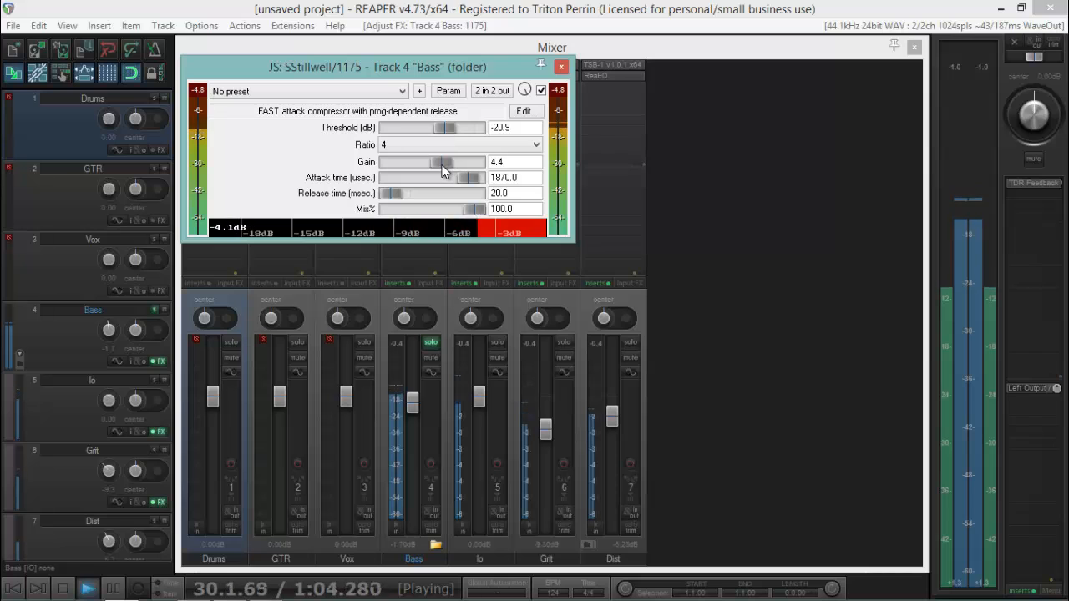
click(430, 344)
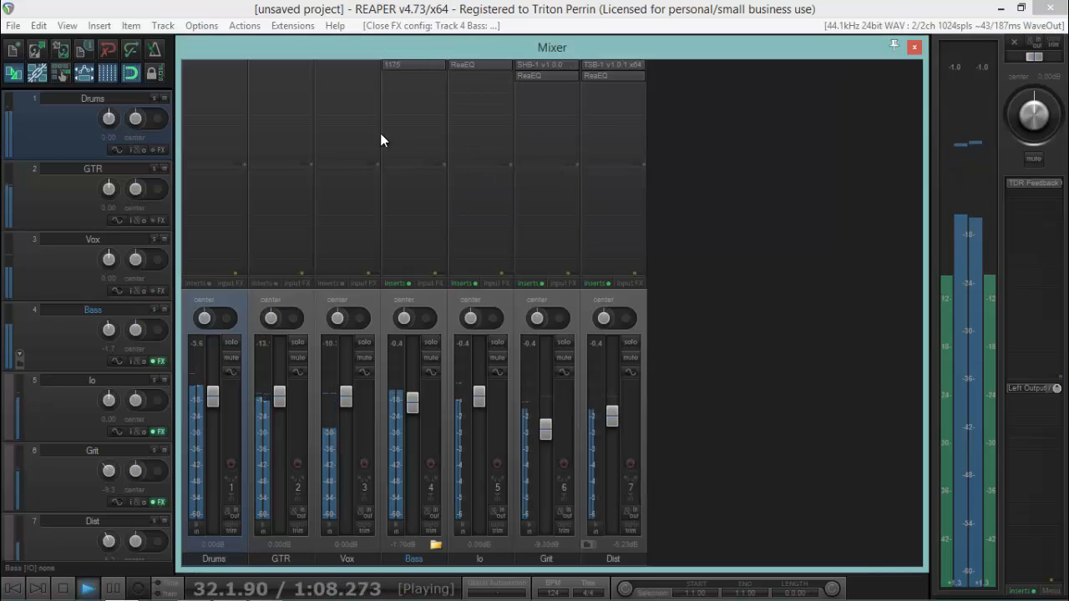
click(402, 65)
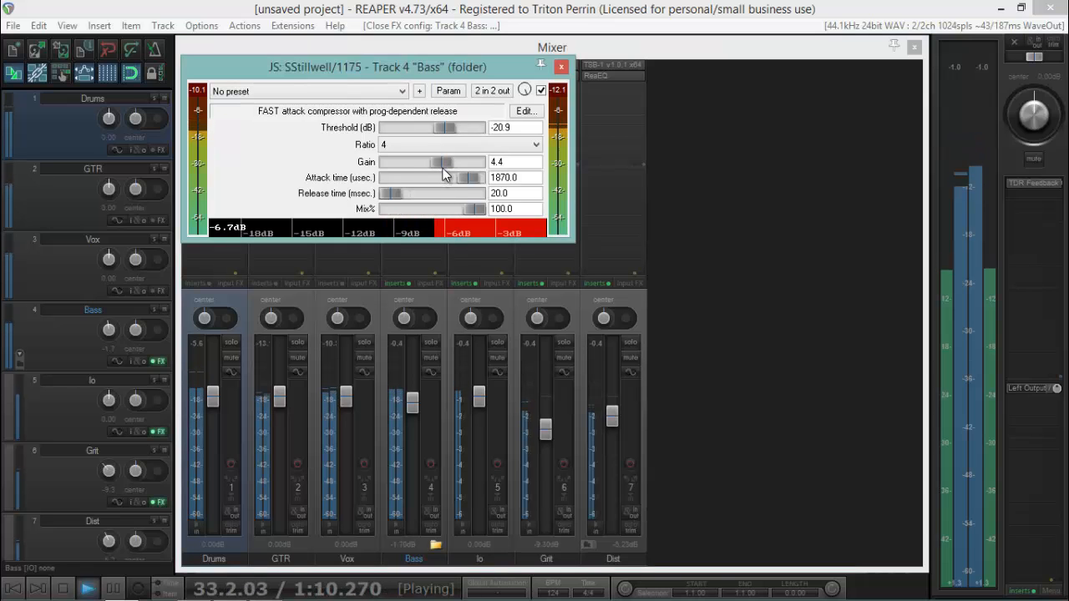
mouse_move(443, 170)
mouse_down()
mouse_move(466, 172)
mouse_move(443, 174)
mouse_up()
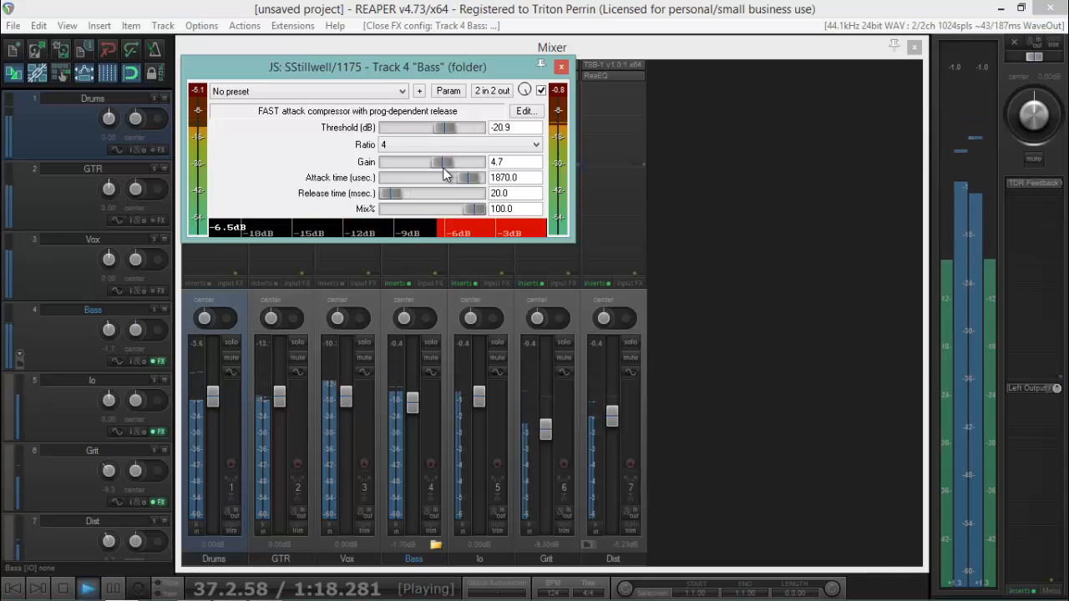
drag(443, 174, 446, 174)
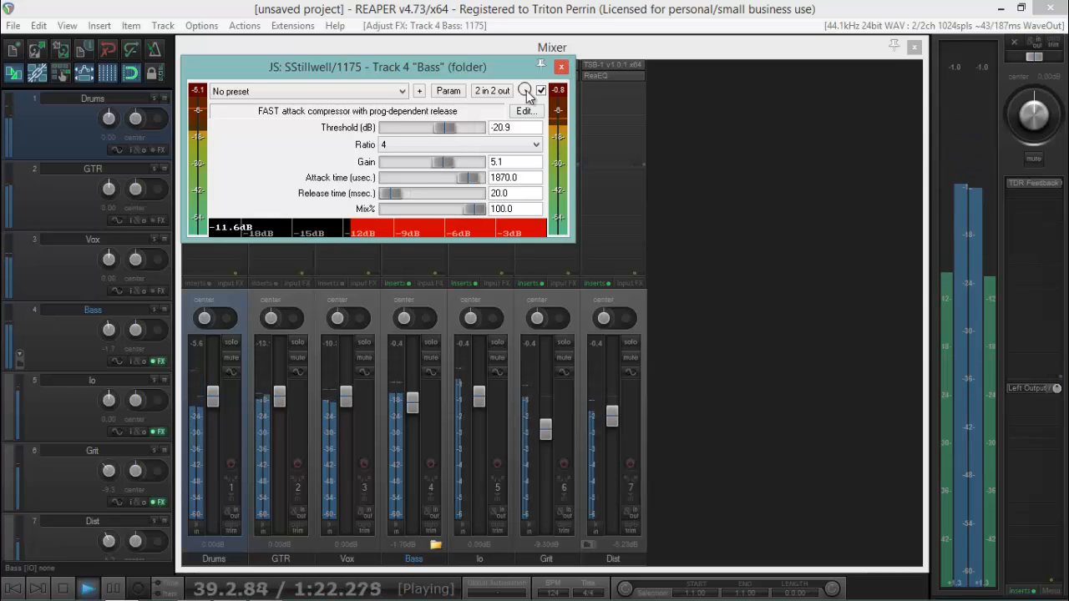
Step: Solo the Bass folder again, compare the 1175 bypassed and active, stop playback, and close the compressor's window
click(430, 344)
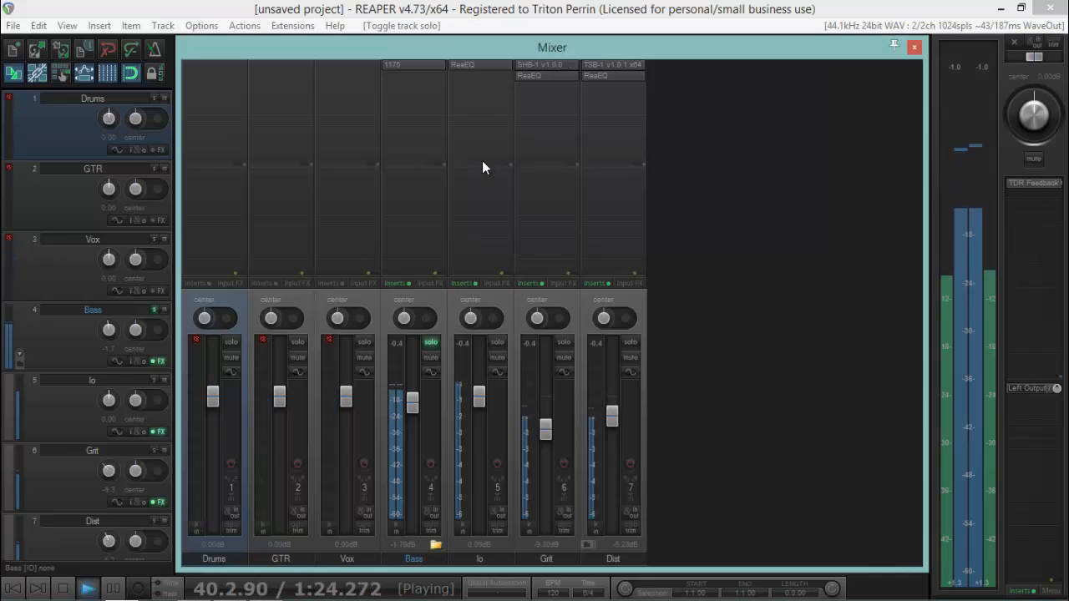
click(410, 67)
click(541, 91)
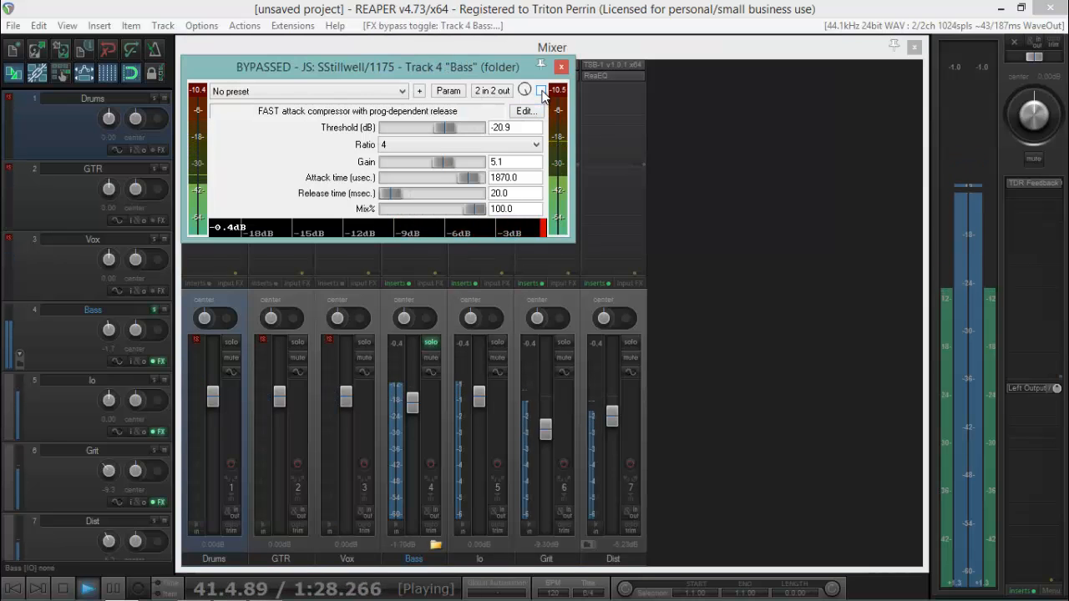
click(541, 91)
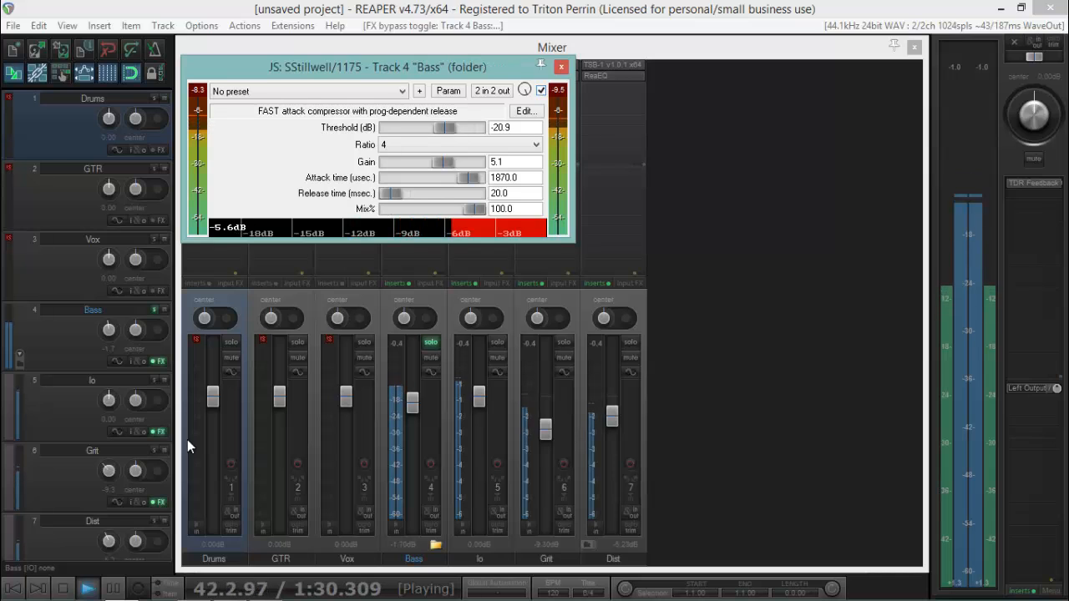
click(65, 590)
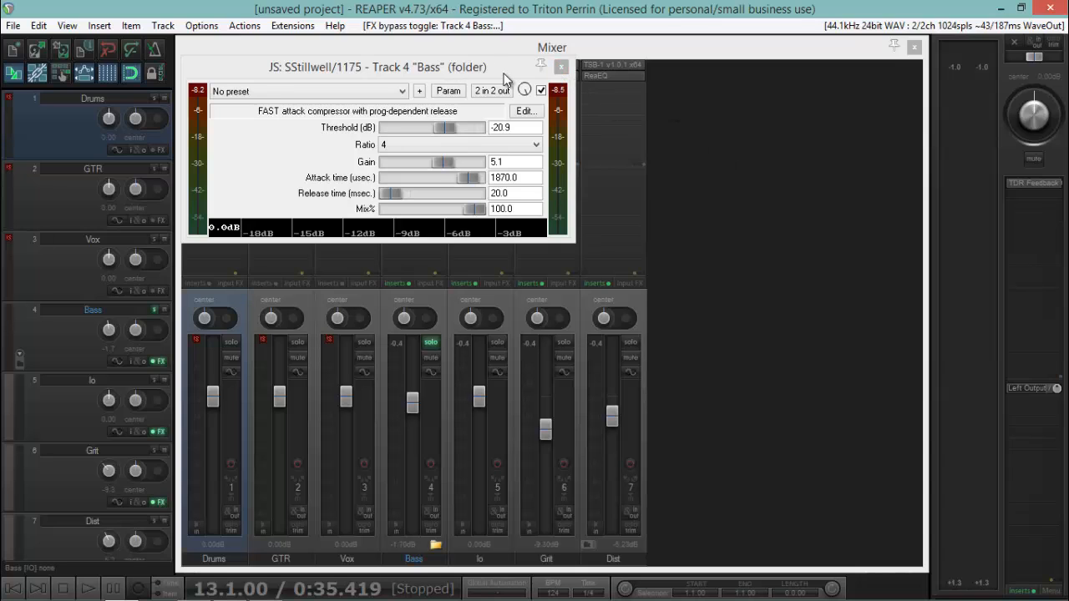
click(560, 68)
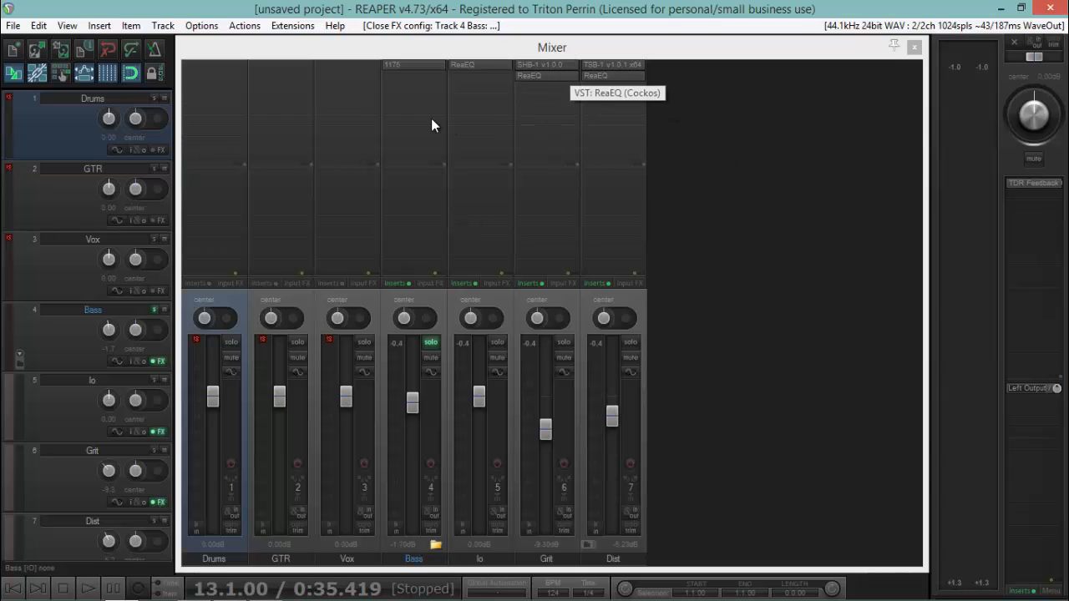
Step: Add the ThrillseekerLA (x86) compressor after the 1175 on the Bass folder and move its plug-in window clear of the wrapper window
double_click(403, 77)
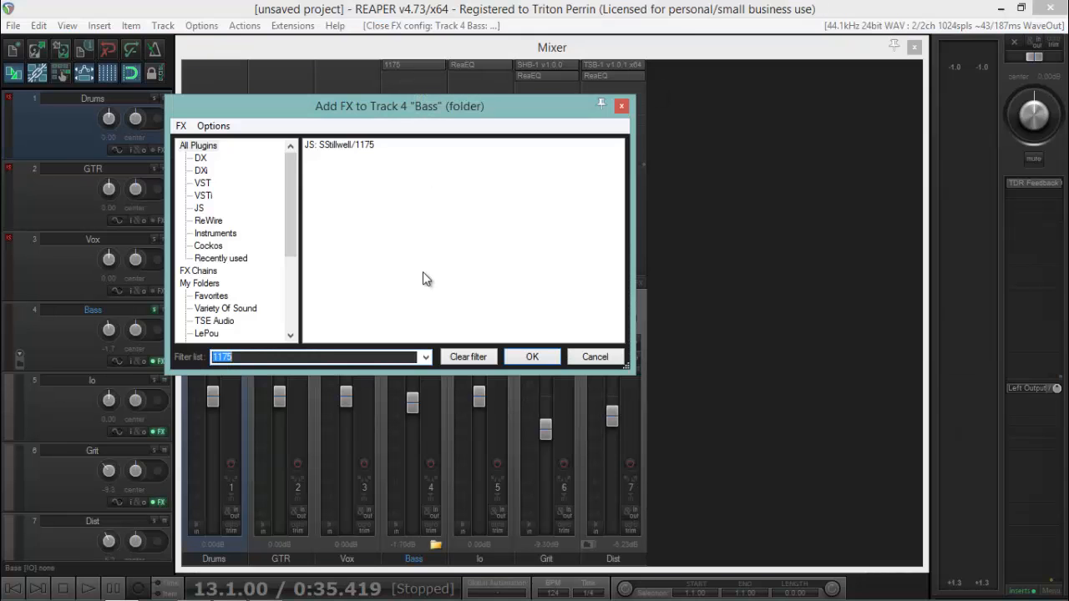
text(thrillsee)
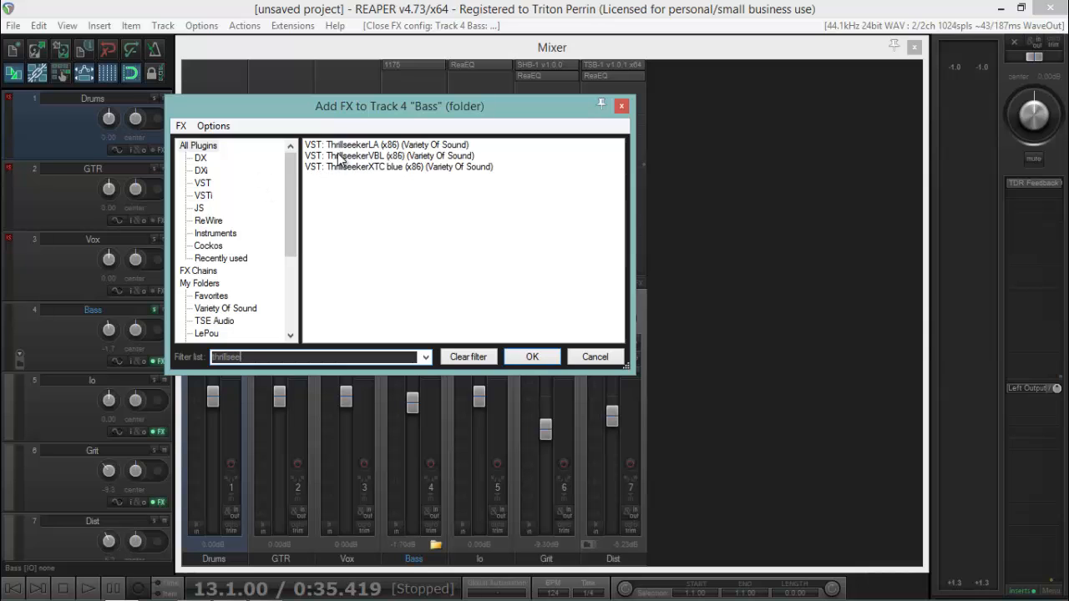
double_click(347, 146)
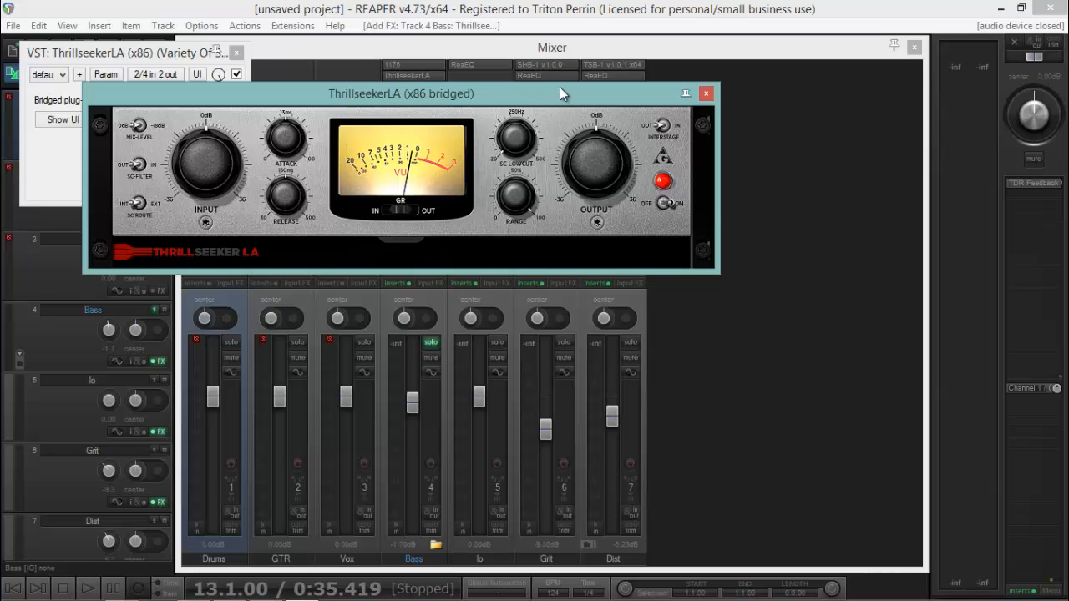
drag(559, 94, 689, 122)
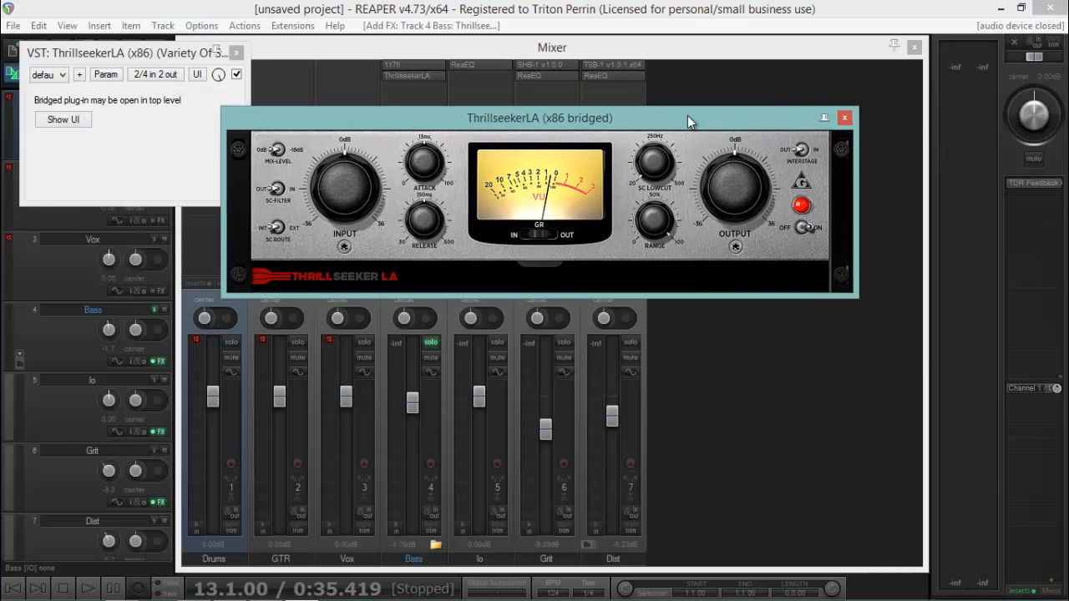
Step: Play the soloed bass with only the ThrillseekerLA window open, raising its input above 0 dB and lowering its output to compensate
click(237, 54)
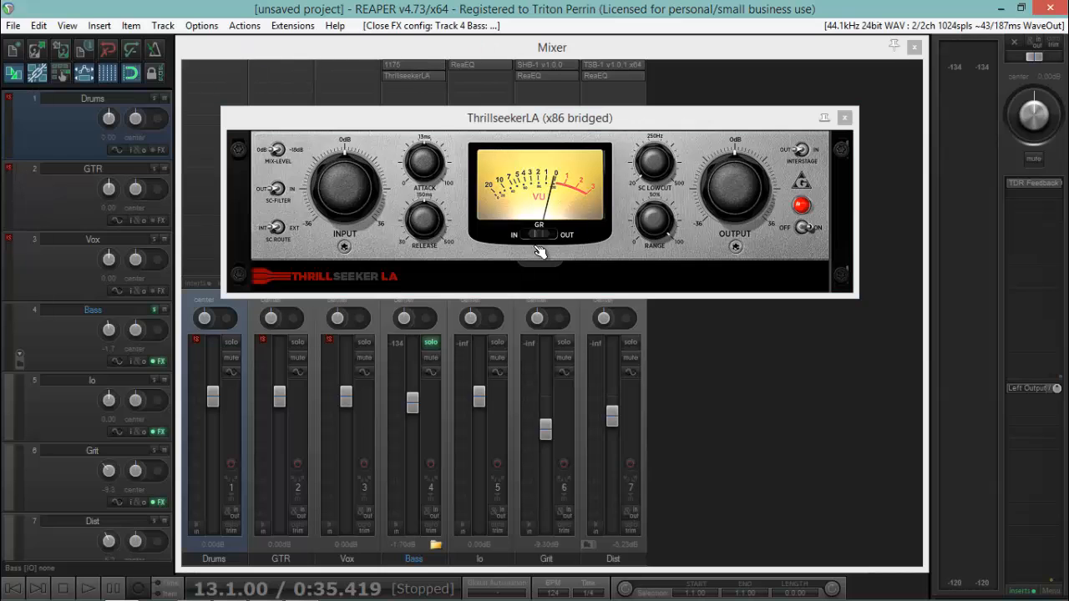
click(87, 589)
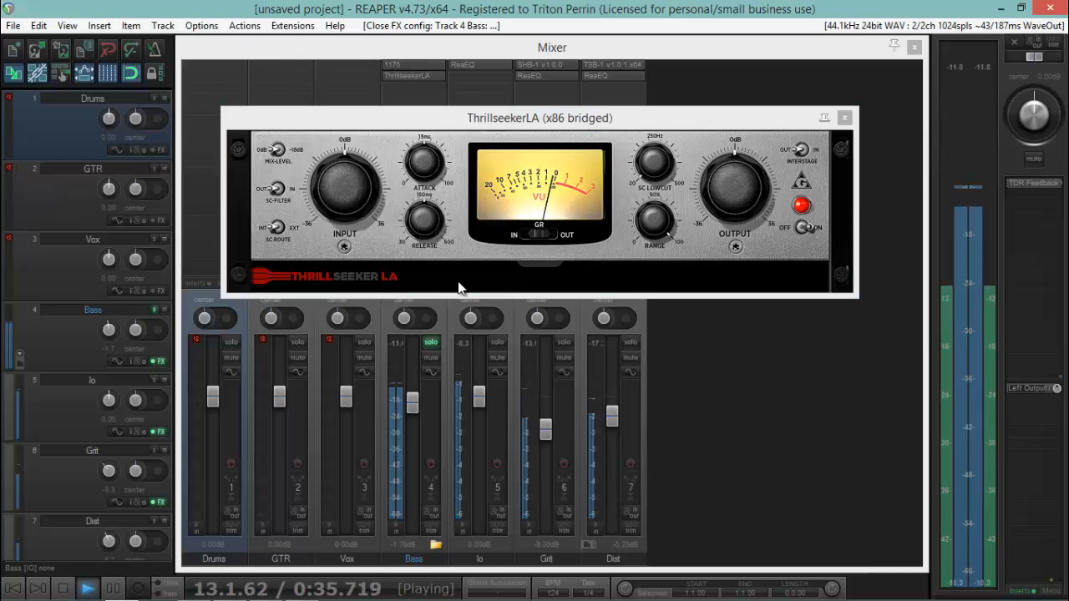
drag(344, 192, 346, 78)
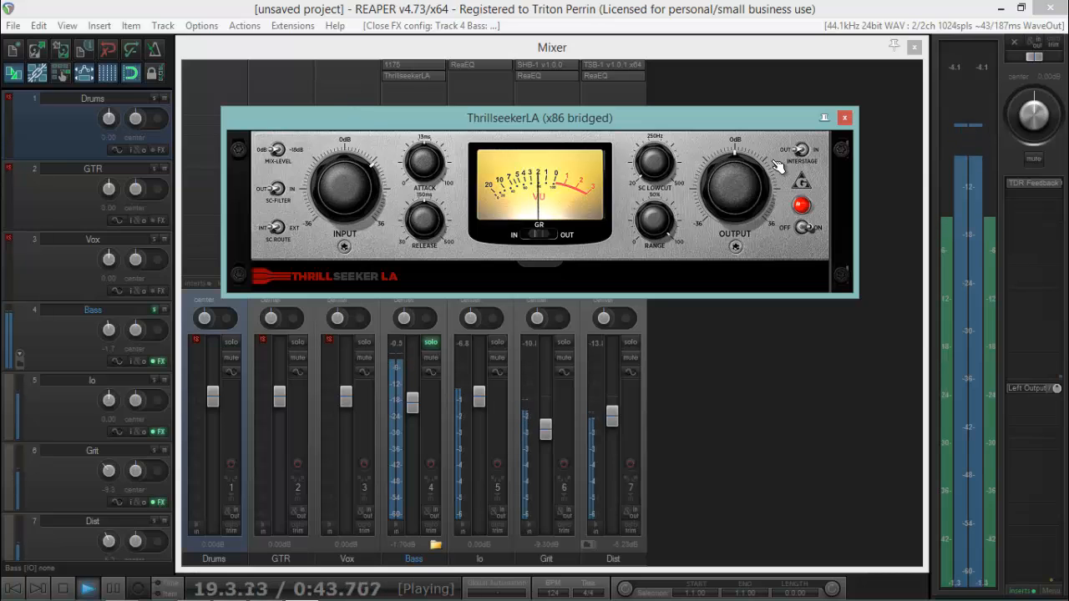
drag(744, 192, 707, 282)
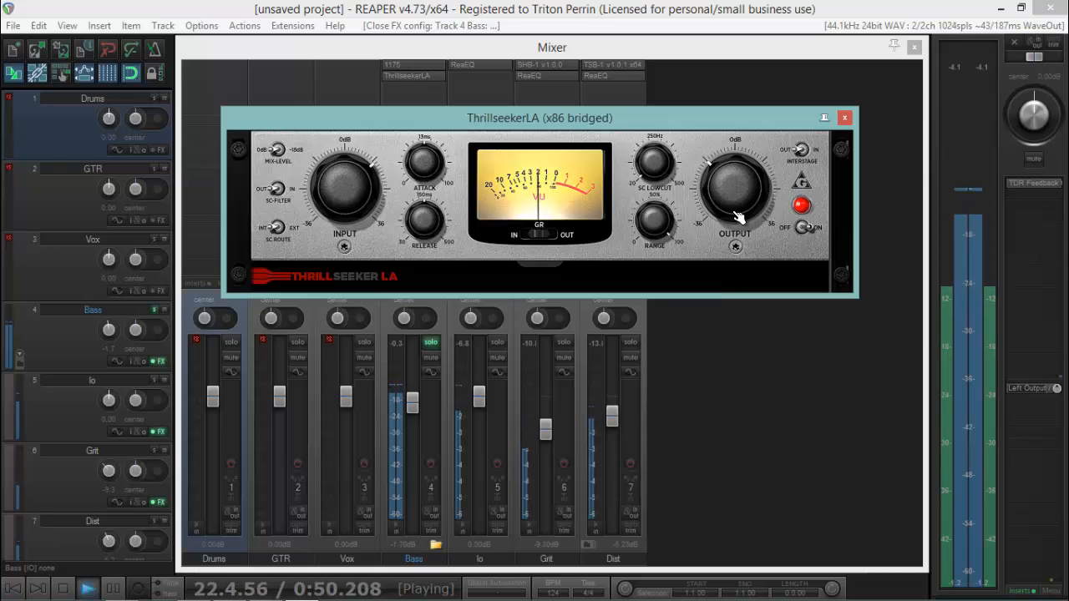
Step: Compare the ThrillseekerLA off and on, close its window, stop playback, and turn off solo on the Bass folder
click(804, 228)
click(807, 229)
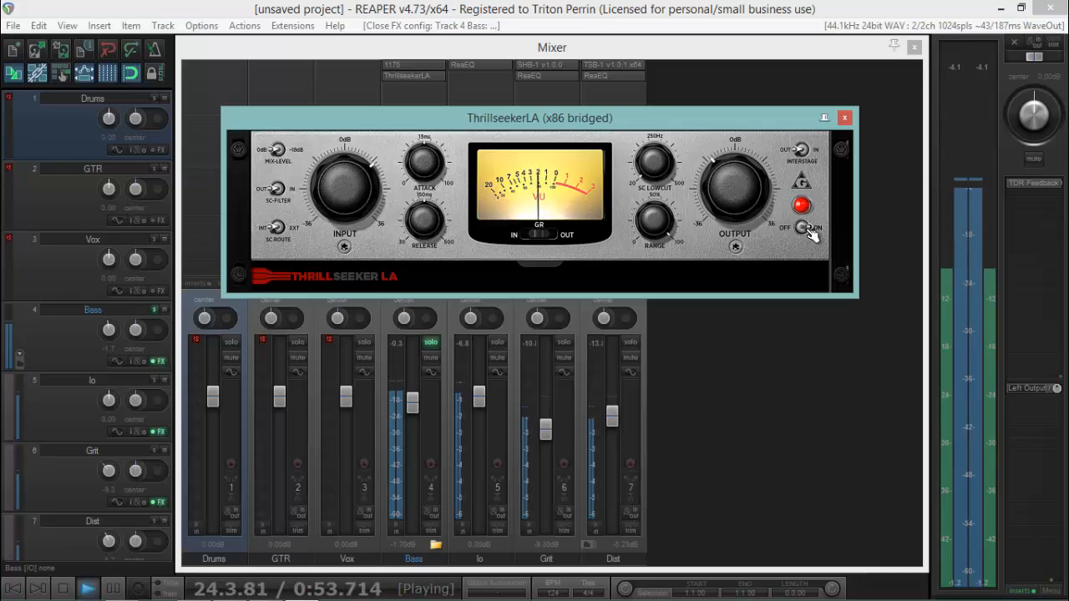
click(845, 118)
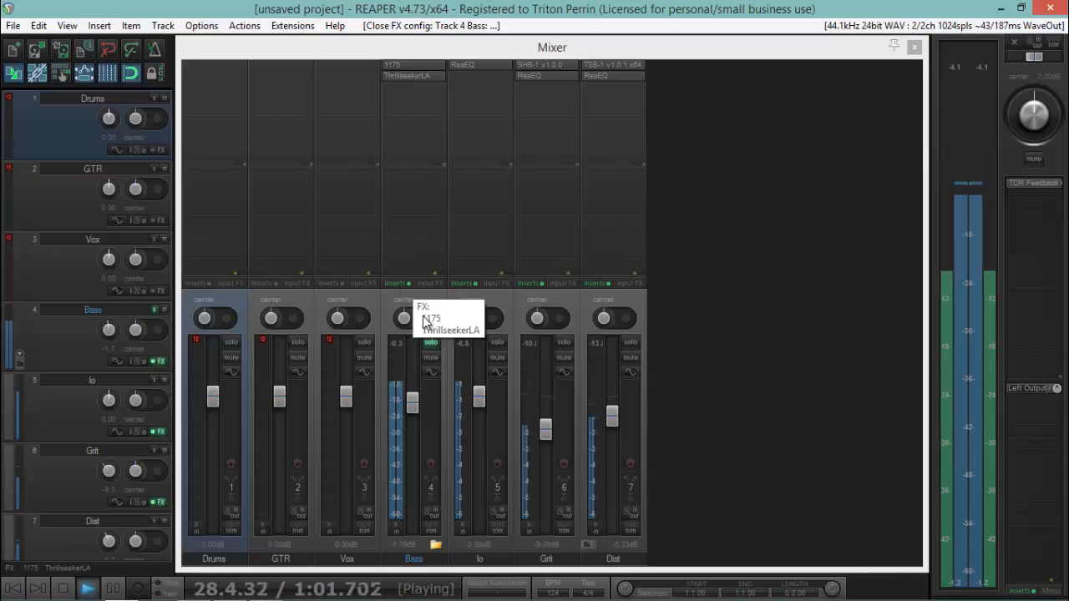
click(62, 589)
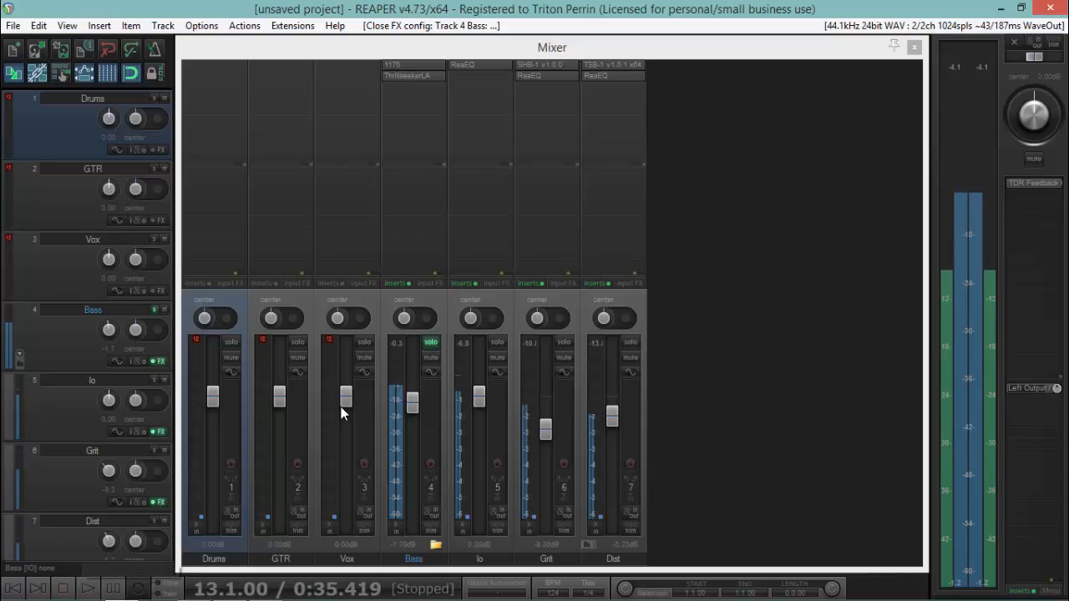
click(430, 342)
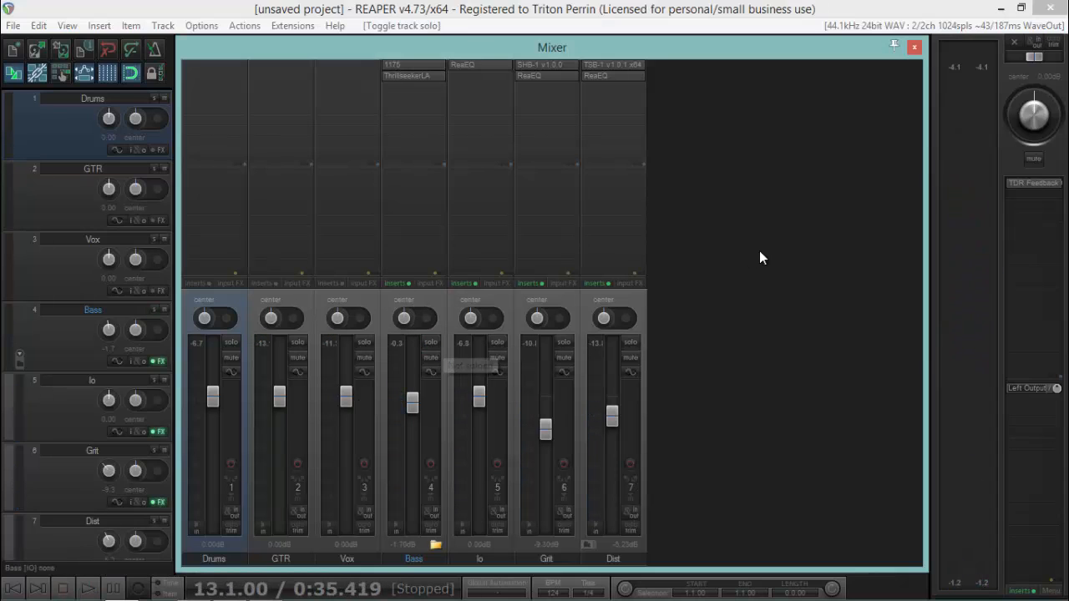
Step: Add ReaEQ after the ThrillseekerLA on the Bass folder and move its window clear of the Bass channel strip
click(406, 87)
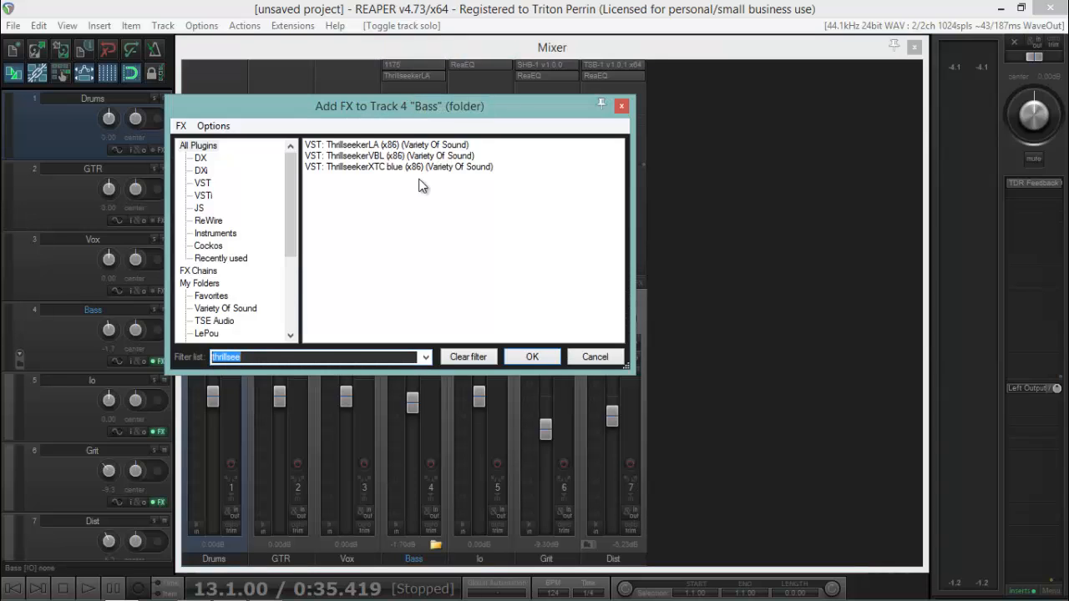
text(reaEQ)
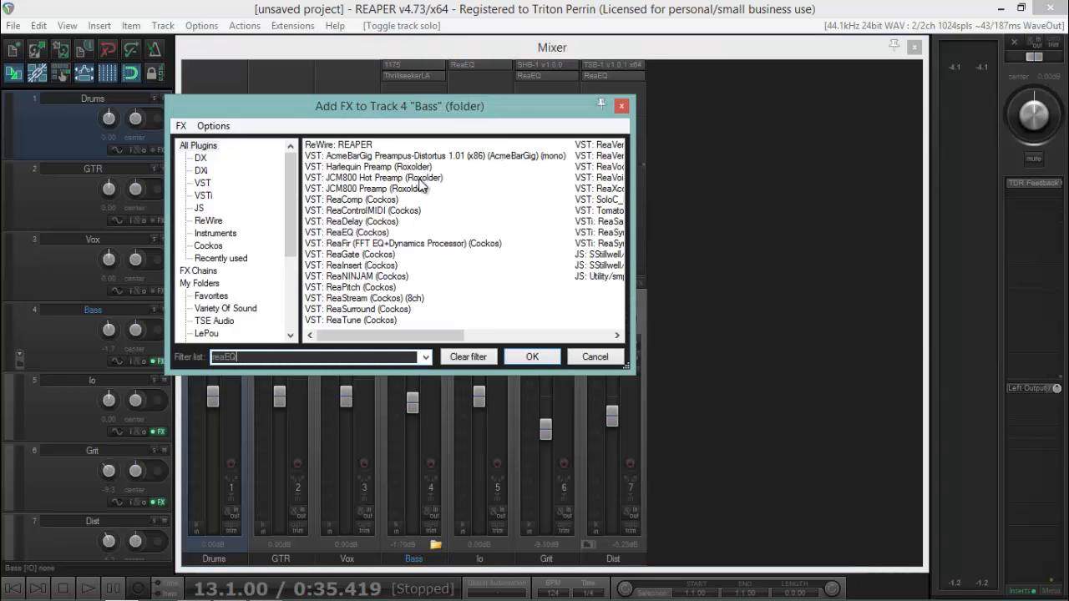
double_click(352, 147)
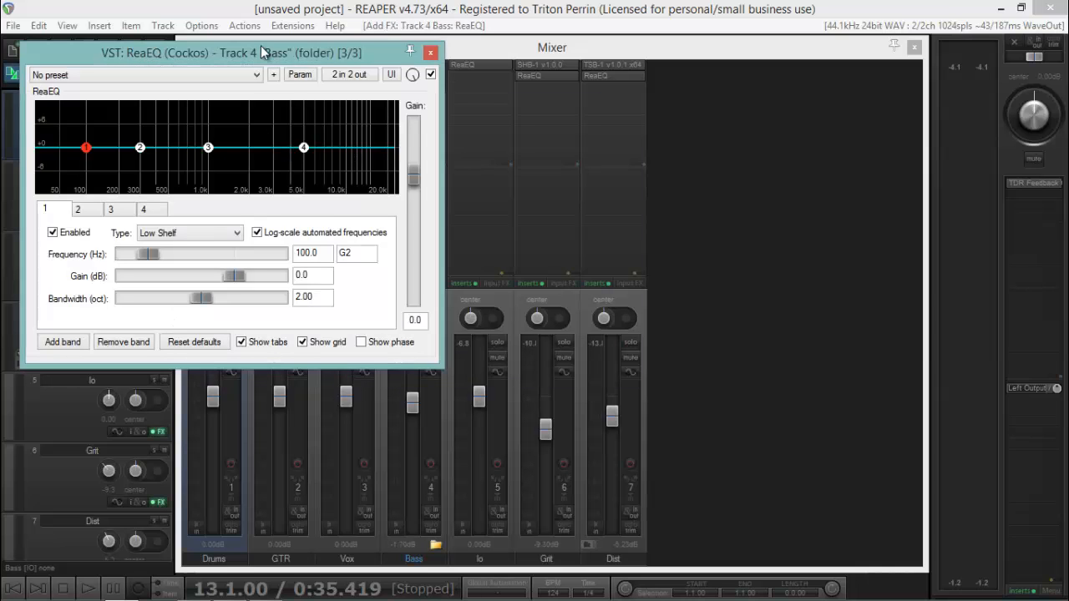
drag(266, 52, 880, 112)
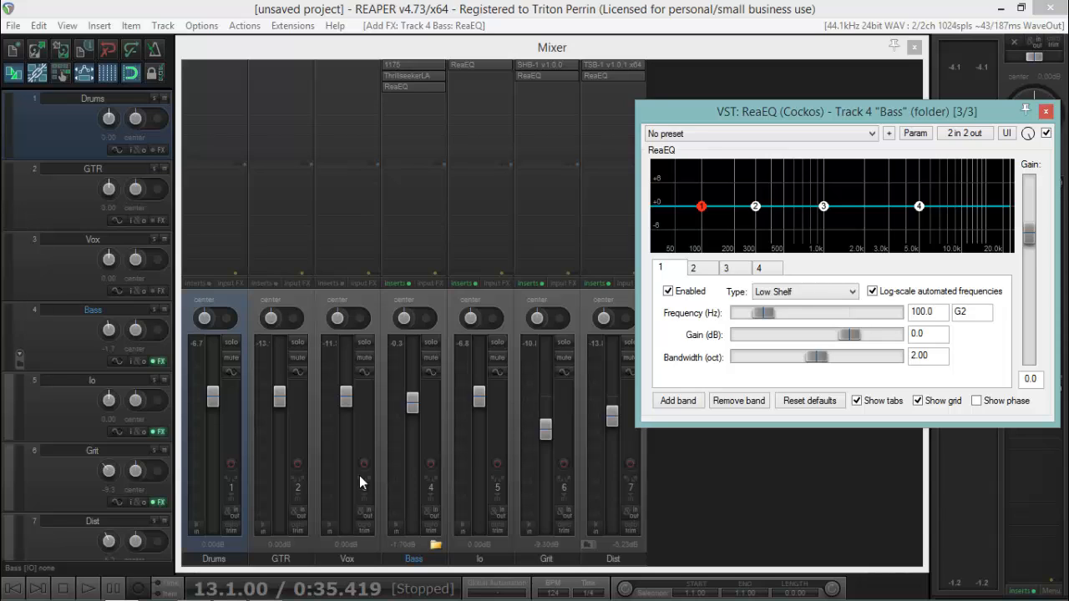
Step: During full-mix playback, cut ReaEQ band 2 by -5.6 dB at 65.9 Hz with a bandwidth of 0.44 oct
click(89, 588)
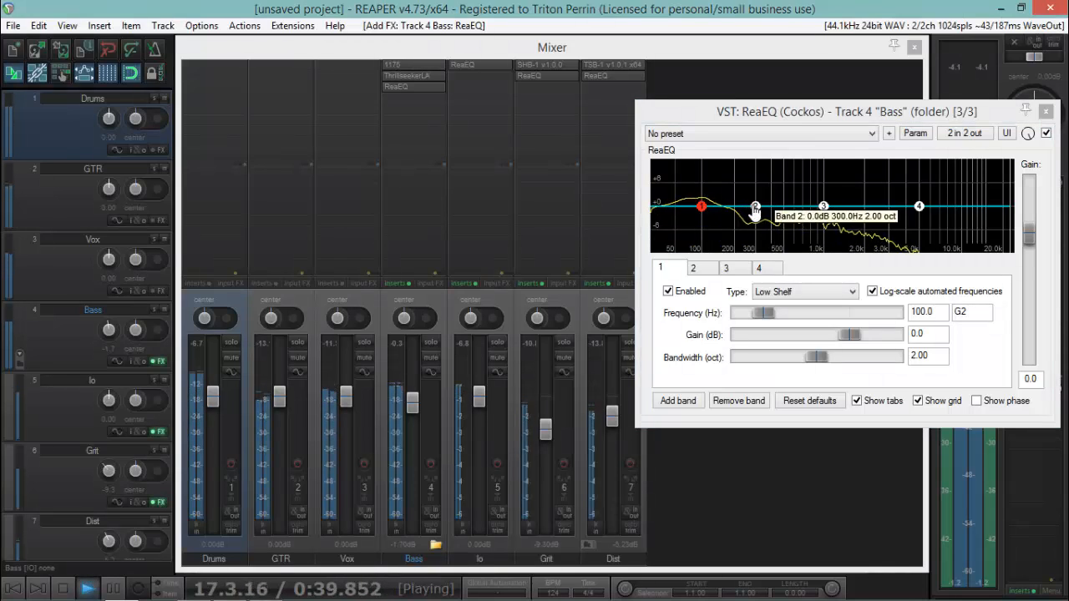
drag(756, 208, 683, 185)
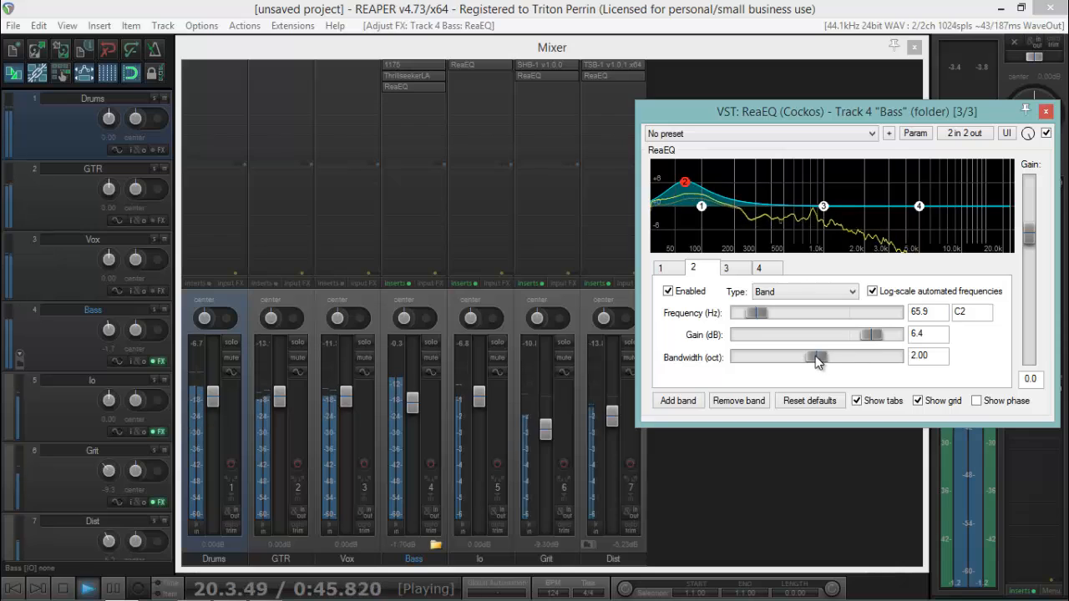
drag(818, 359, 757, 358)
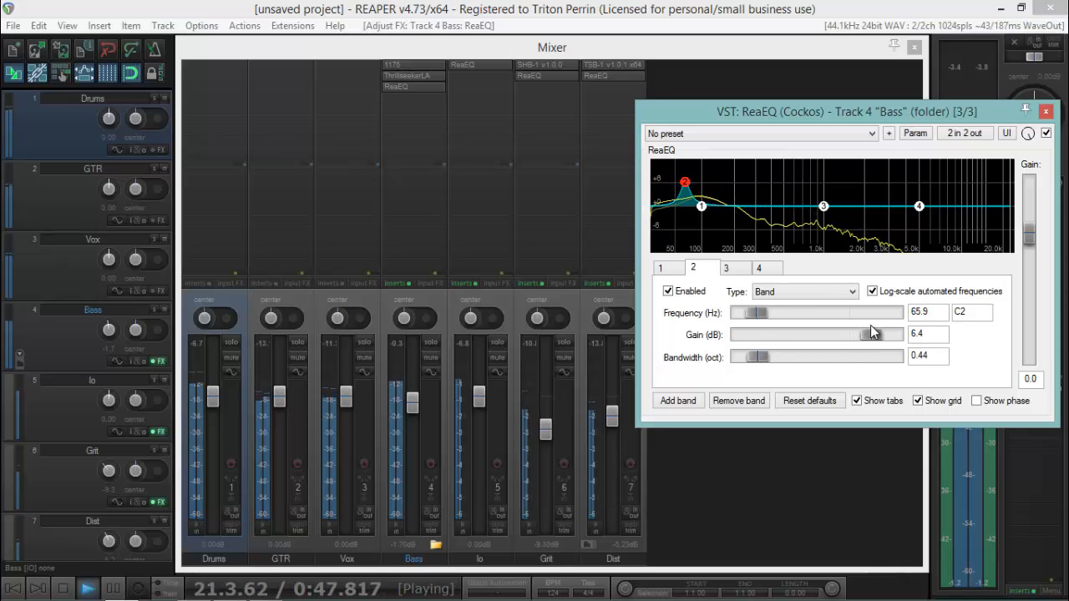
drag(871, 331, 831, 338)
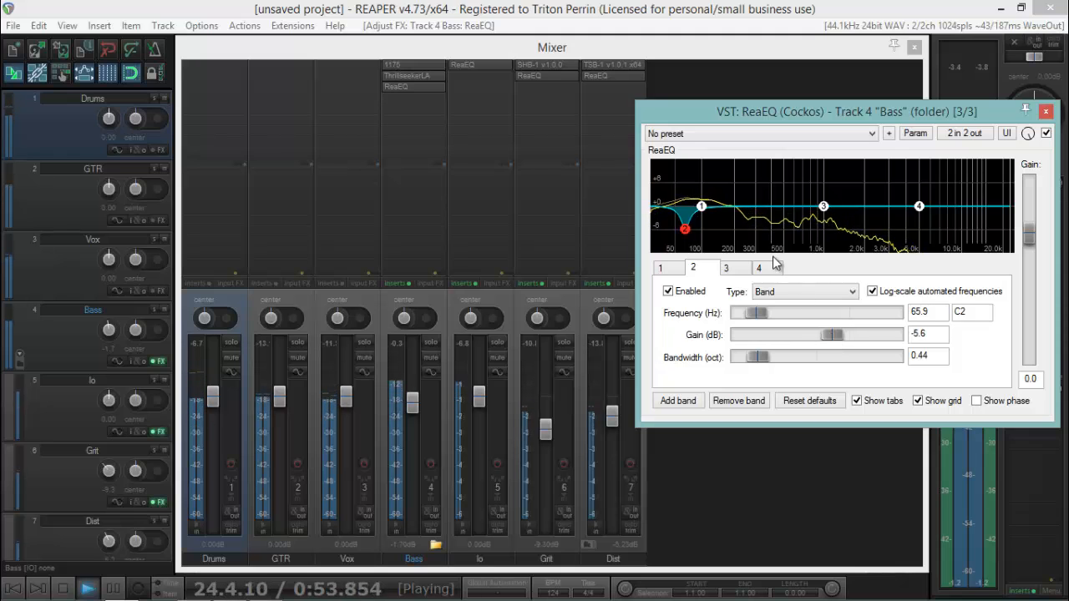
Step: Change ReaEQ band 1 to the Band type and cut it by -5.3 dB at 312.1 Hz with a 1.25 oct bandwidth
drag(730, 211, 728, 192)
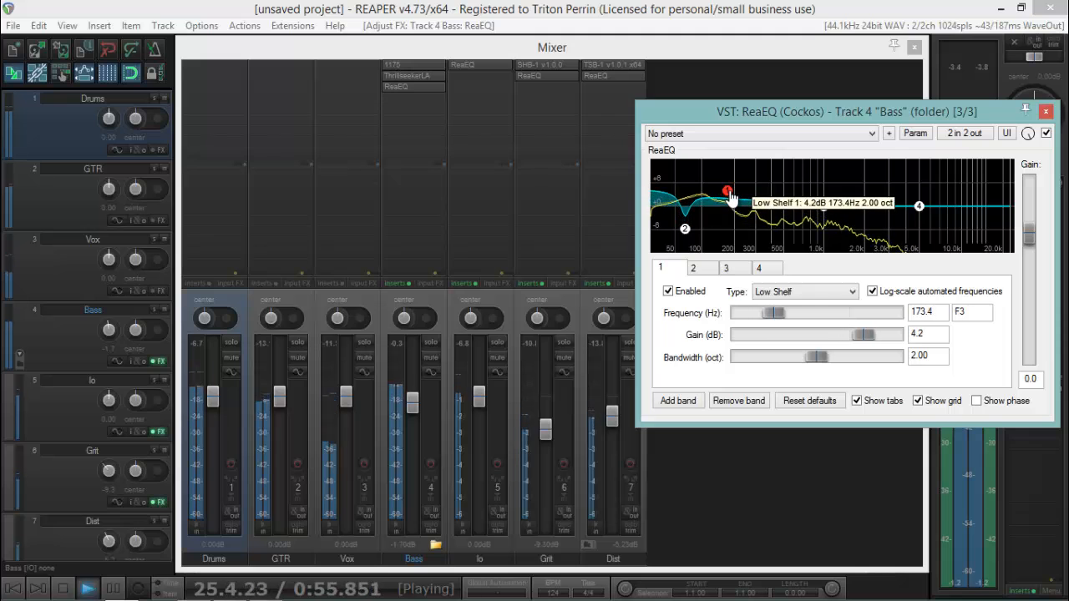
click(784, 292)
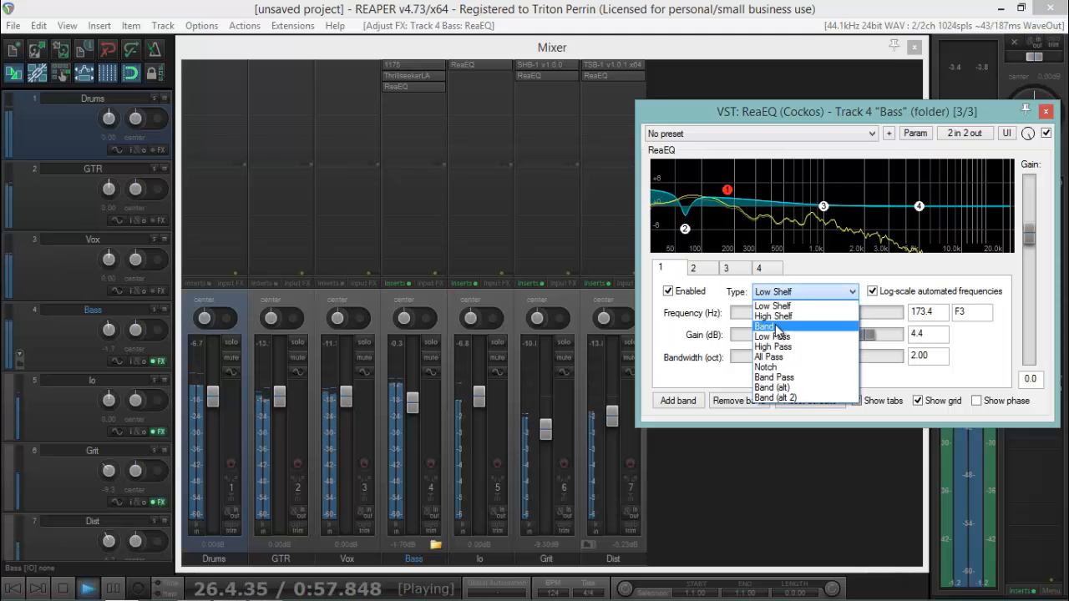
click(764, 326)
drag(728, 194, 757, 189)
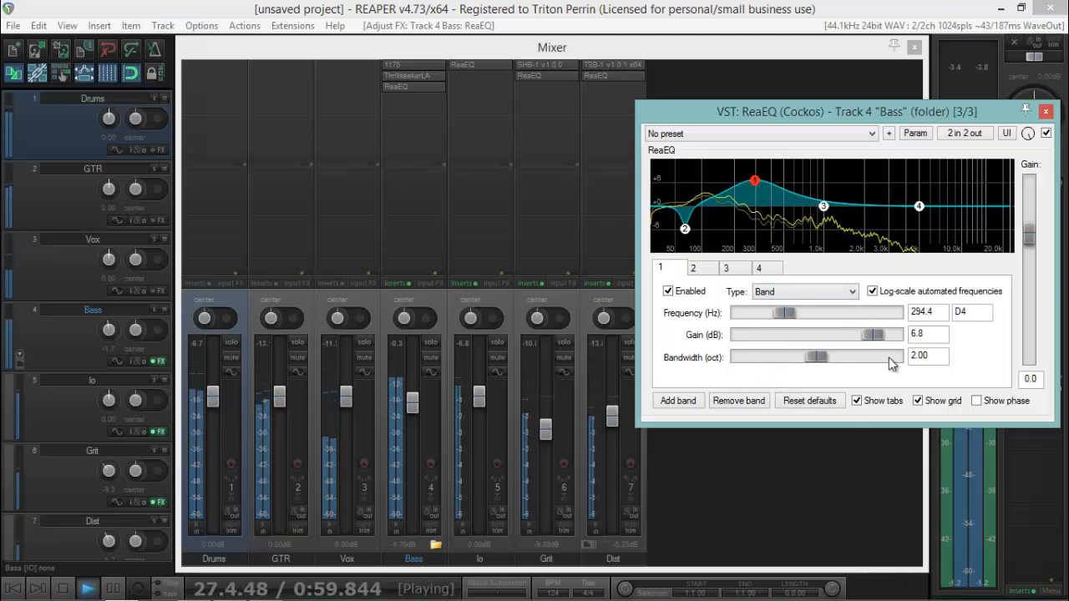
drag(817, 358, 789, 358)
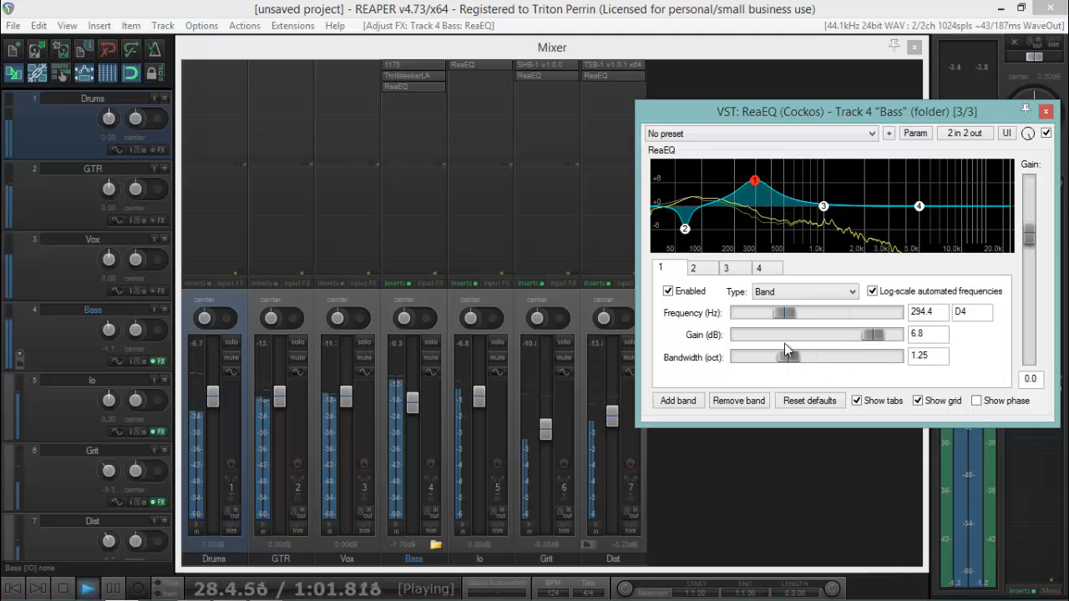
mouse_move(754, 180)
mouse_down()
mouse_move(733, 176)
mouse_move(758, 175)
mouse_up()
drag(880, 340, 835, 344)
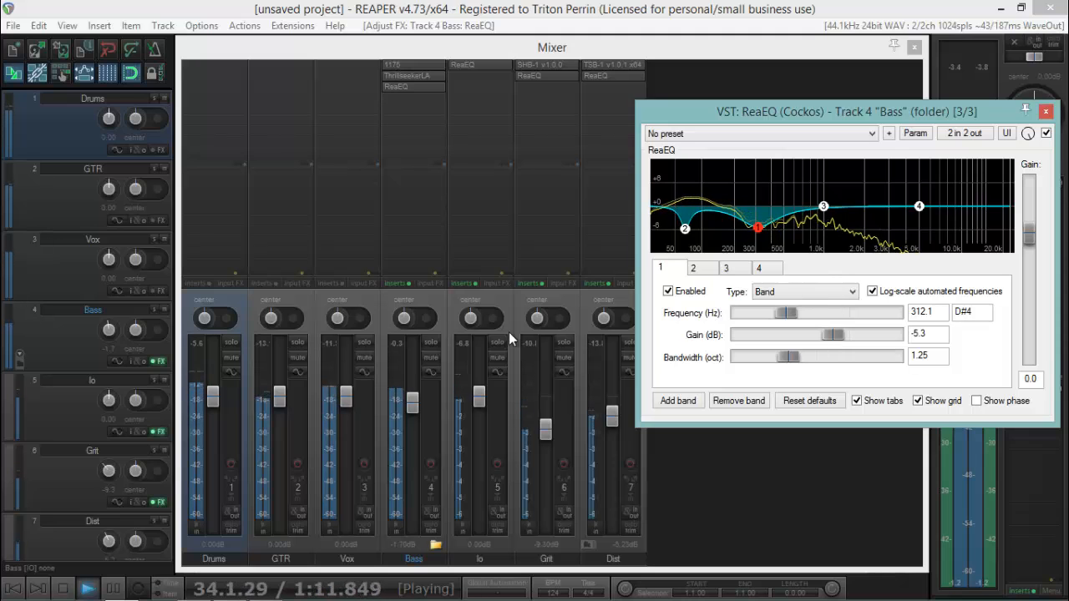
Step: Solo the Bass folder and compare its sound with ReaEQ bypassed and active
click(431, 343)
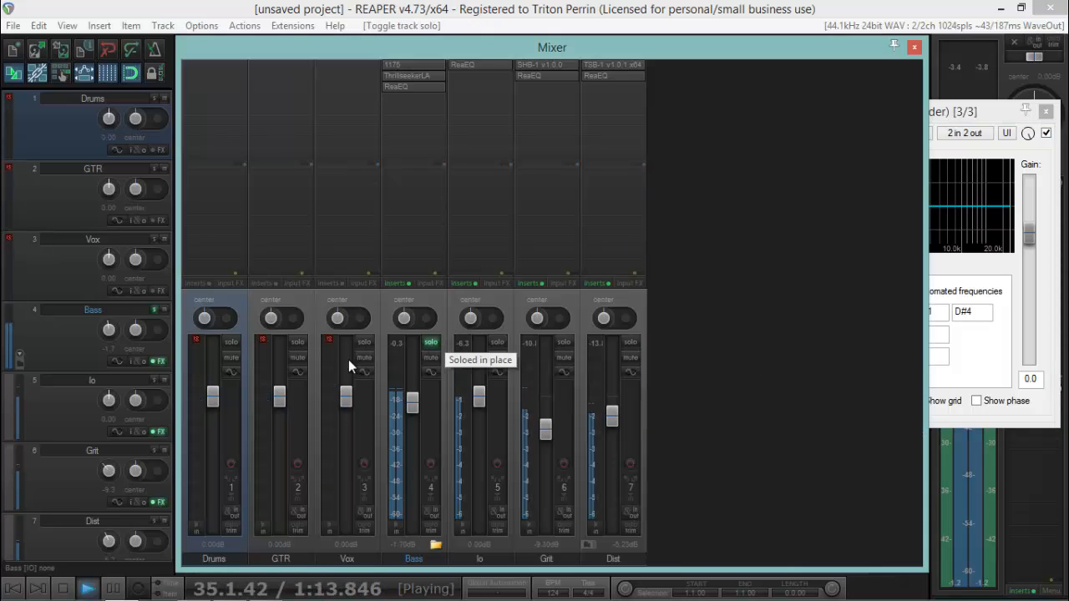
click(1002, 109)
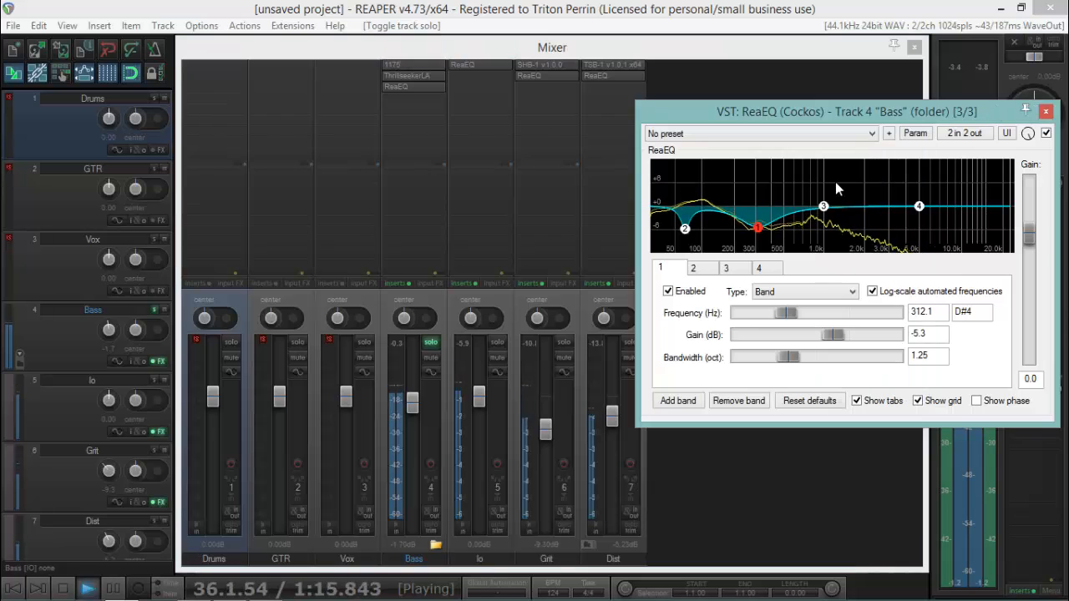
click(1047, 134)
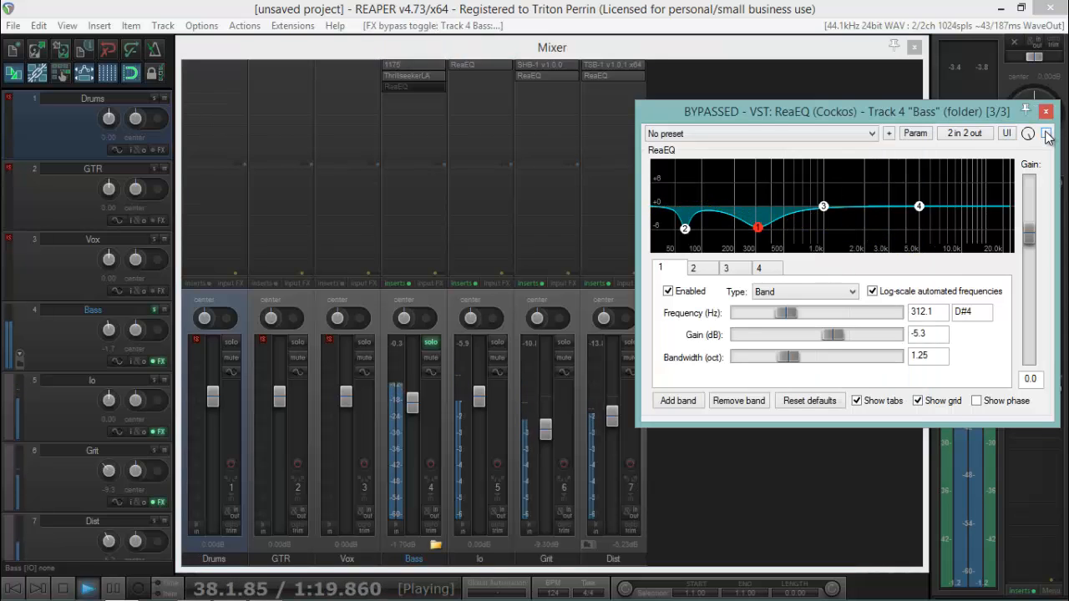
click(1047, 134)
Step: Boost and sweep ReaEQ band 3, settling on a -4.1 dB cut at 1143.1 Hz with a 0.32 oct bandwidth
drag(824, 206, 824, 180)
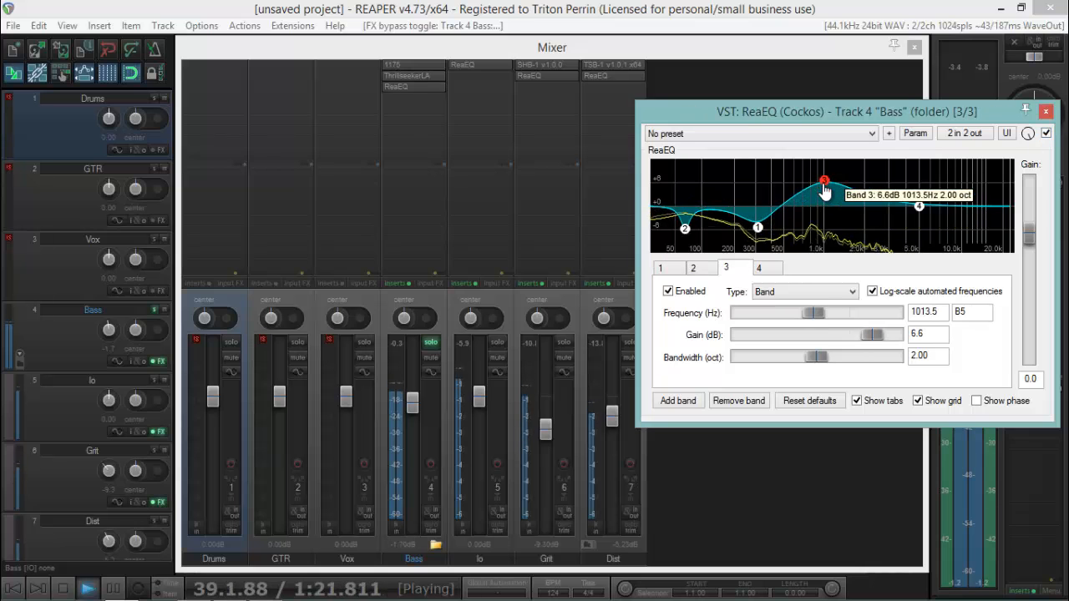
drag(818, 359, 749, 363)
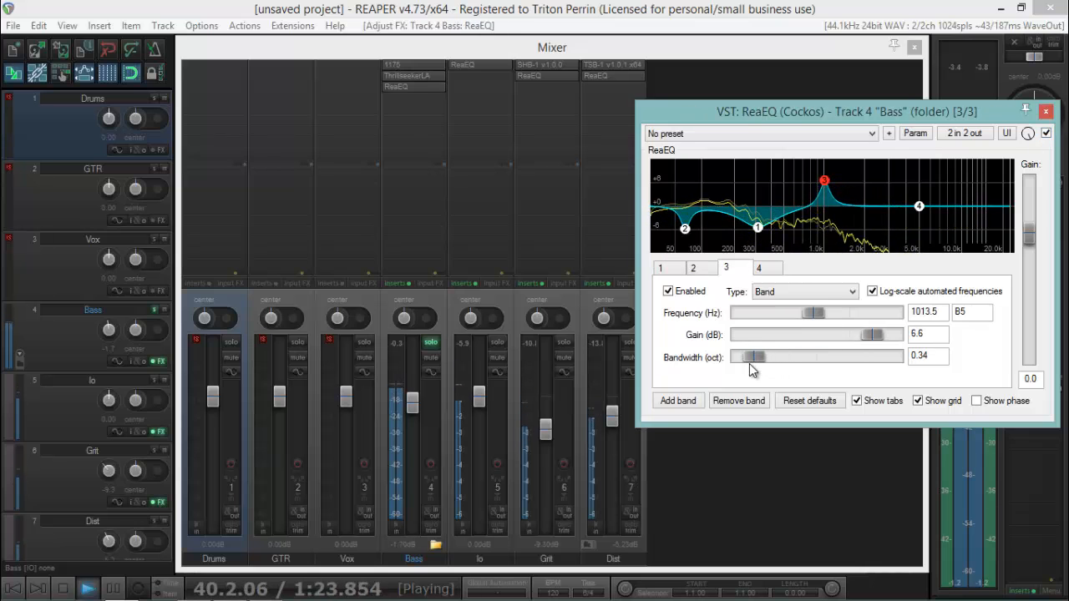
mouse_move(825, 181)
mouse_down()
mouse_move(872, 173)
mouse_move(817, 173)
mouse_move(852, 170)
mouse_move(833, 170)
mouse_up()
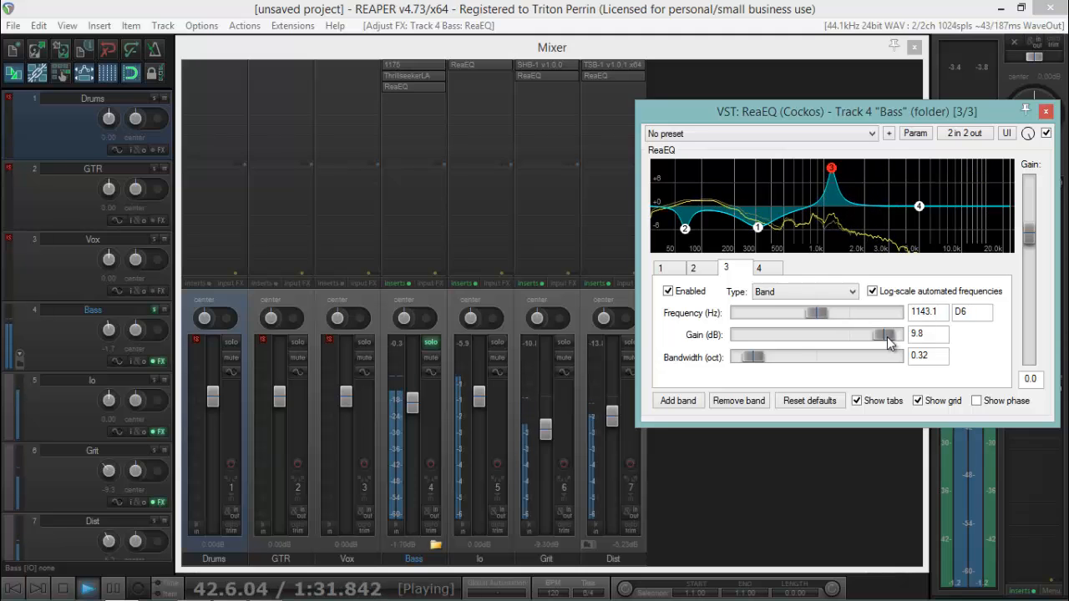
drag(888, 335, 837, 342)
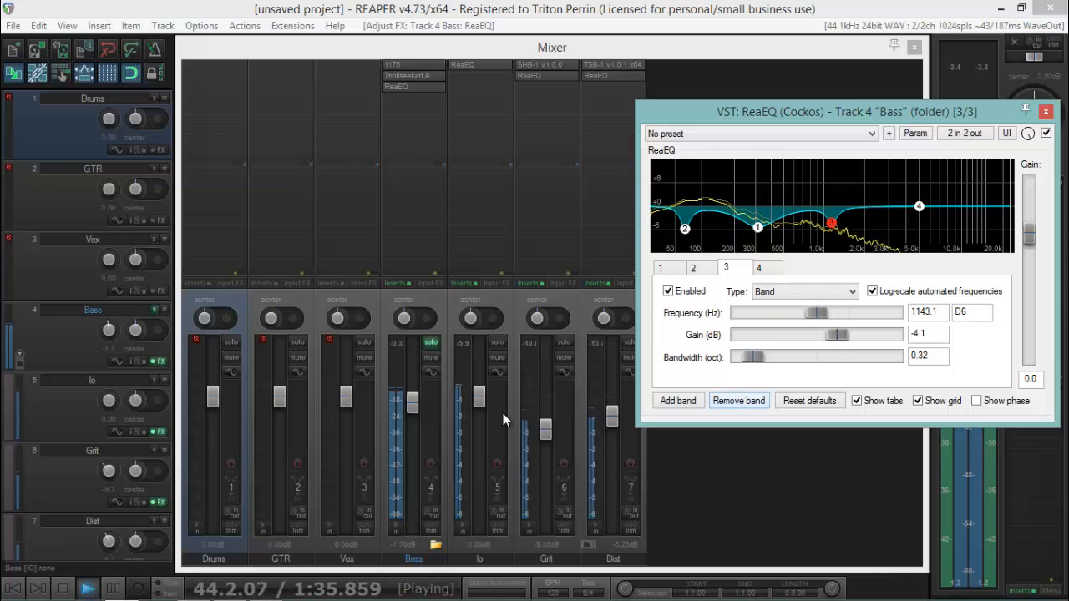
Step: Turn off solo on the Bass folder and lower its fader to -3.19 dB, muting and unmuting it to judge the level
click(430, 344)
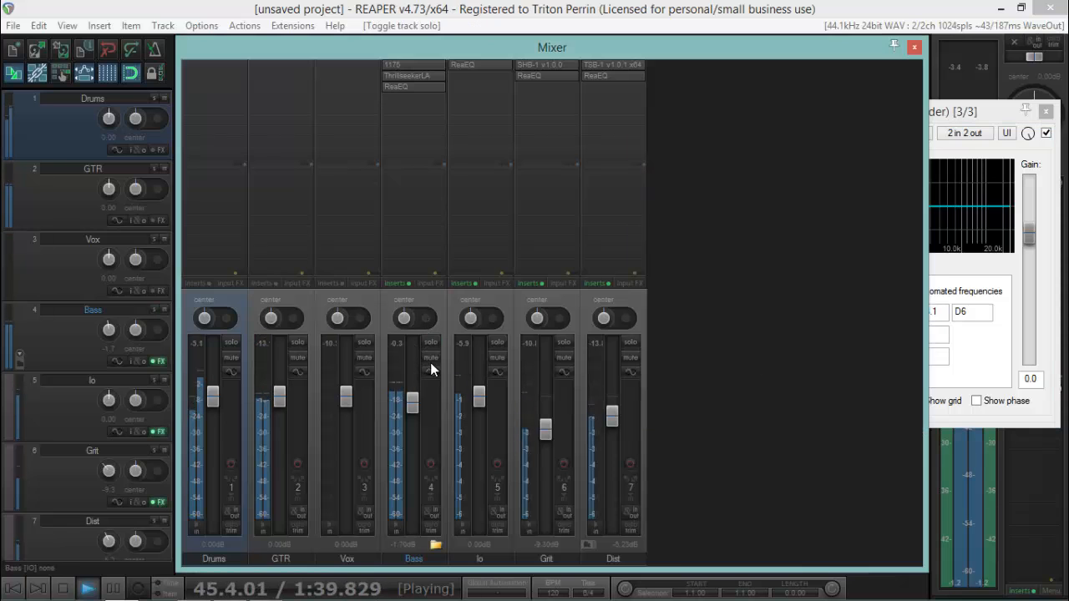
click(429, 357)
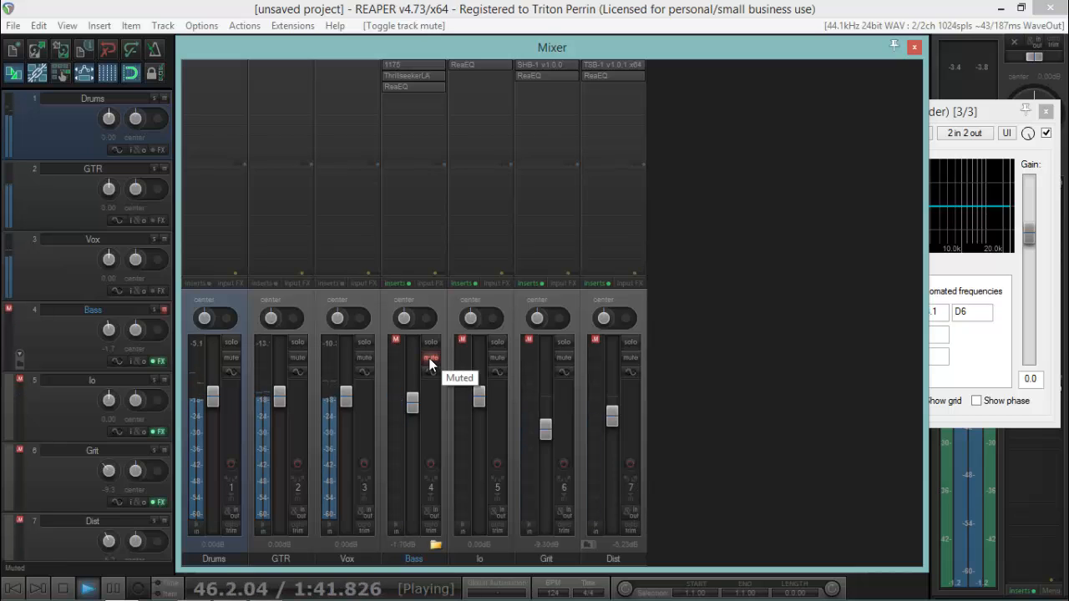
click(428, 358)
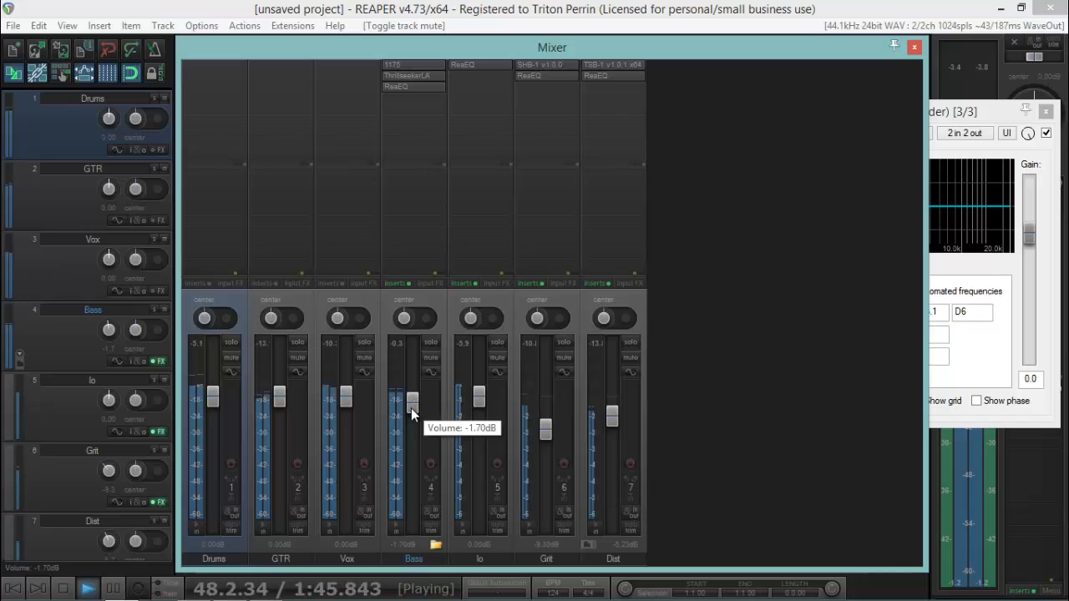
drag(411, 408, 411, 412)
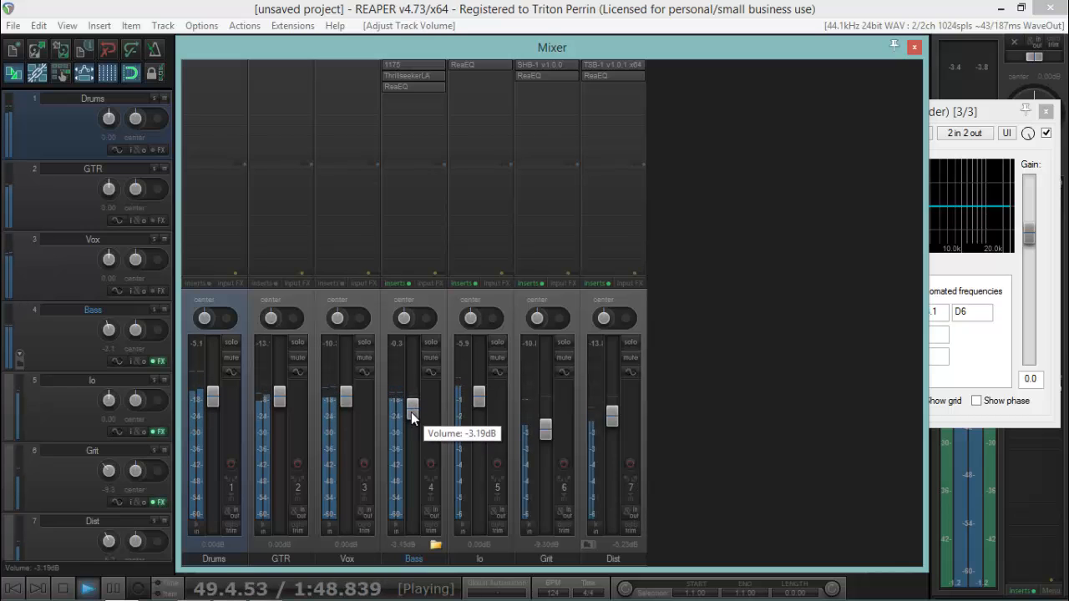
click(428, 359)
click(428, 361)
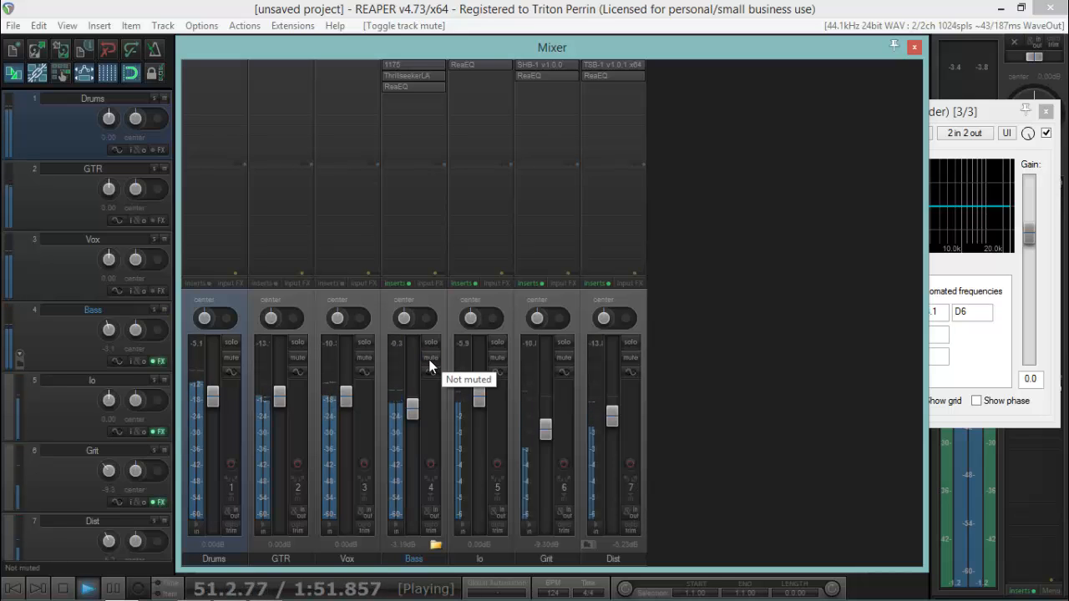
Step: Stop playback and bring the Bass folder's ReaEQ window fully into view over the mixer
click(63, 591)
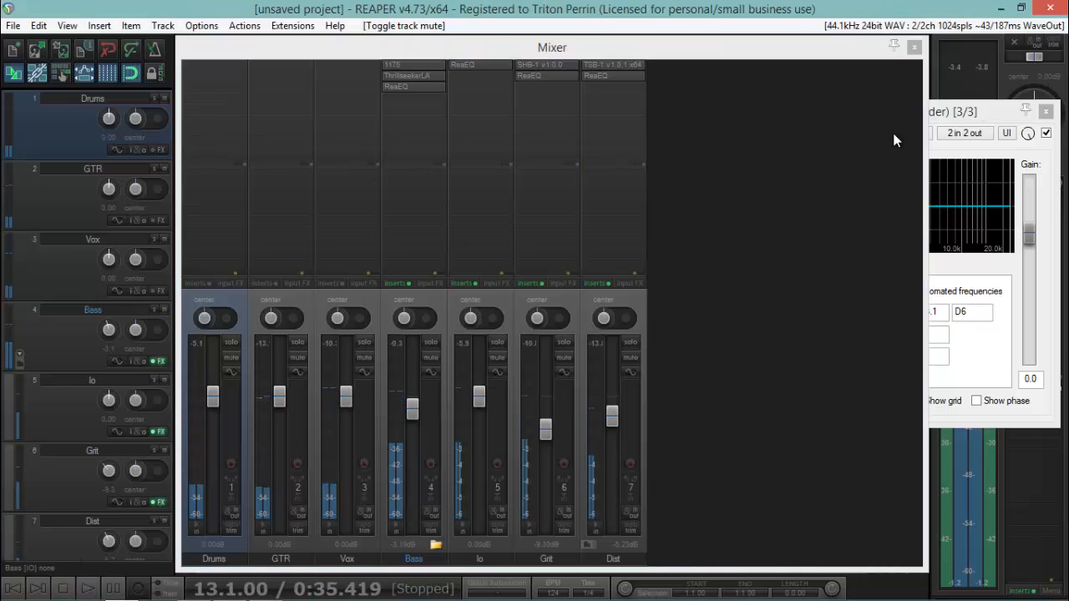
drag(985, 111, 837, 98)
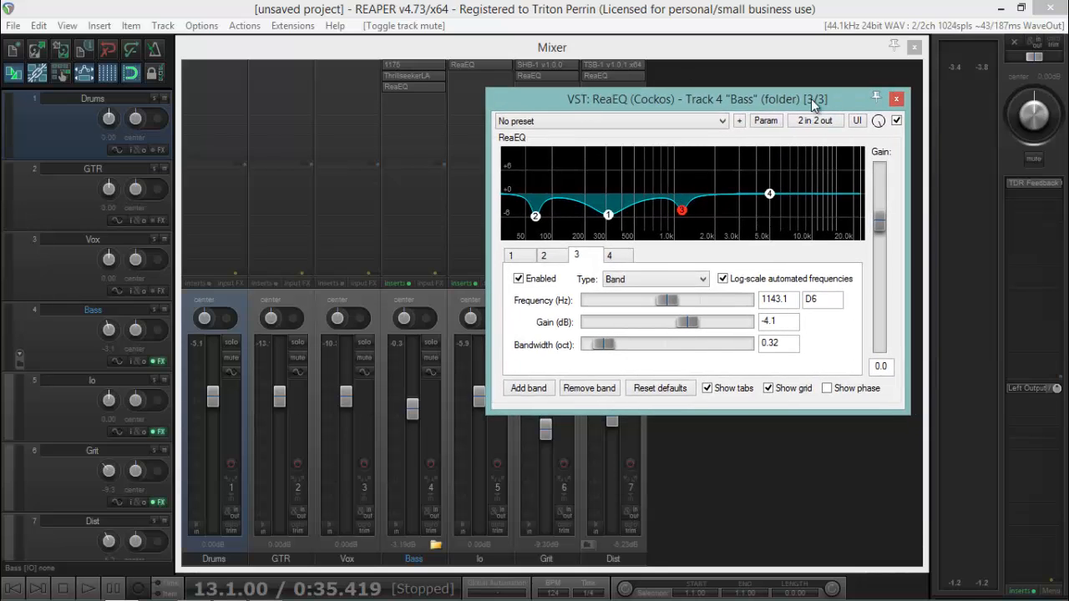
Step: Review the settings of bands 2, 1 and 3 in the Bass folder's ReaEQ, then close its window
drag(797, 104, 907, 108)
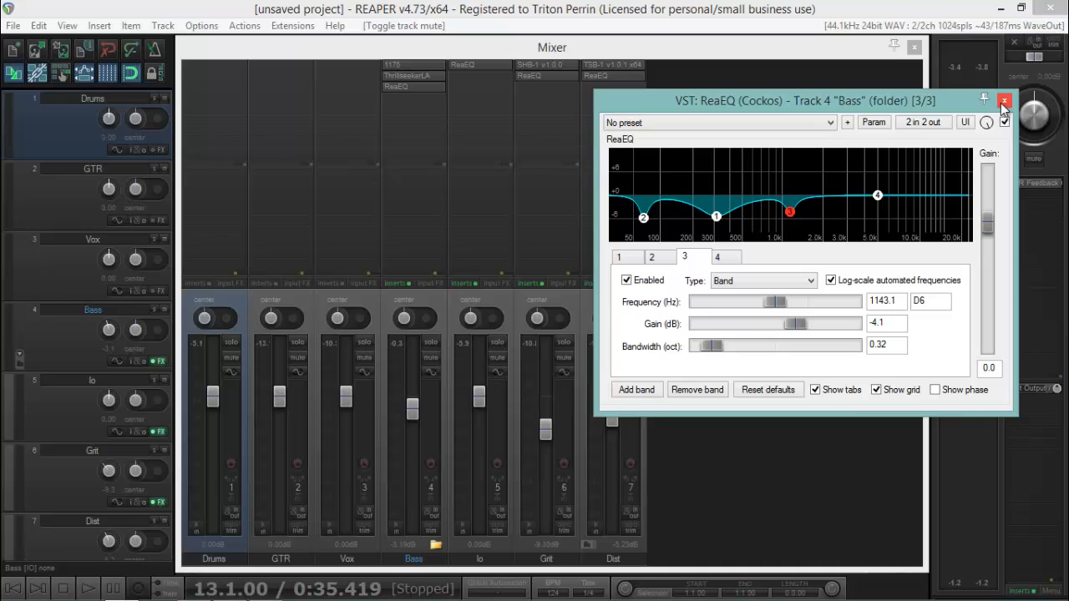
drag(852, 103, 644, 73)
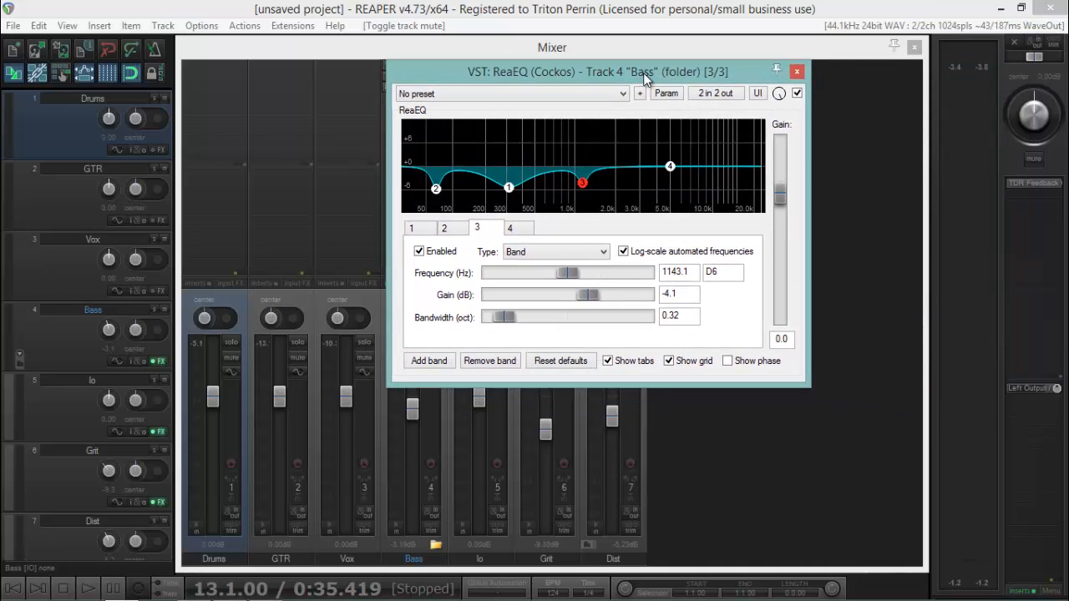
click(436, 190)
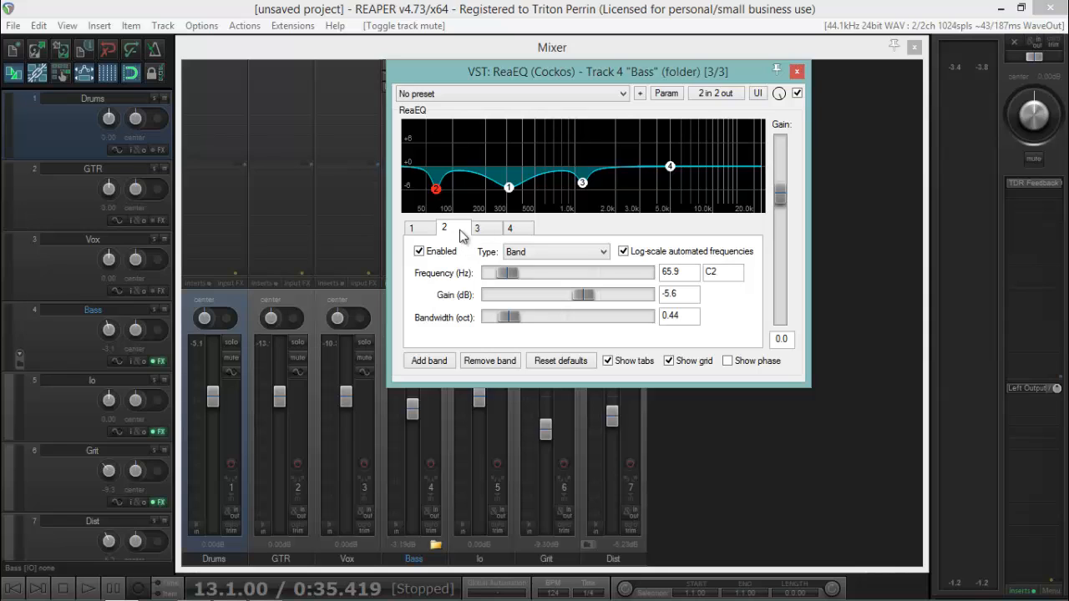
click(508, 189)
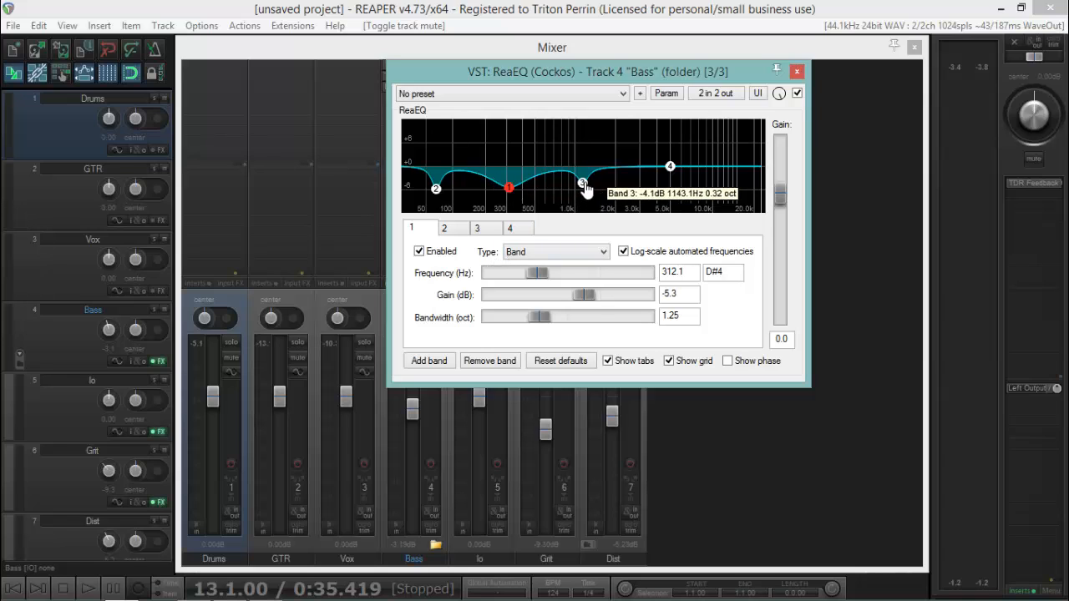
click(580, 189)
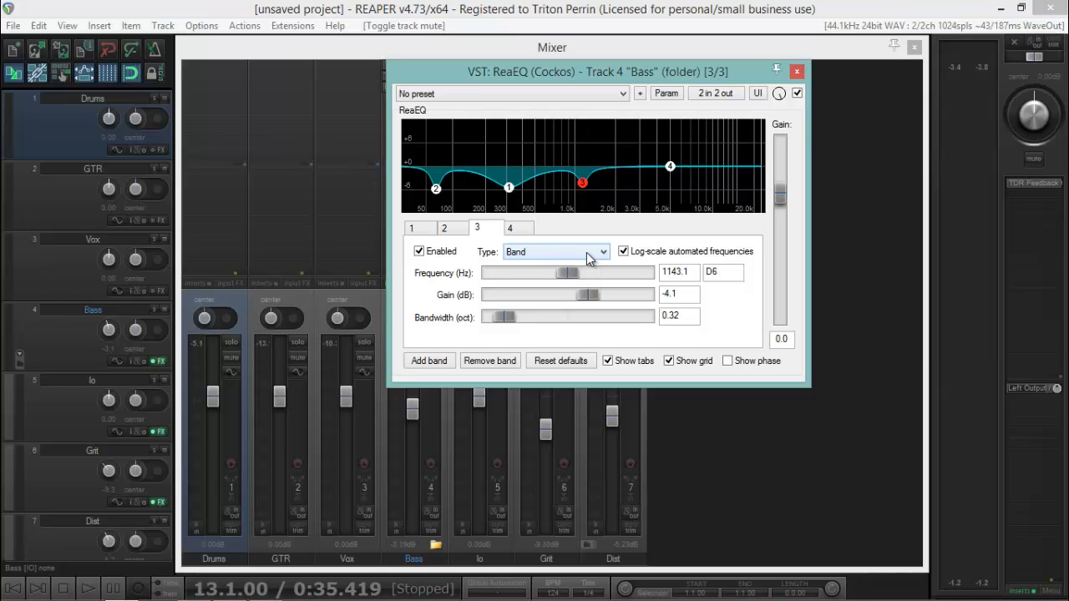
click(798, 72)
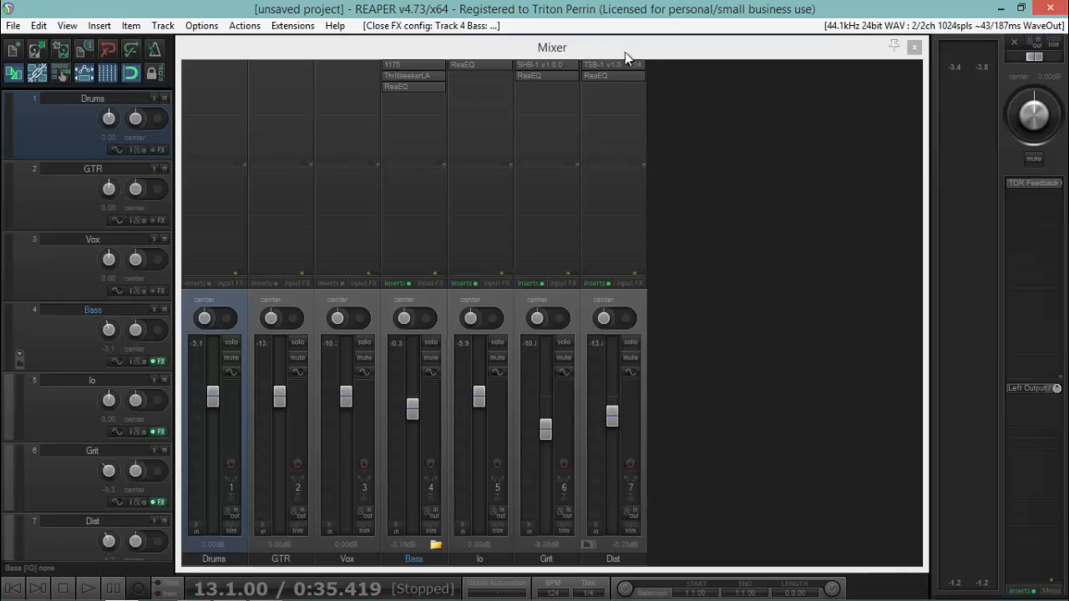
Step: Open the SHB-1 bass head on the Grit track, examine its amp settings and close it
click(728, 258)
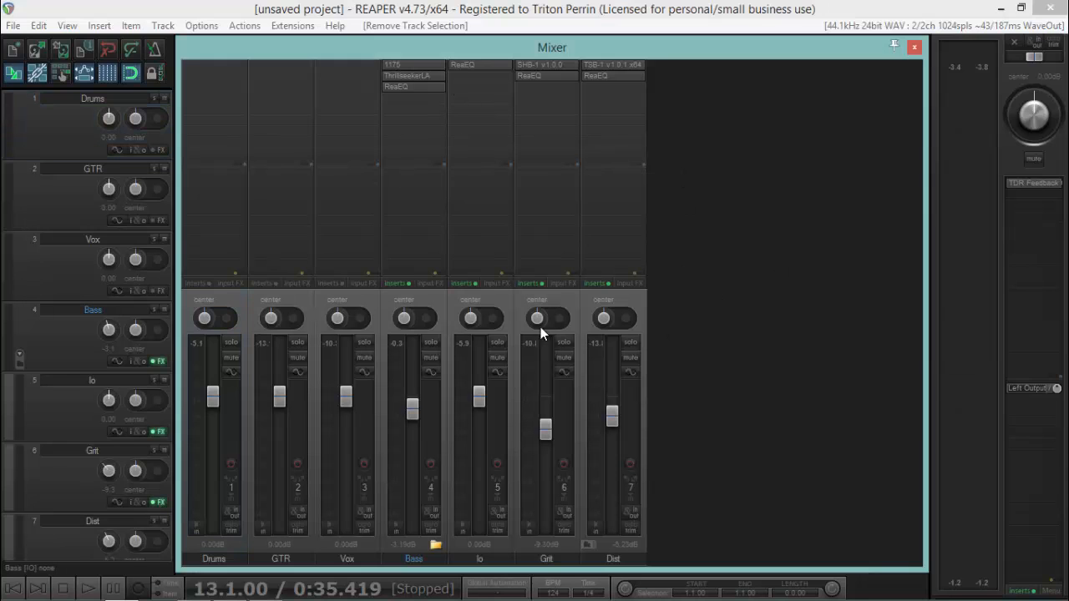
click(547, 64)
drag(409, 57, 565, 71)
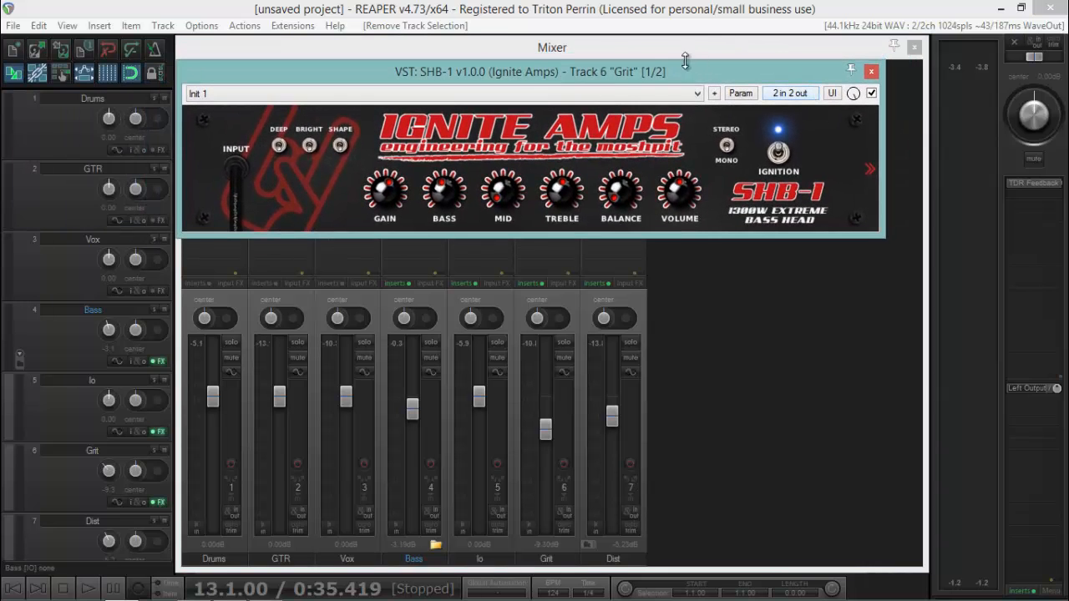
drag(680, 66, 700, 78)
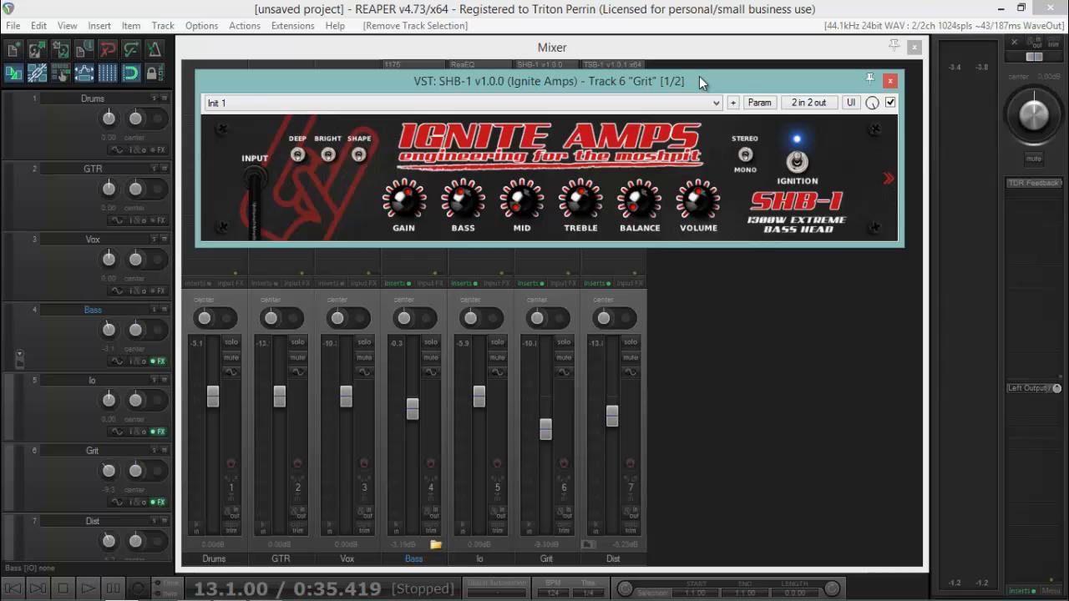
click(891, 81)
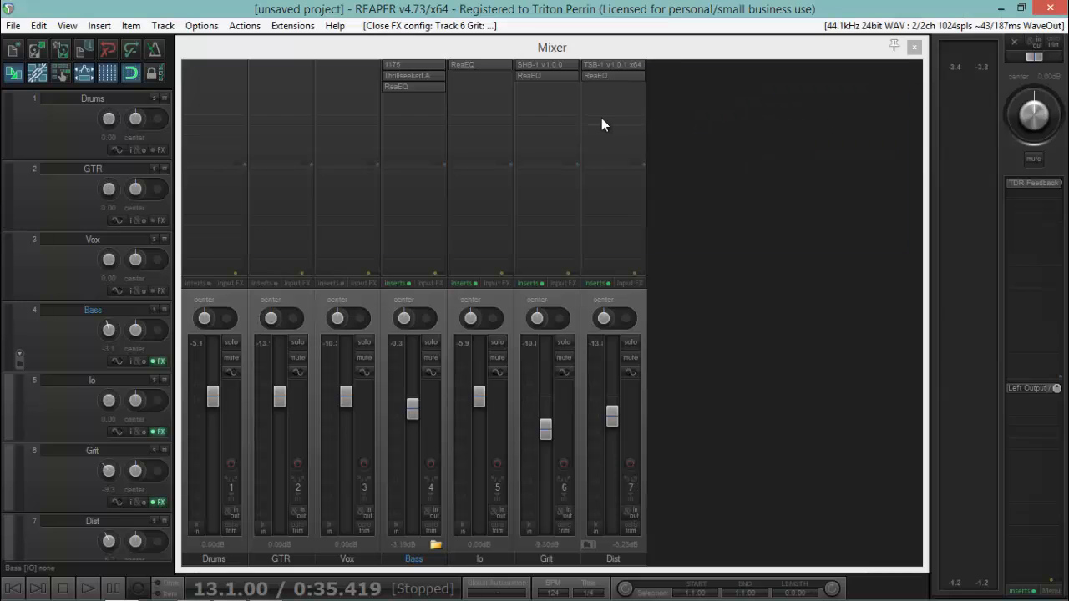
Step: Open the TSB-1 Tyrant Screamer on the Dist track, examine its pedal settings and close it
click(601, 64)
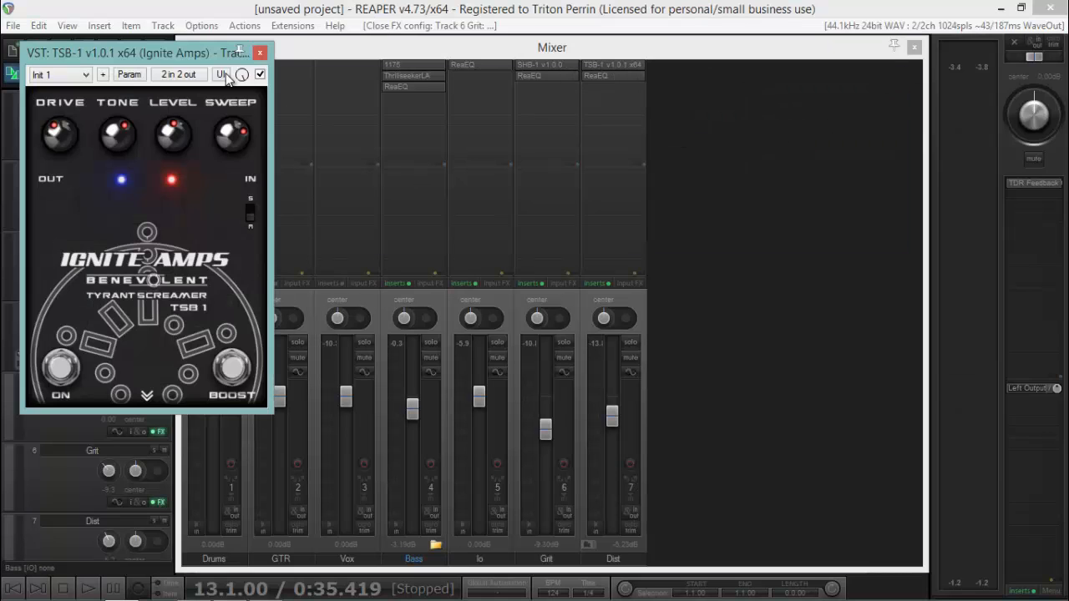
drag(168, 60, 621, 51)
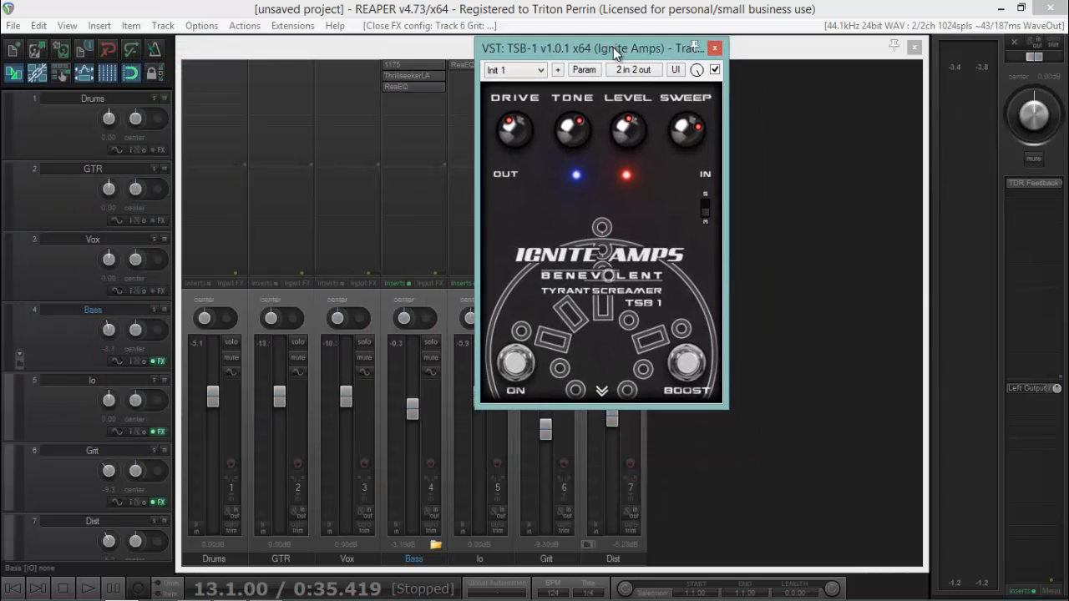
click(715, 48)
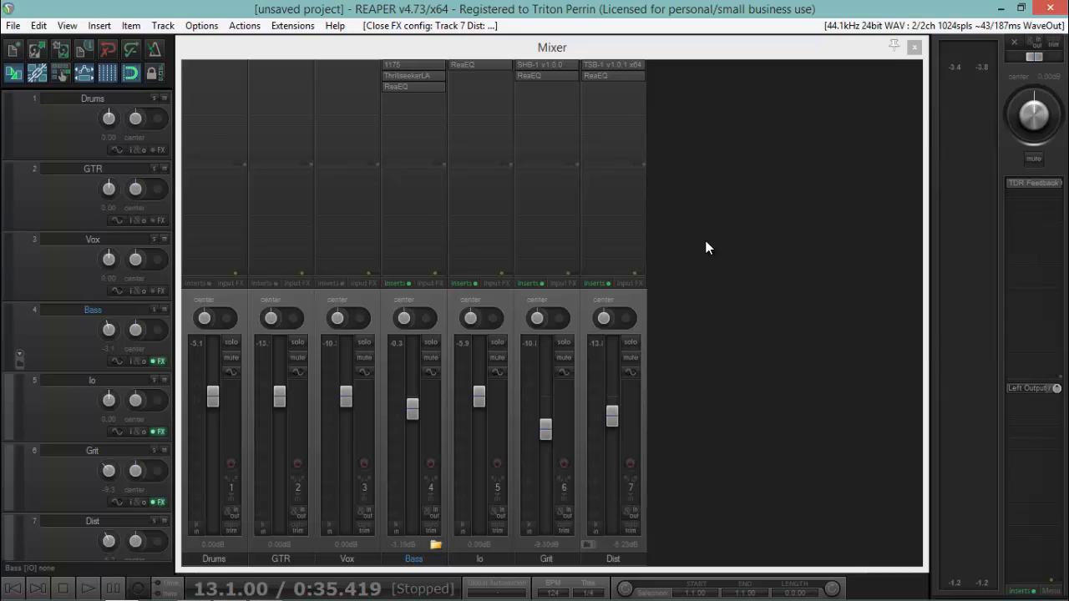
click(769, 53)
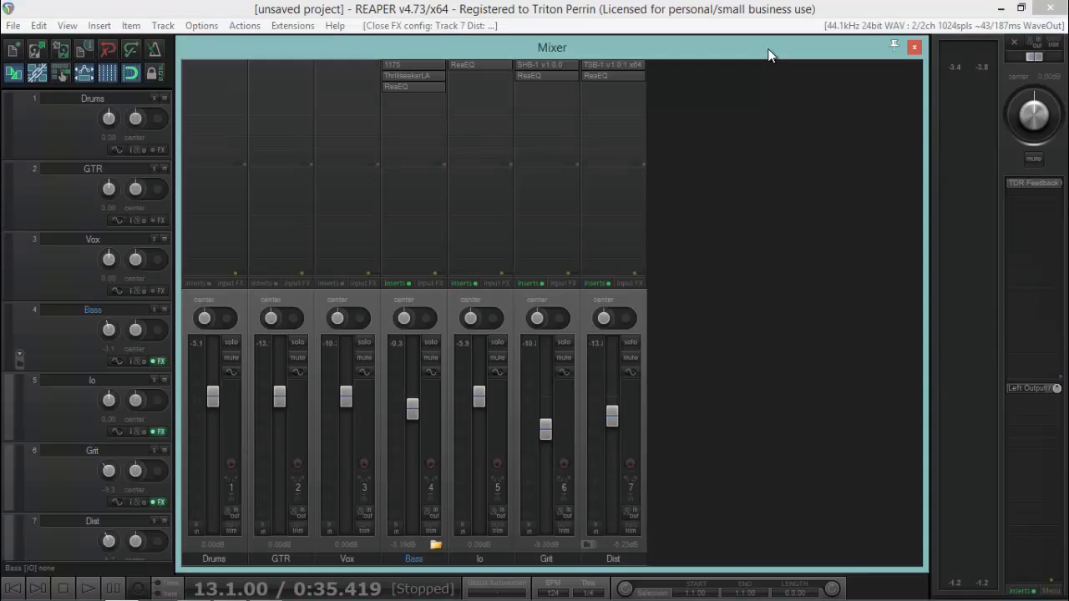
click(844, 8)
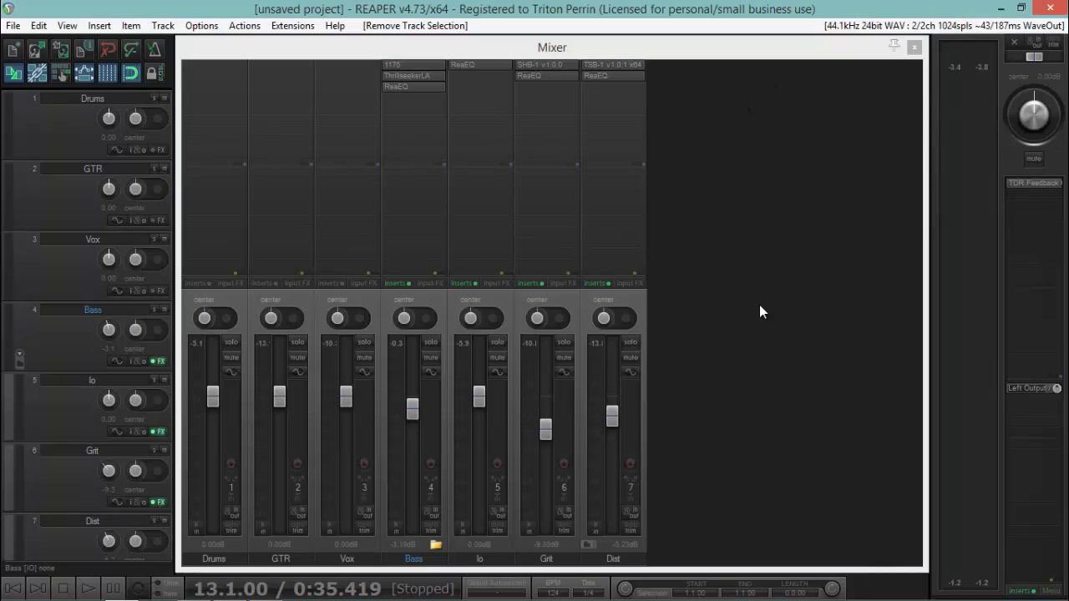